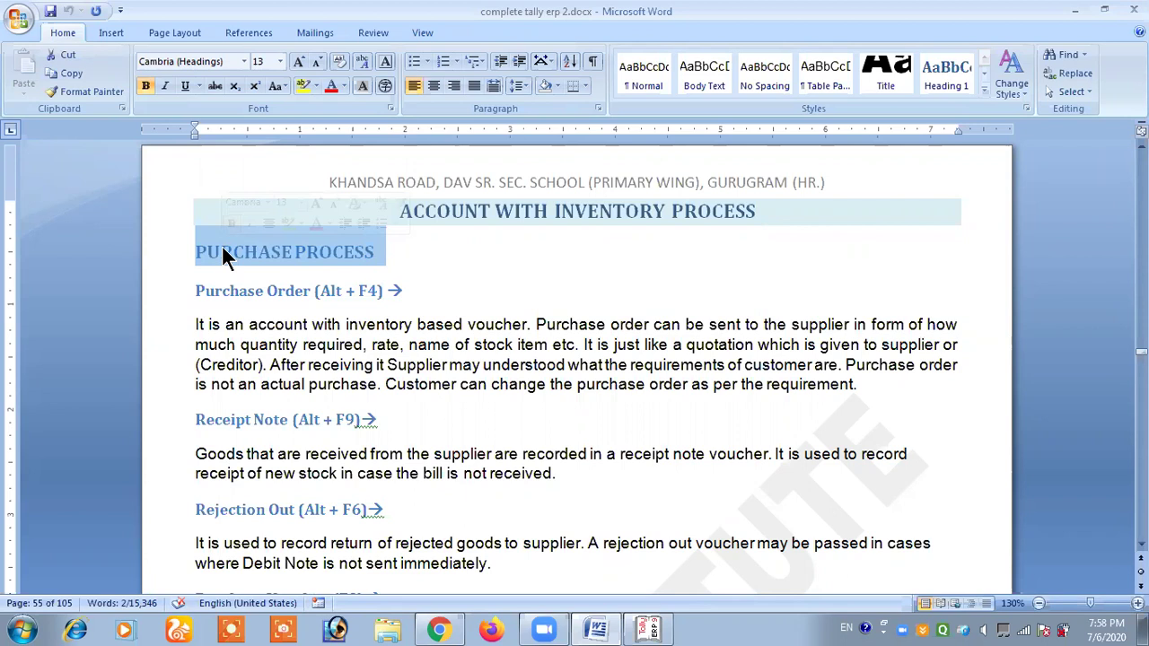
# Step: Review the purchase process notes on Purchase Order, Receipt Note, Rejection Out and Purchase Voucher
pyautogui.click(201, 289)
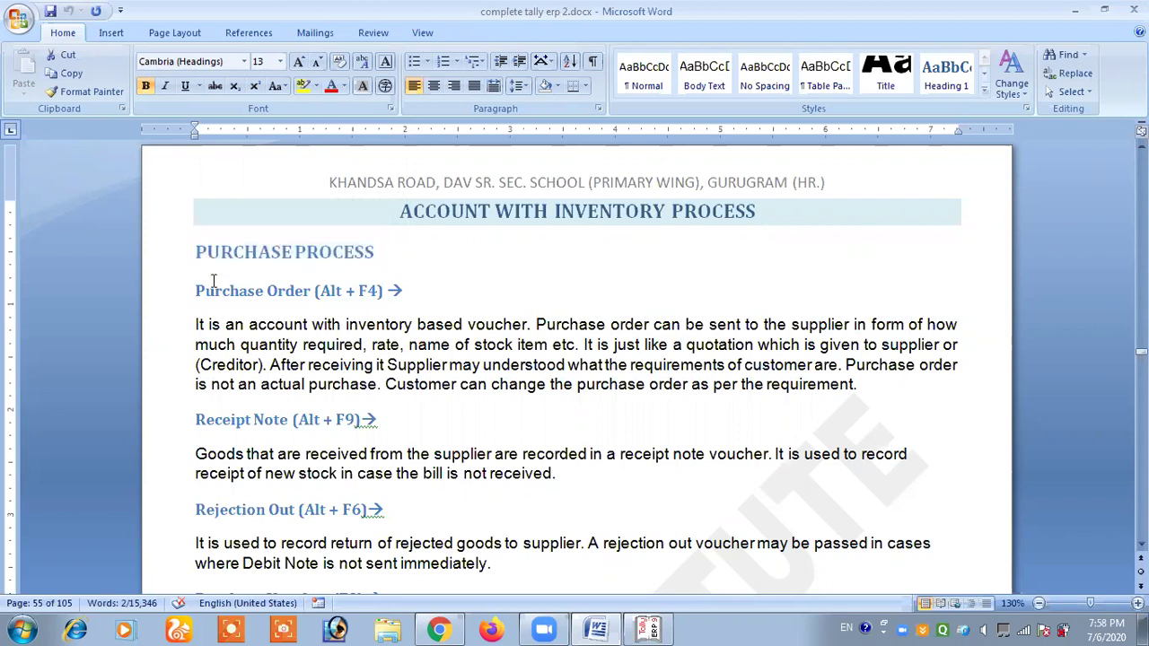
pyautogui.moveTo(197, 289); pyautogui.dragTo(410, 282)
pyautogui.click(411, 281)
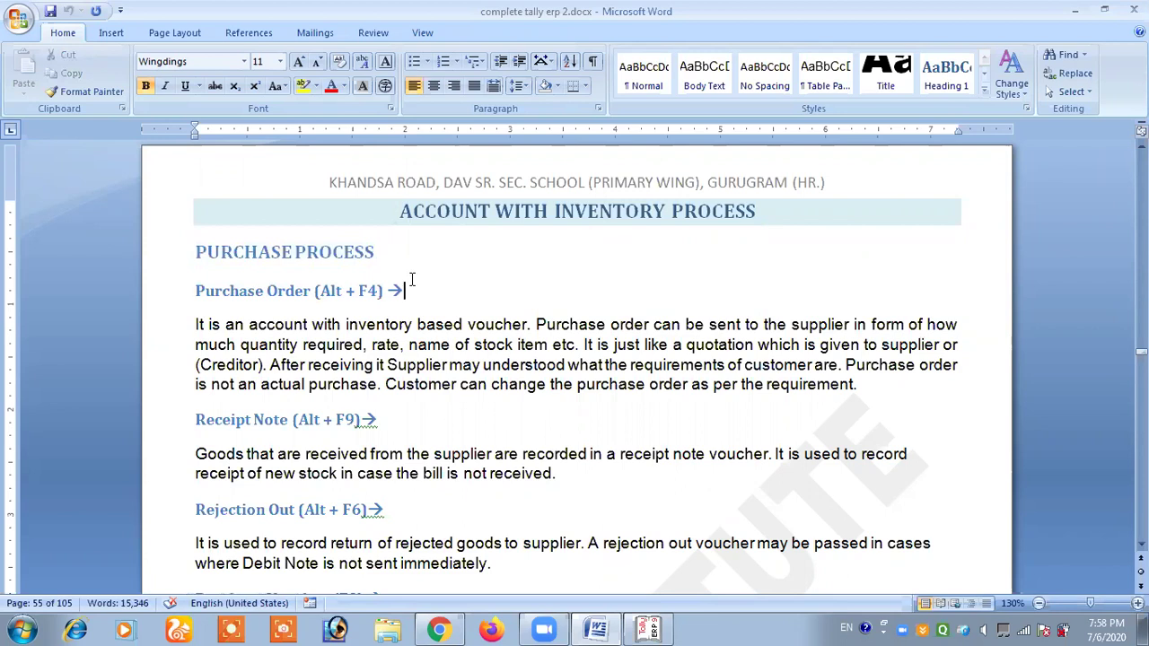
pyautogui.moveTo(409, 287); pyautogui.dragTo(196, 289)
pyautogui.click(250, 292)
pyautogui.scroll(-2, 253, 299)
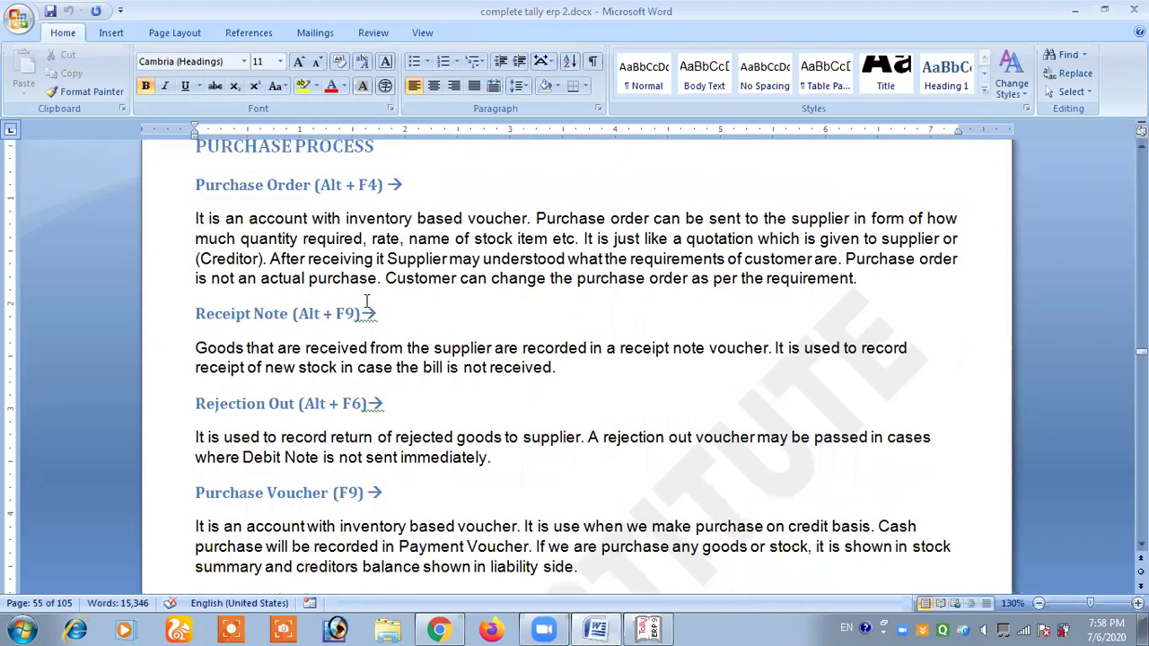
pyautogui.tripleClick(286, 309)
pyautogui.click(219, 314)
pyautogui.scroll(-1, 422, 314)
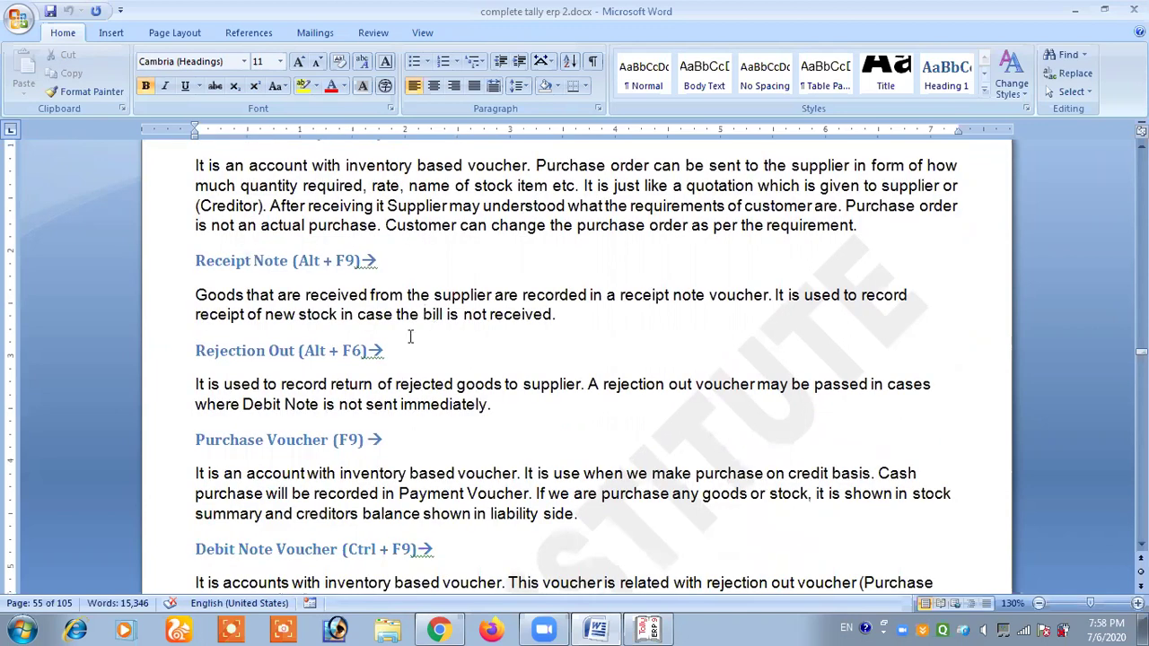
pyautogui.tripleClick(388, 351)
pyautogui.click(248, 350)
pyautogui.scroll(-2, 248, 350)
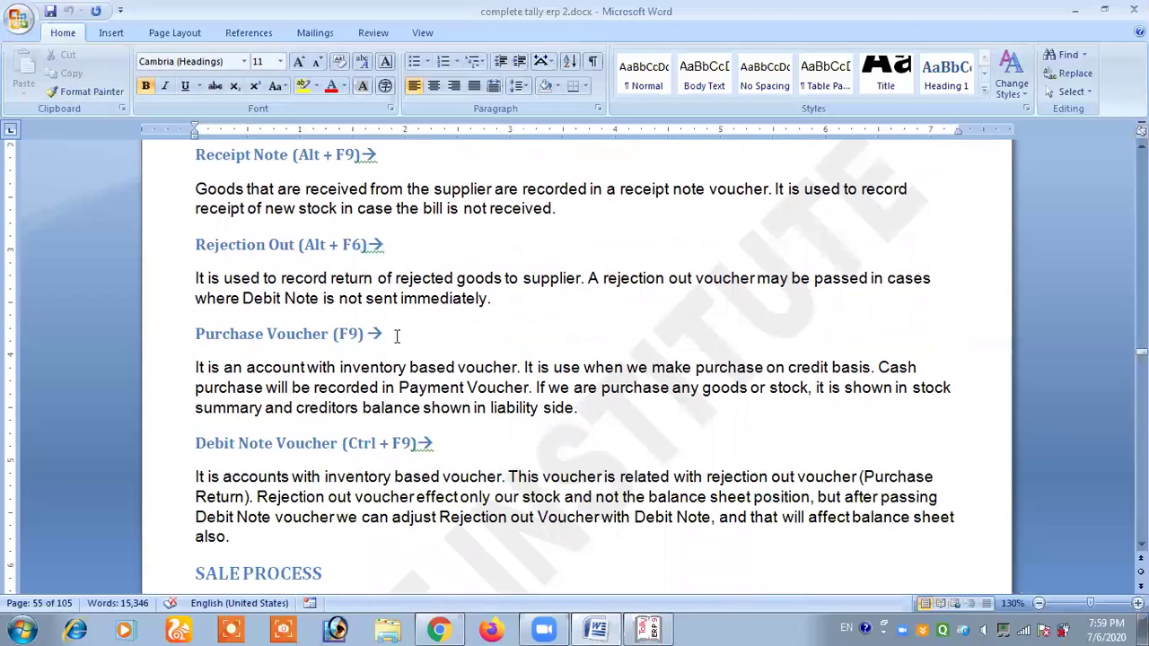
pyautogui.tripleClick(333, 336)
pyautogui.click(246, 335)
pyautogui.scroll(-1, 246, 343)
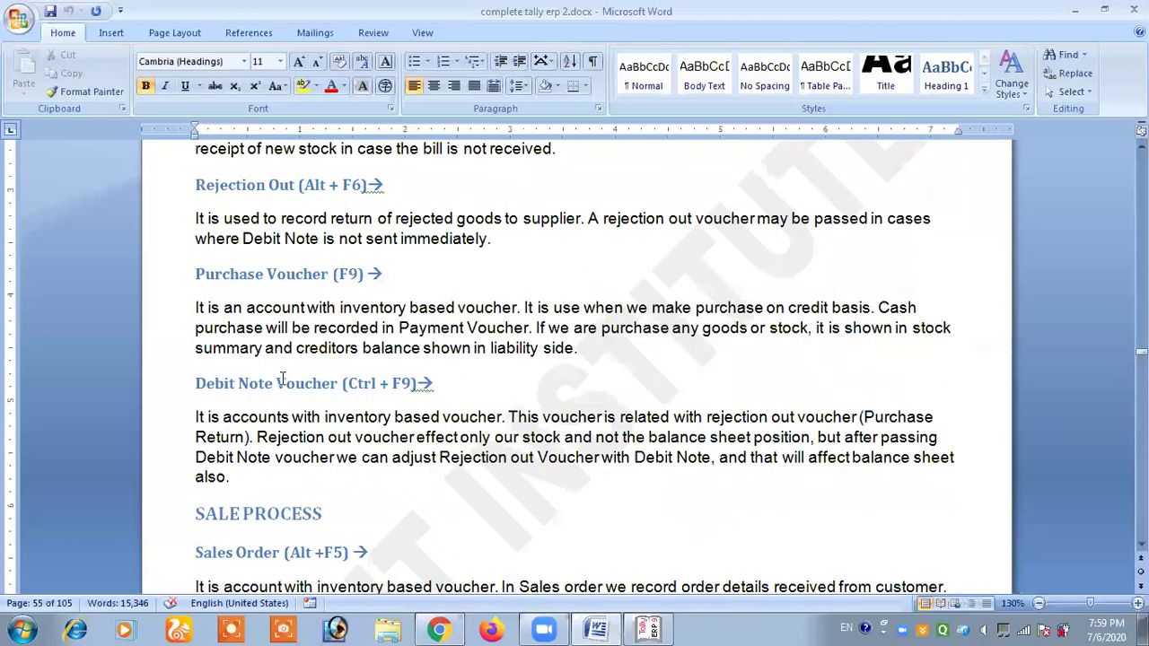
# Step: Compare the Debit Note Voucher notes with the Rejection Out section
pyautogui.moveTo(206, 384); pyautogui.dragTo(332, 383)
pyautogui.click(332, 384)
pyautogui.scroll(1, 332, 386)
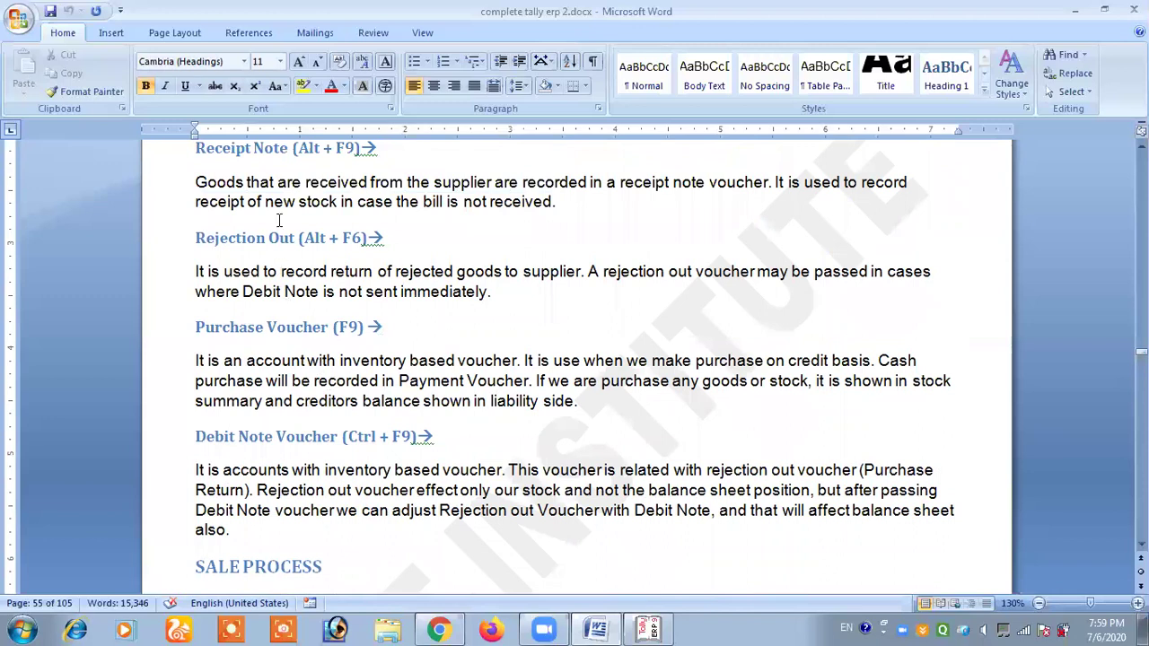
pyautogui.moveTo(230, 238); pyautogui.dragTo(324, 244)
pyautogui.click(323, 245)
pyautogui.scroll(-1, 323, 244)
pyautogui.moveTo(200, 383); pyautogui.dragTo(315, 384)
pyautogui.click(315, 385)
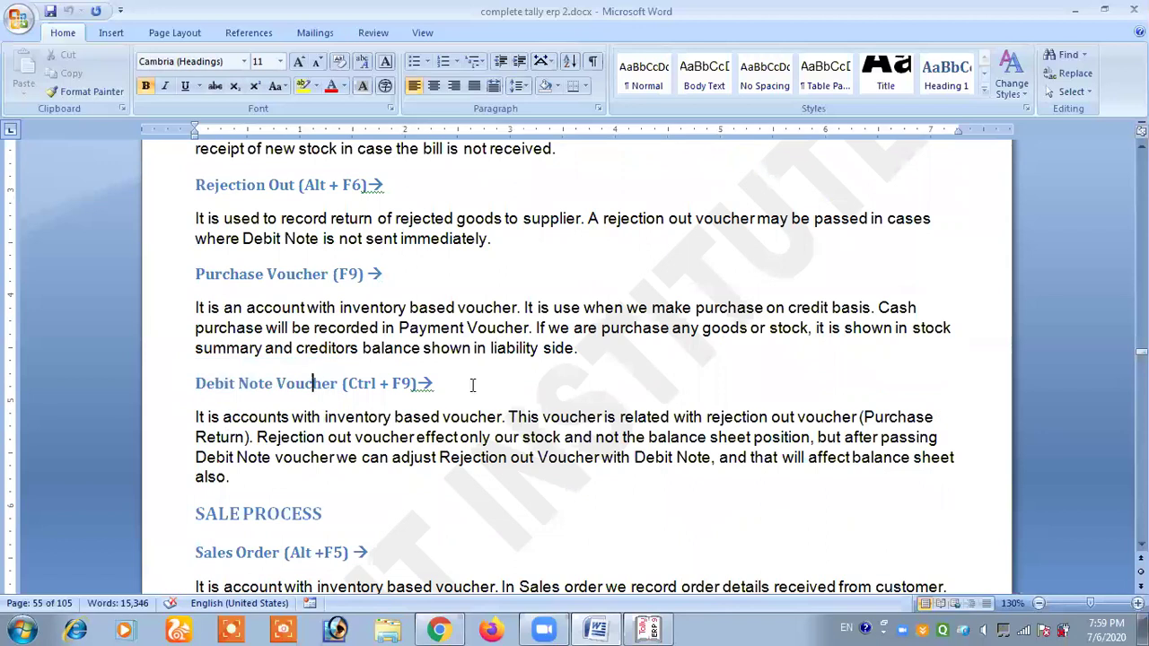
# Step: Skim past the sale process notes to the page on purchase orders and purchase invoices with GST
pyautogui.scroll(4, 474, 390)
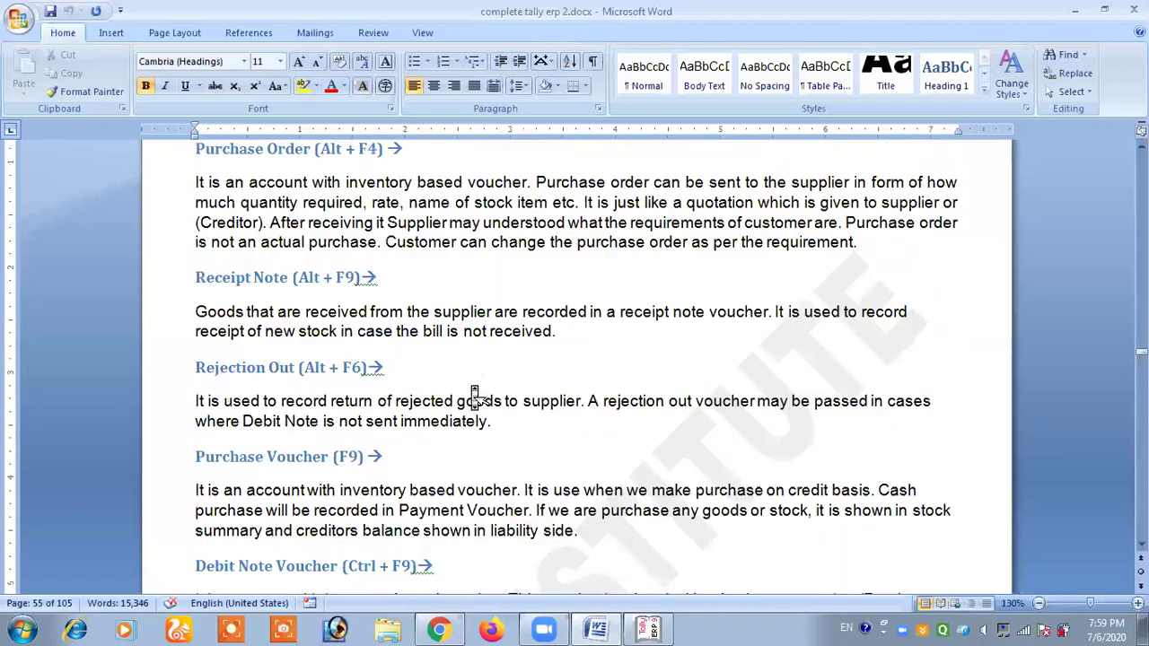
pyautogui.scroll(-15, 475, 395)
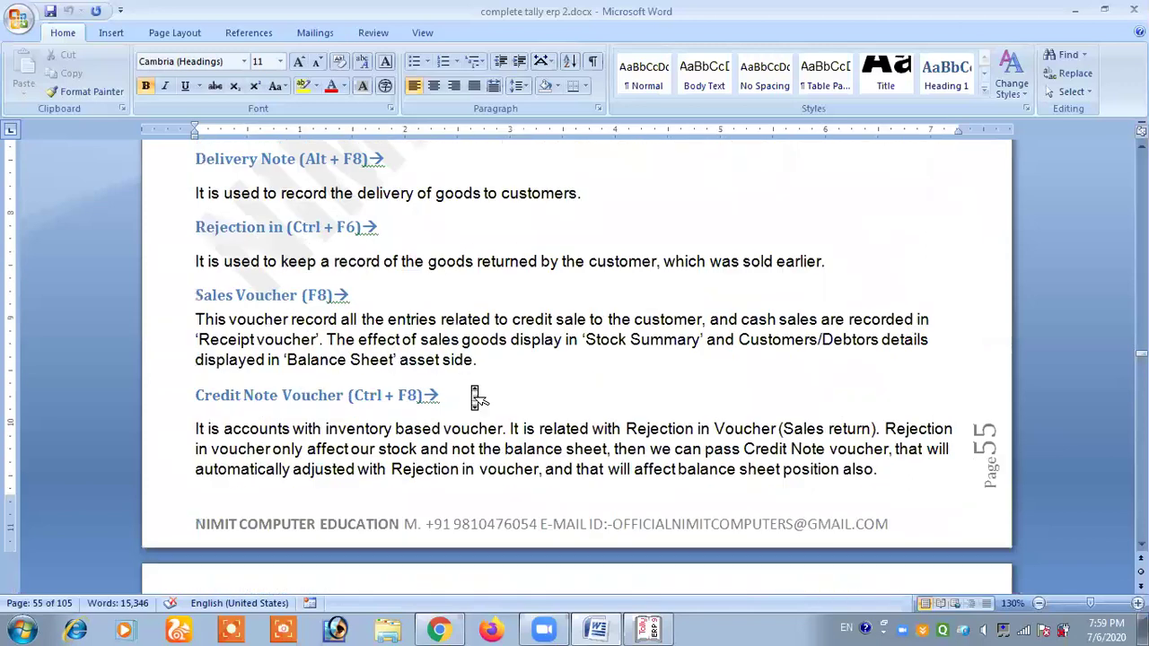
pyautogui.scroll(-5, 476, 395)
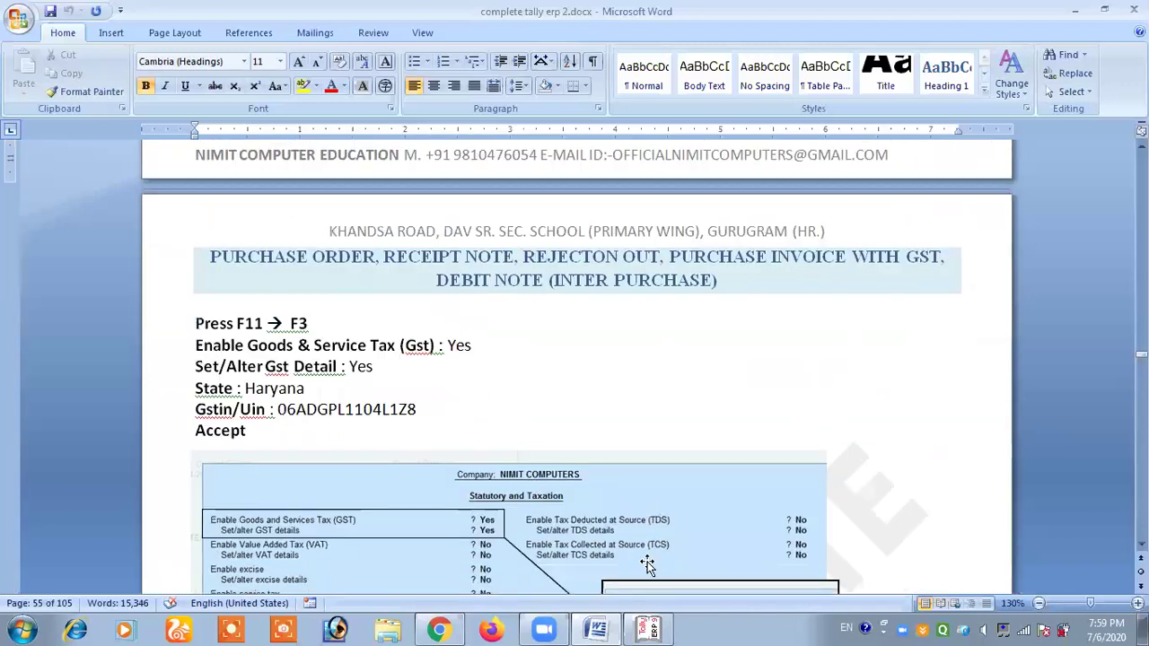
# Step: Switch to Tally.ERP 9 and start a new company named NIMIT COMPUTERS with country India and state Haryana
pyautogui.click(650, 630)
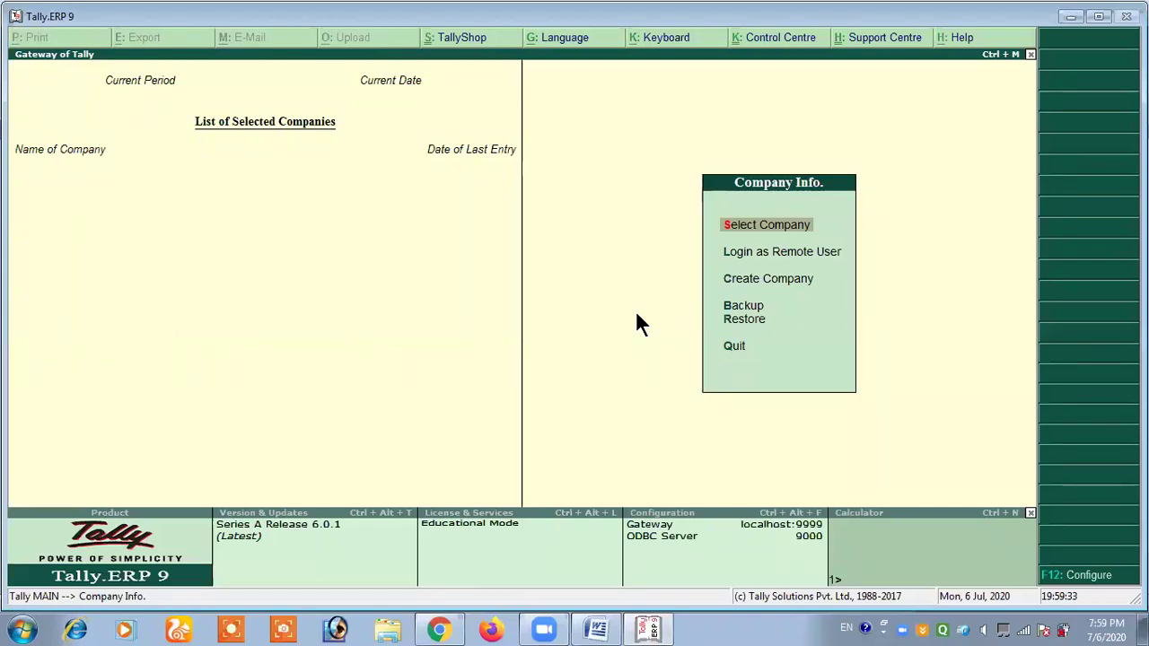
pyautogui.press('Down')
pyautogui.press('Down')
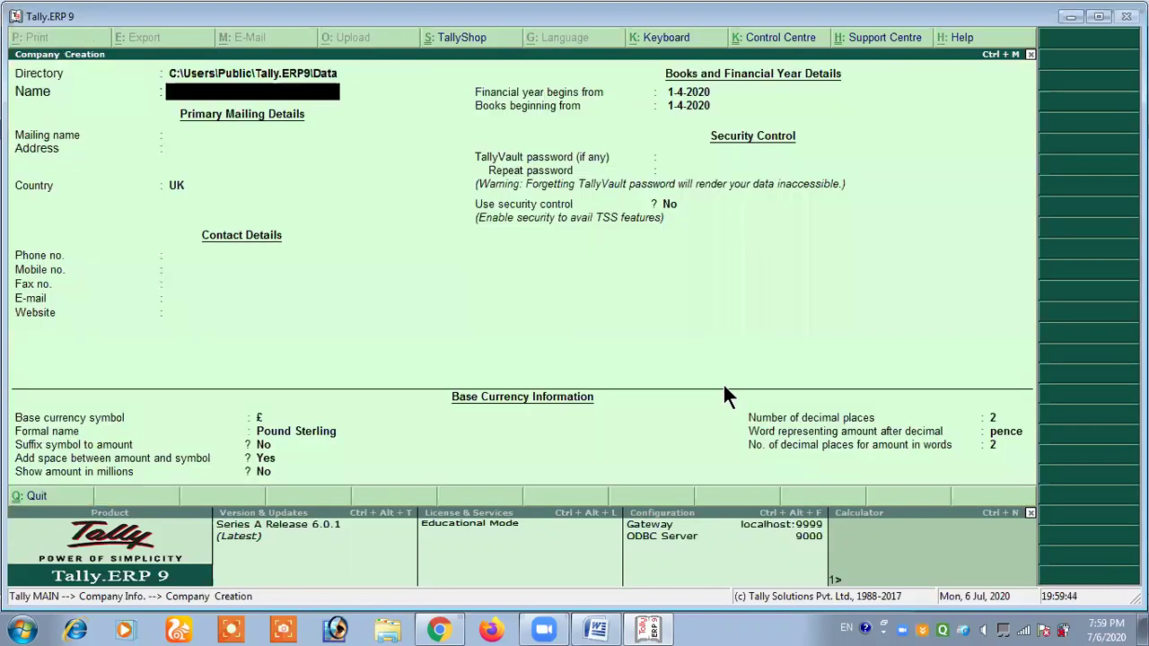
pyautogui.write('NIMIT COMPUTERS')
pyautogui.press('Return')
pyautogui.press('Return')
pyautogui.press('Return')
pyautogui.write('INDIA')
pyautogui.press('Return')
pyautogui.write('HA')
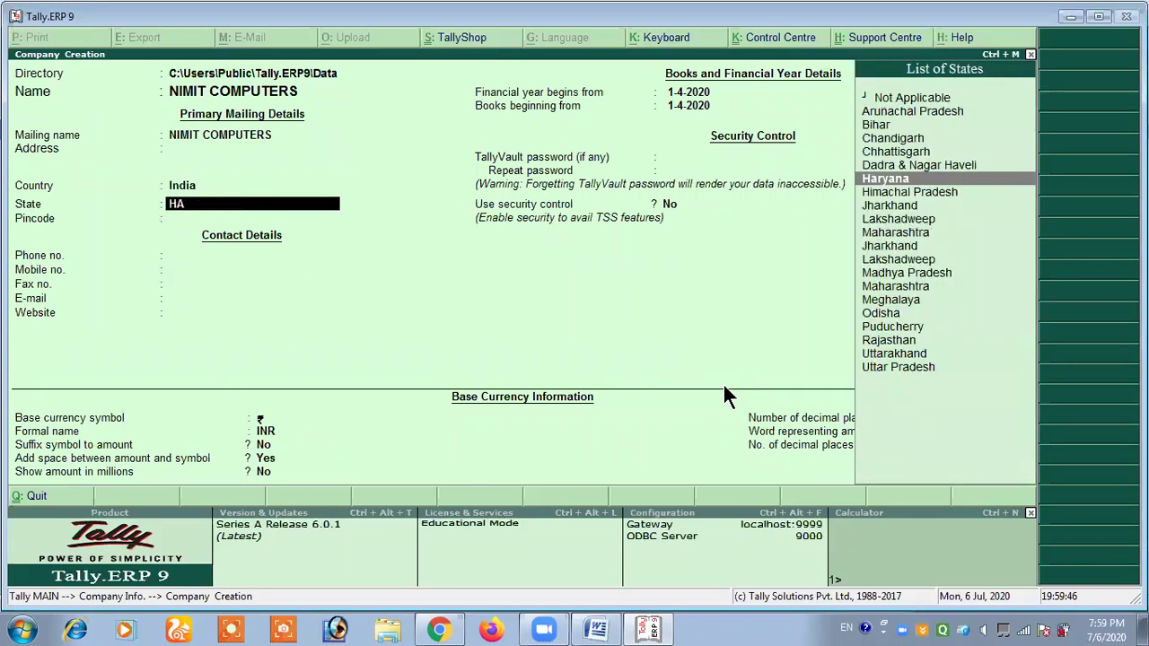
pyautogui.write('RYANA')
pyautogui.press('Return')
# Step: Keep the remaining default company details and save the new company
pyautogui.press('Return')
pyautogui.press('Return')
pyautogui.press('Return')
pyautogui.press('Return')
pyautogui.press('Return')
pyautogui.press('Return')
pyautogui.press('Return')
pyautogui.press('Return')
pyautogui.press('Return')
pyautogui.press('Return')
pyautogui.press('Return')
pyautogui.press('Return')
pyautogui.press('Return')
pyautogui.press('Return')
pyautogui.press('Return')
pyautogui.press('Return')
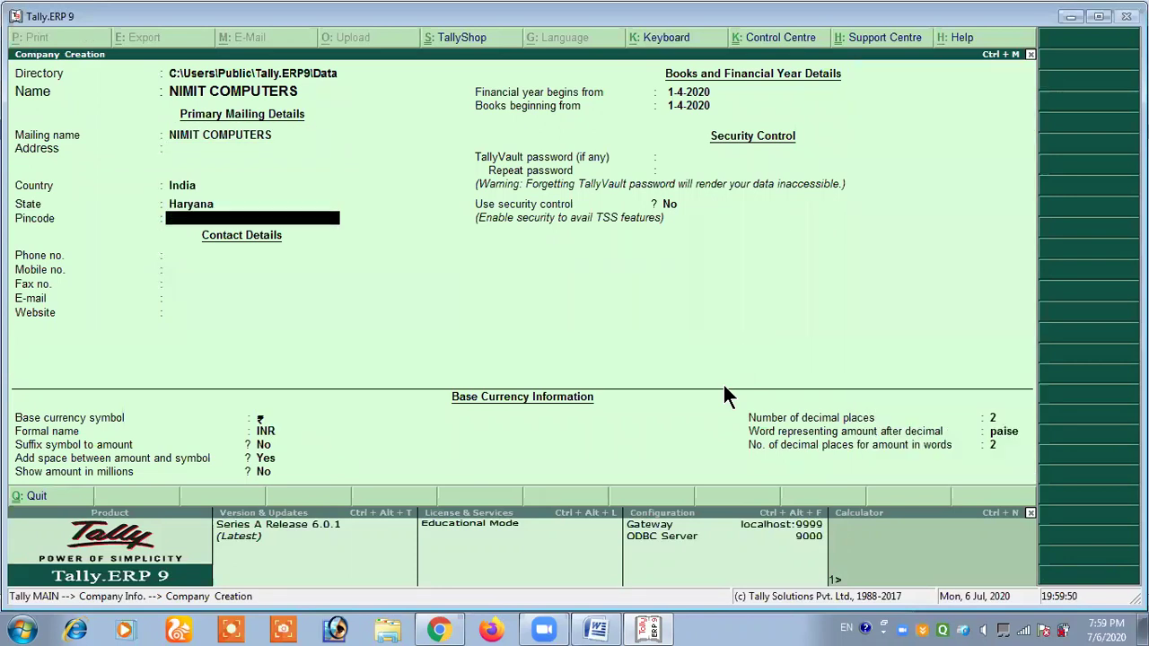
pyautogui.press('Return')
pyautogui.press('Return')
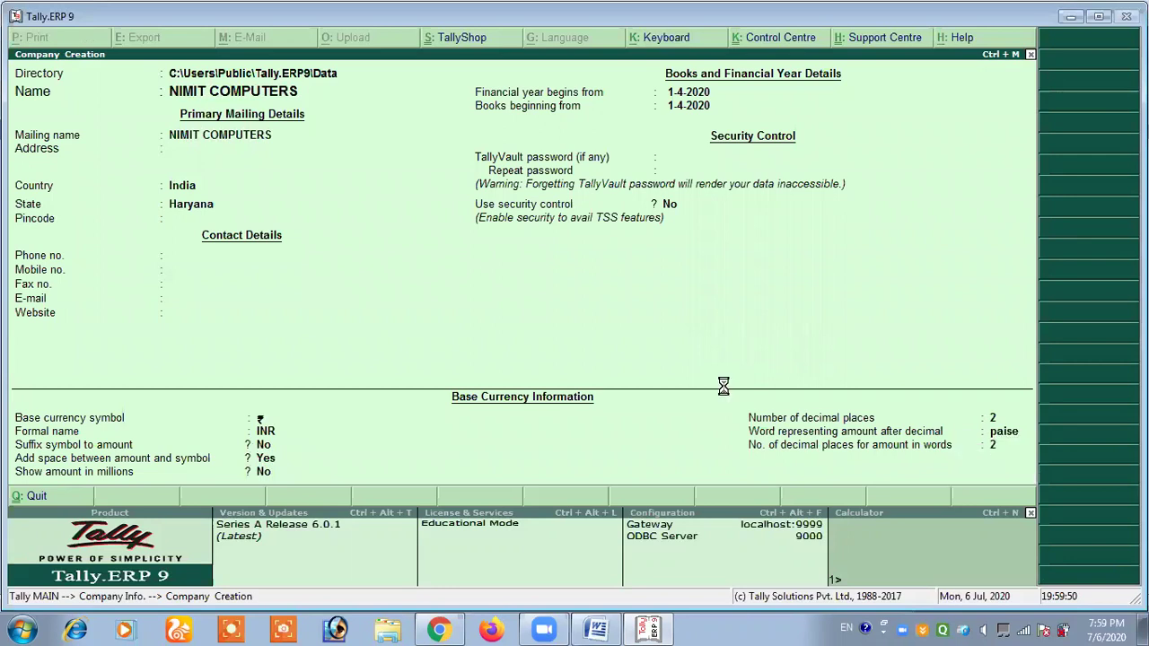
# Step: Switch to the Word notes and read the inter purchase heading and the instructions for enabling GST
pyautogui.click(597, 630)
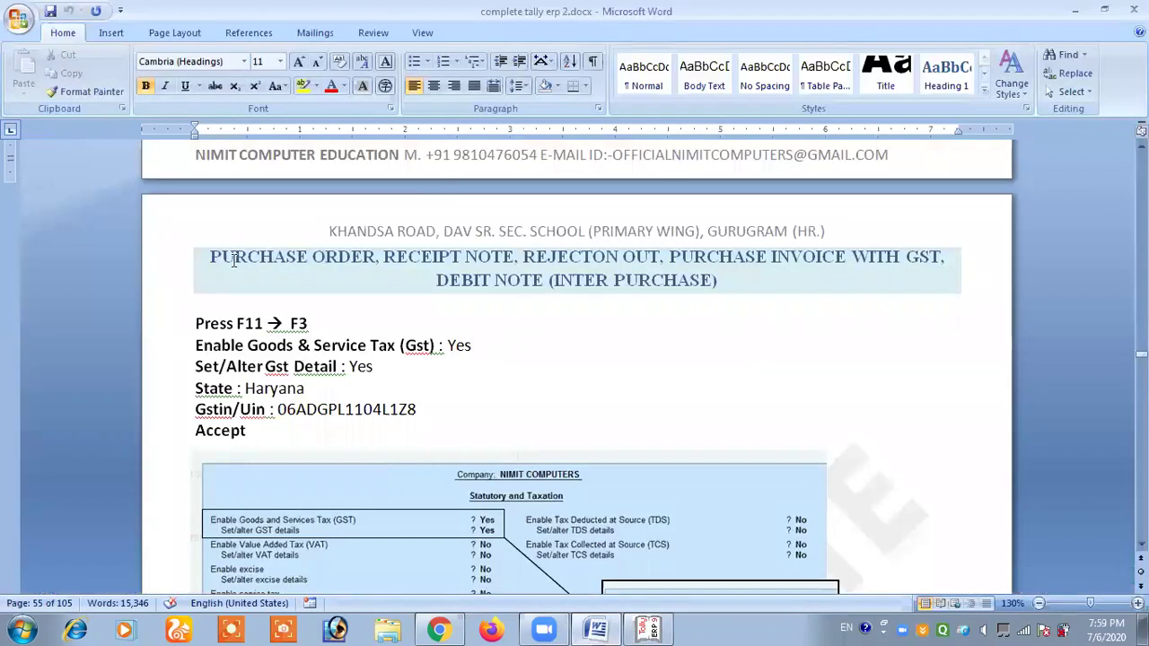
pyautogui.moveTo(222, 259); pyautogui.dragTo(929, 257)
pyautogui.click(925, 261)
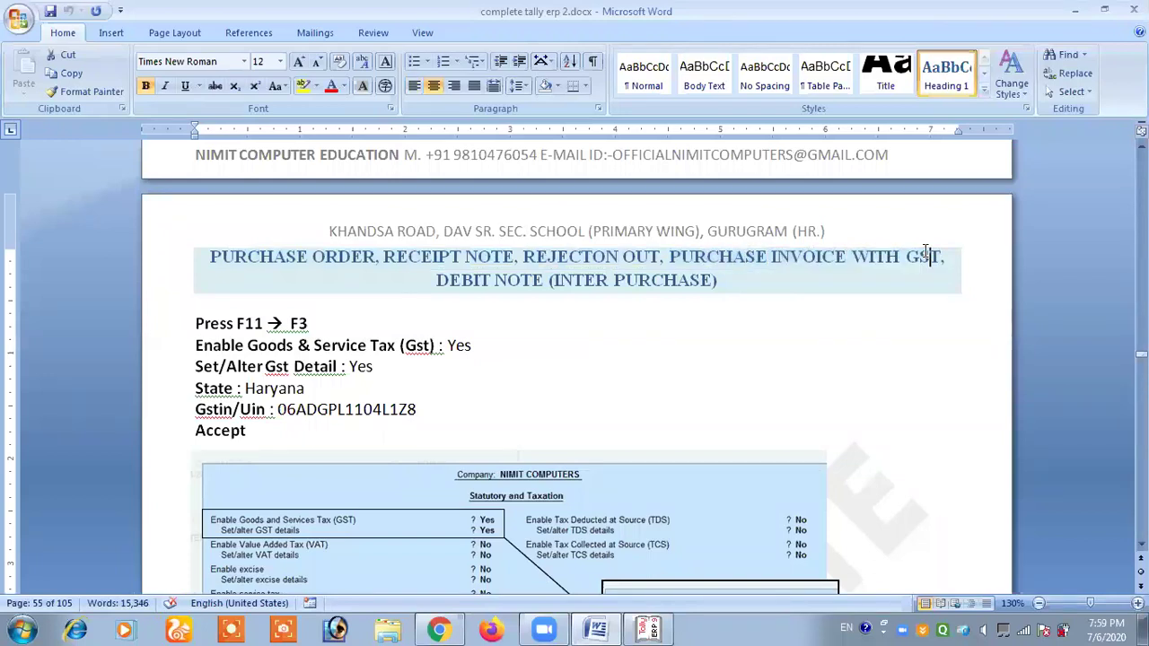
pyautogui.moveTo(437, 281); pyautogui.dragTo(714, 282)
pyautogui.click(516, 283)
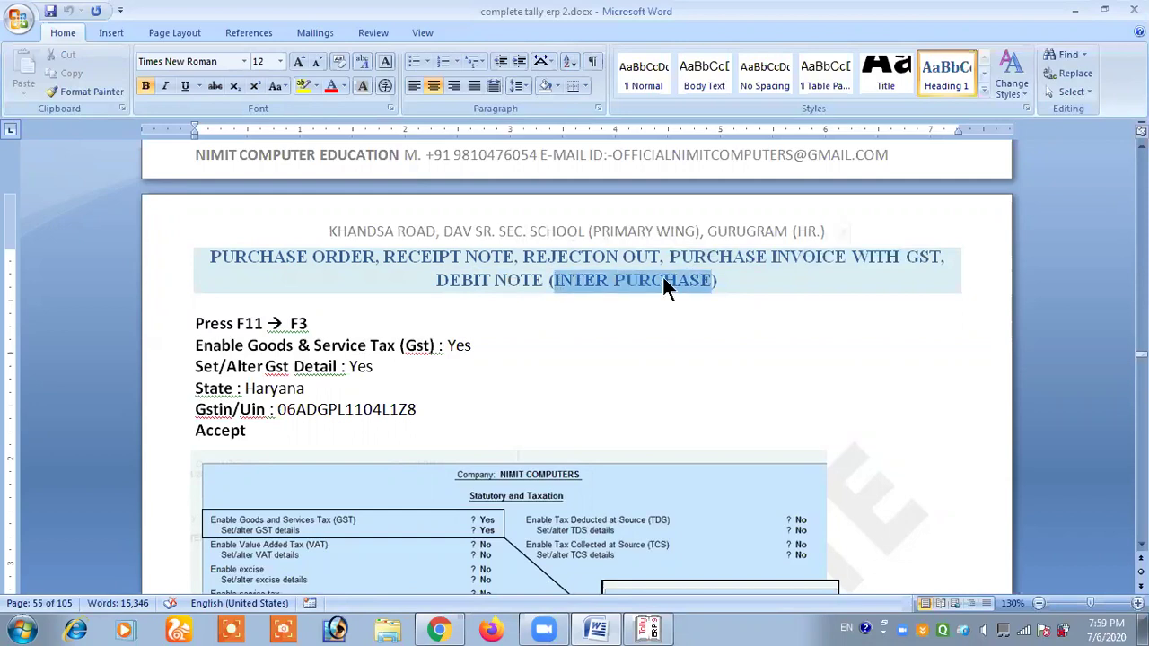
pyautogui.click(664, 280)
pyautogui.moveTo(554, 280); pyautogui.dragTo(659, 281)
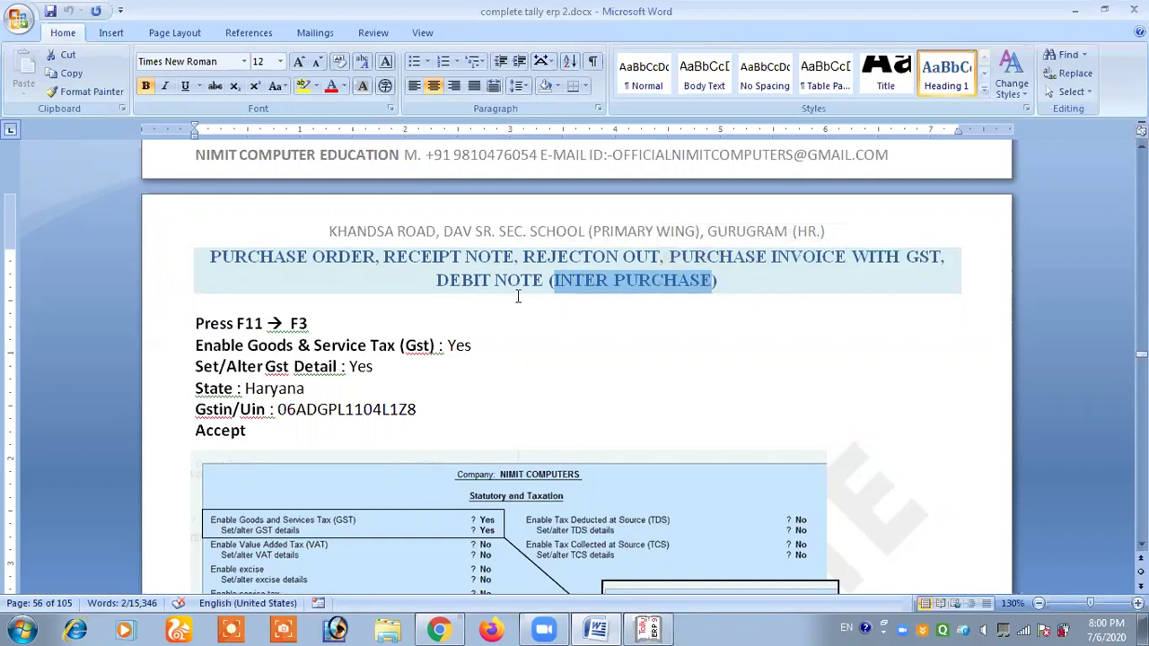
pyautogui.click(422, 309)
pyautogui.scroll(-1, 422, 309)
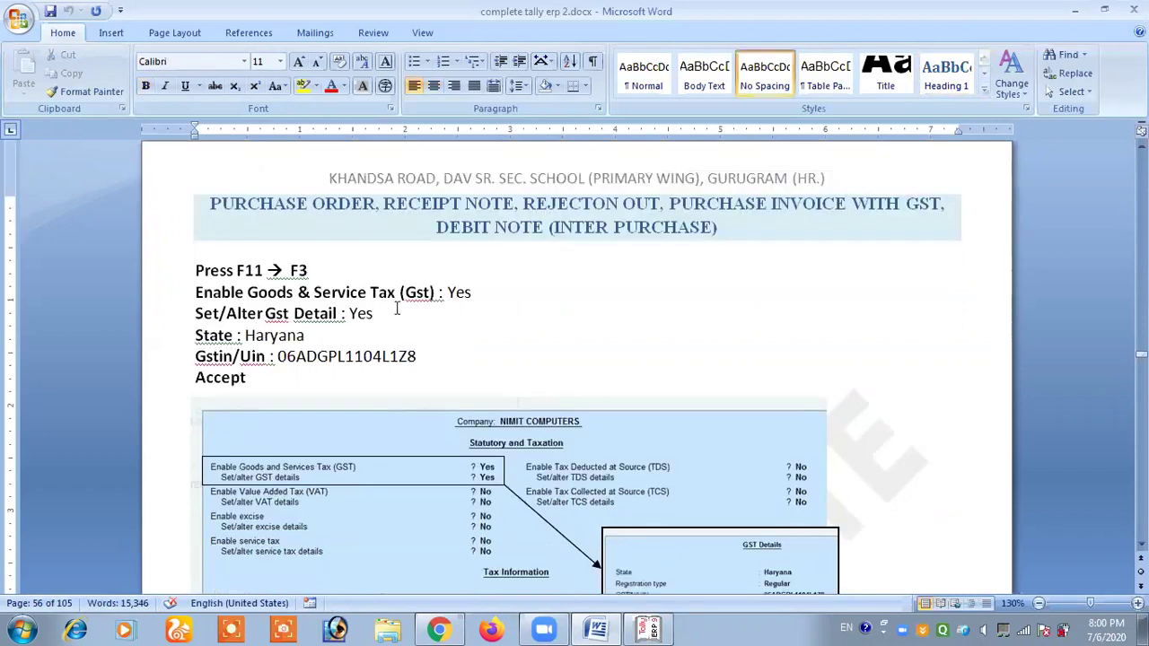
# Step: Switch to Tally.ERP 9 and set Enable Goods and Services Tax (GST) and Set/alter GST details to Yes
pyautogui.click(647, 629)
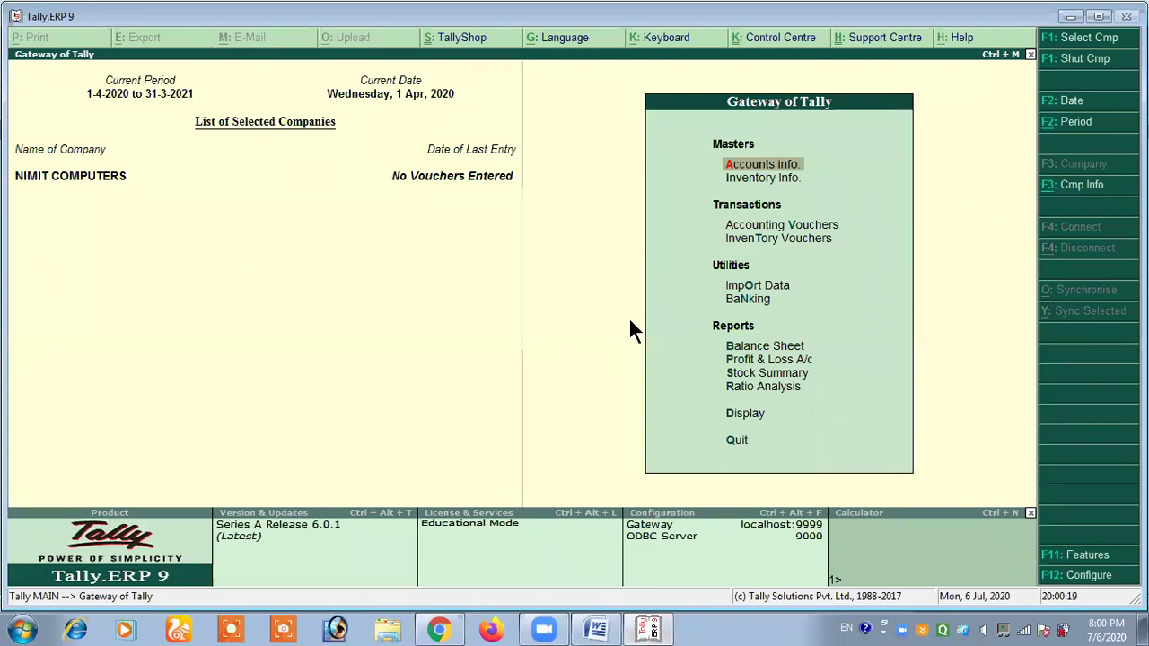
pyautogui.press('F11')
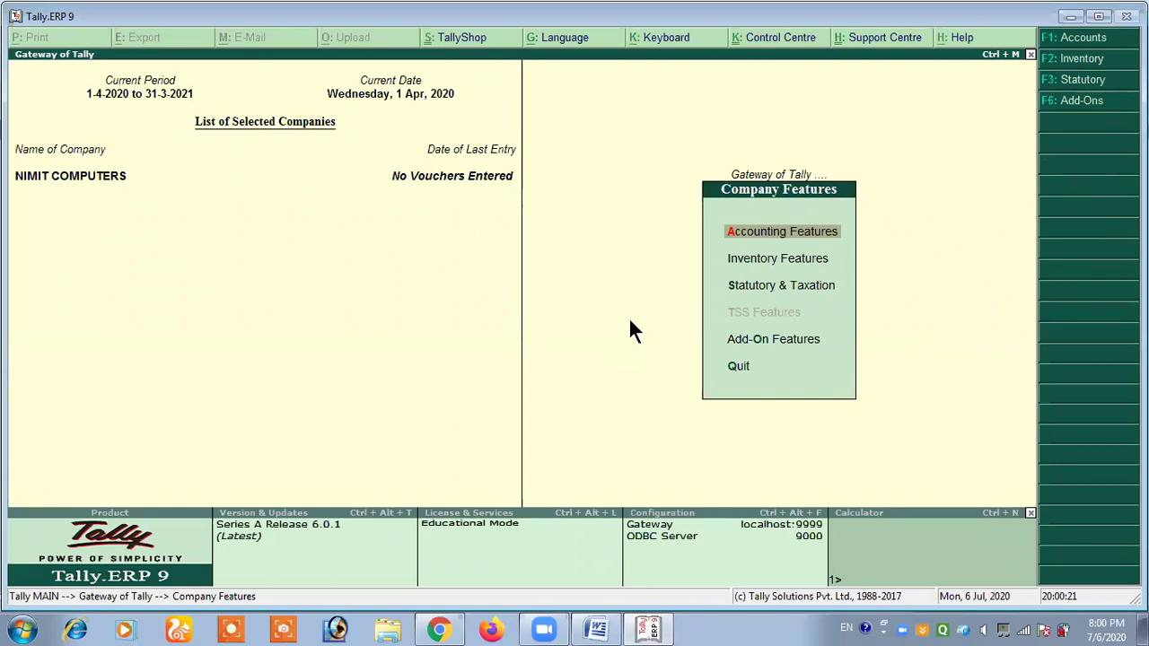
pyautogui.press('F3')
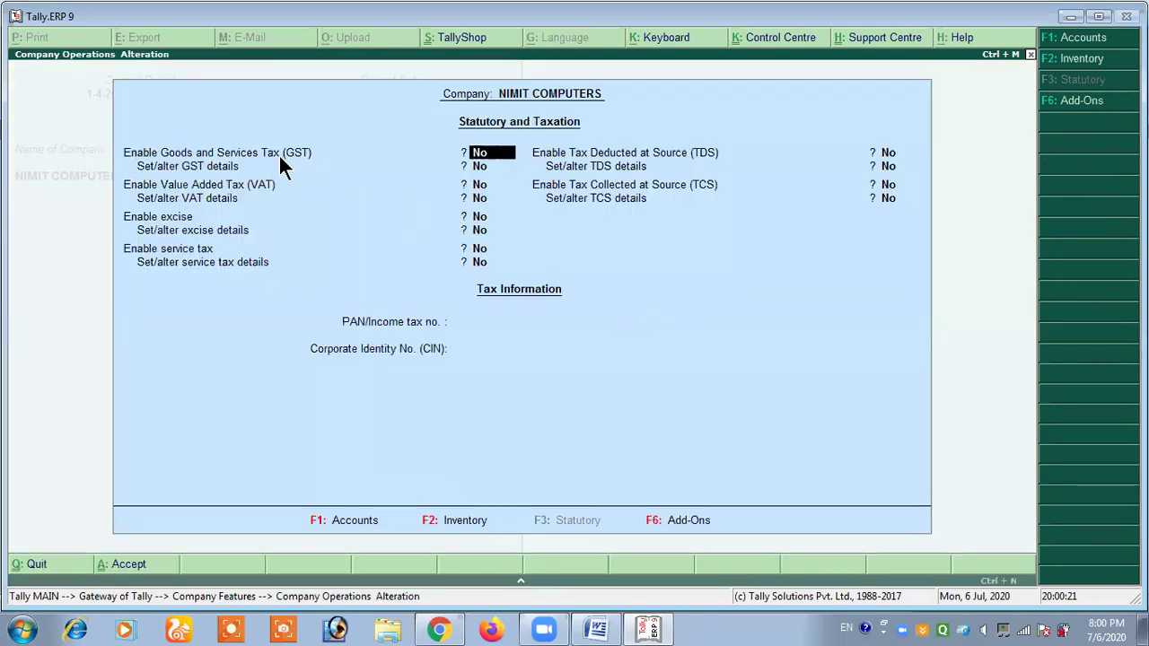
pyautogui.write('y')
pyautogui.press('Return')
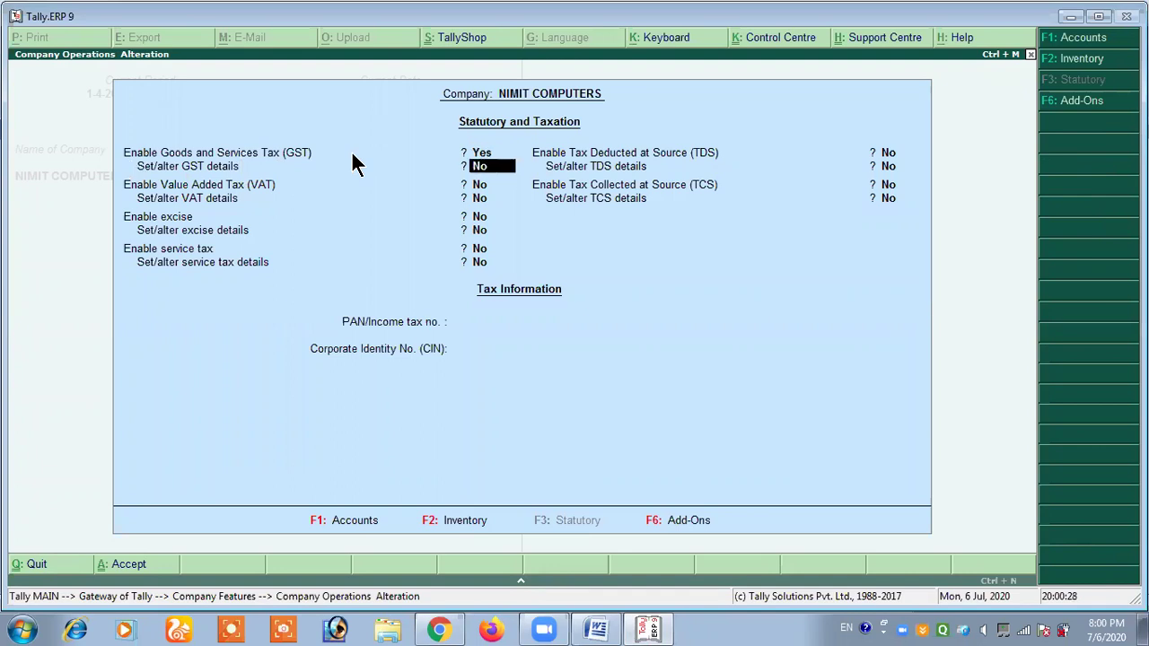
pyautogui.write('y')
pyautogui.press('Return')
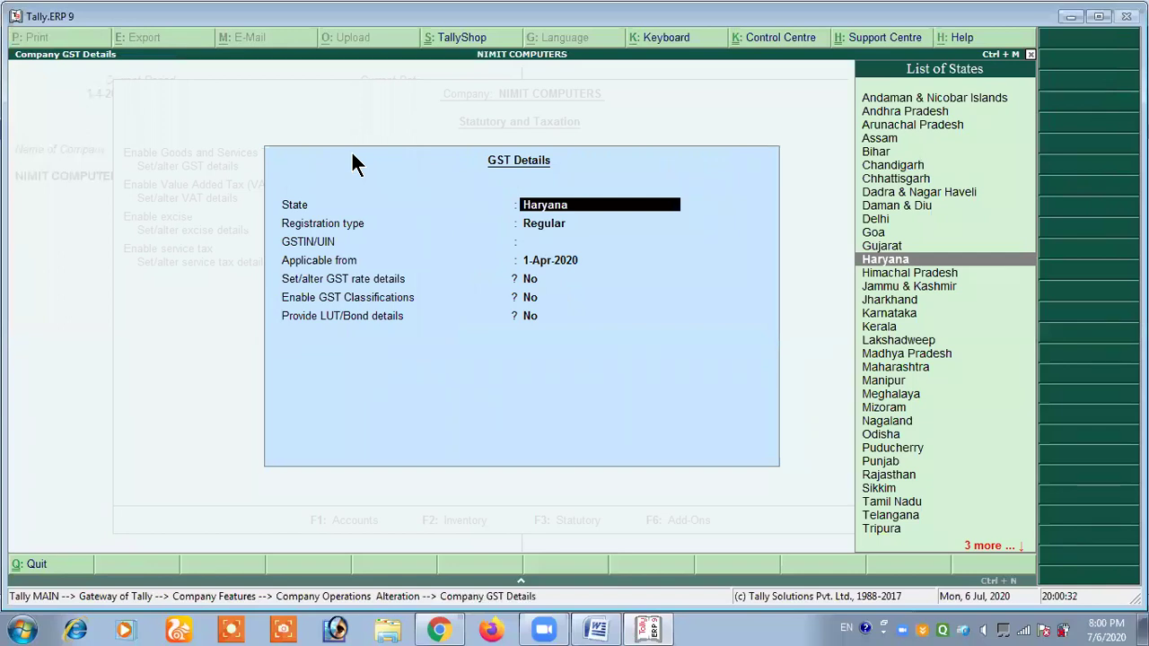
# Step: Keep state Haryana and registration type Regular, leave the GSTIN blank, and save the GST details and statutory features
pyautogui.press('Return')
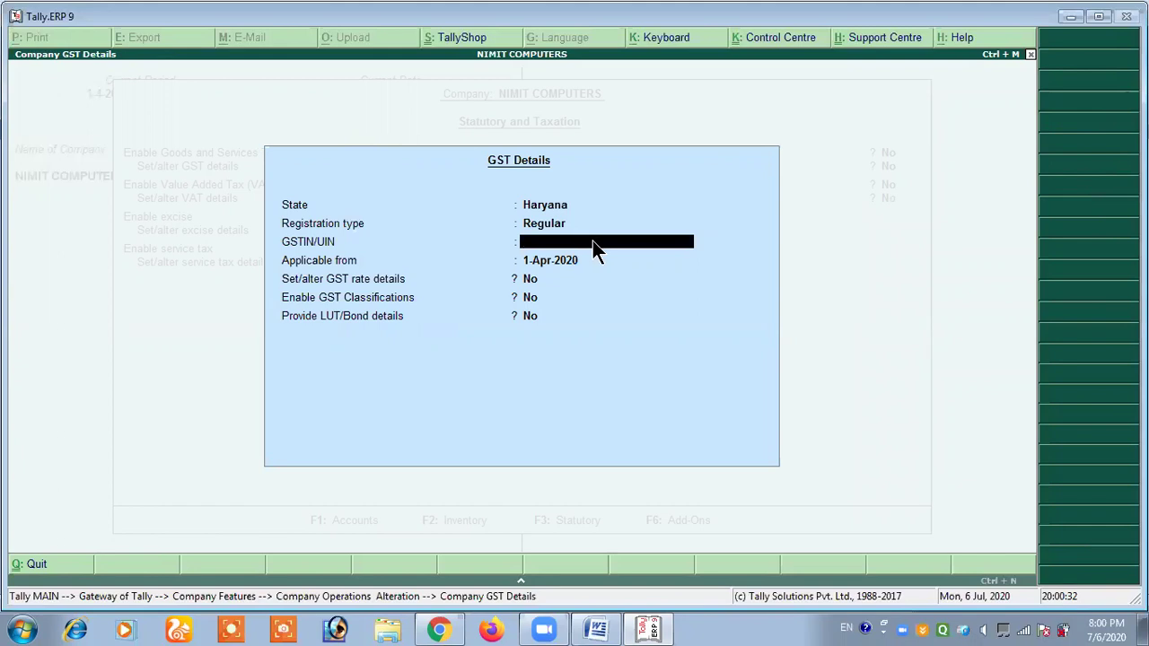
pyautogui.press('Return')
pyautogui.press('Return')
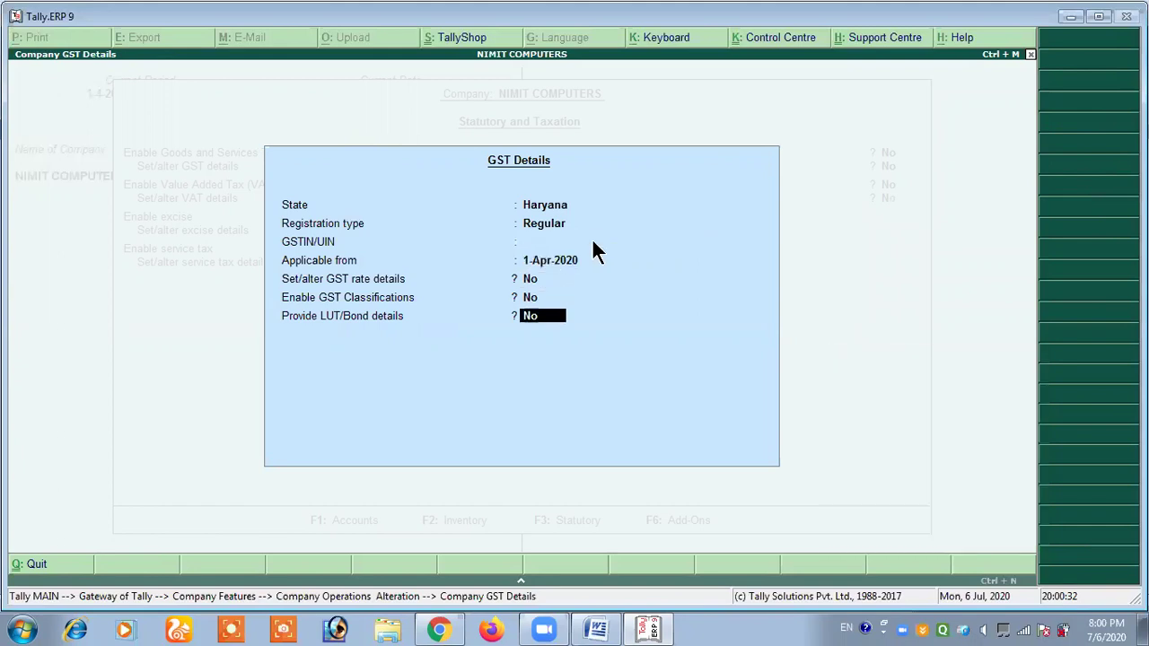
pyautogui.press('Return')
pyautogui.press('Return')
pyautogui.press('Return')
pyautogui.press('Return')
pyautogui.press('Return')
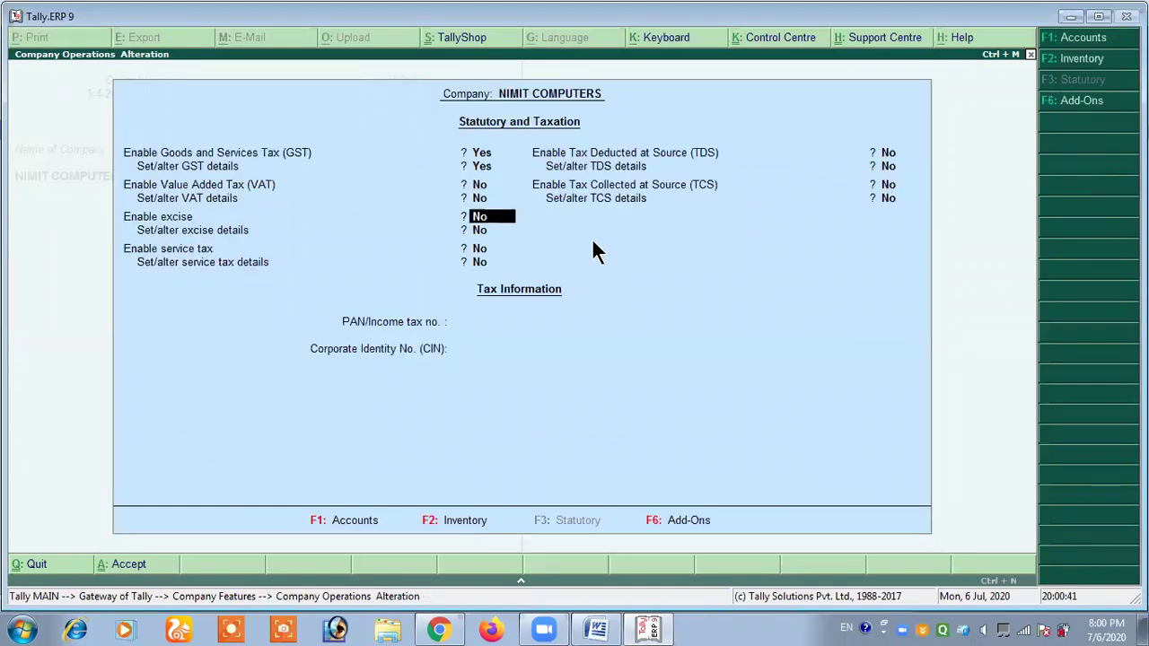
pyautogui.press('Return')
pyautogui.press('Return')
pyautogui.press('Return')
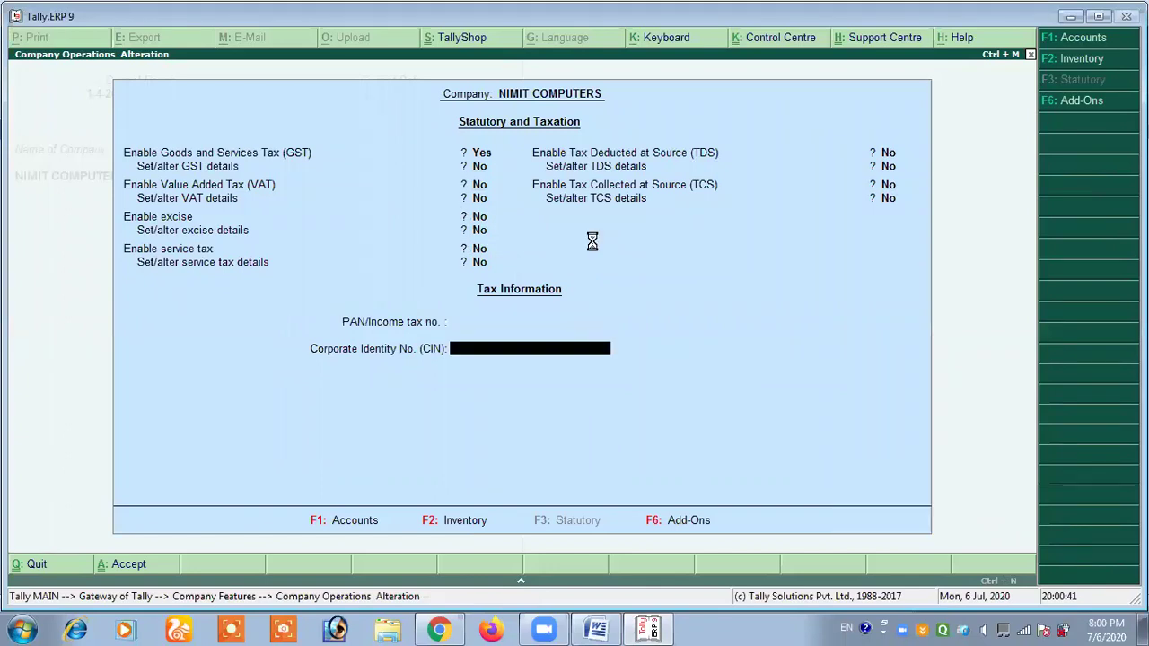
# Step: Switch to the Word notes, read the list of inventory features to enable, and return to Tally.ERP 9
pyautogui.hotkey('alt', 'Tab')
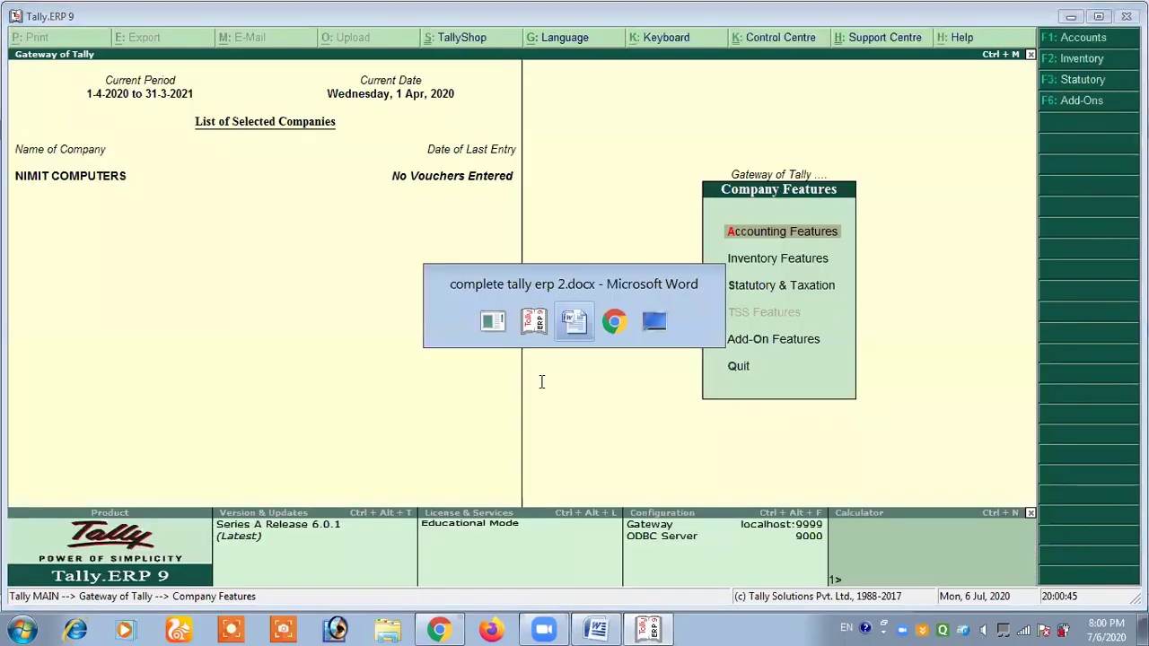
pyautogui.scroll(-8, 541, 381)
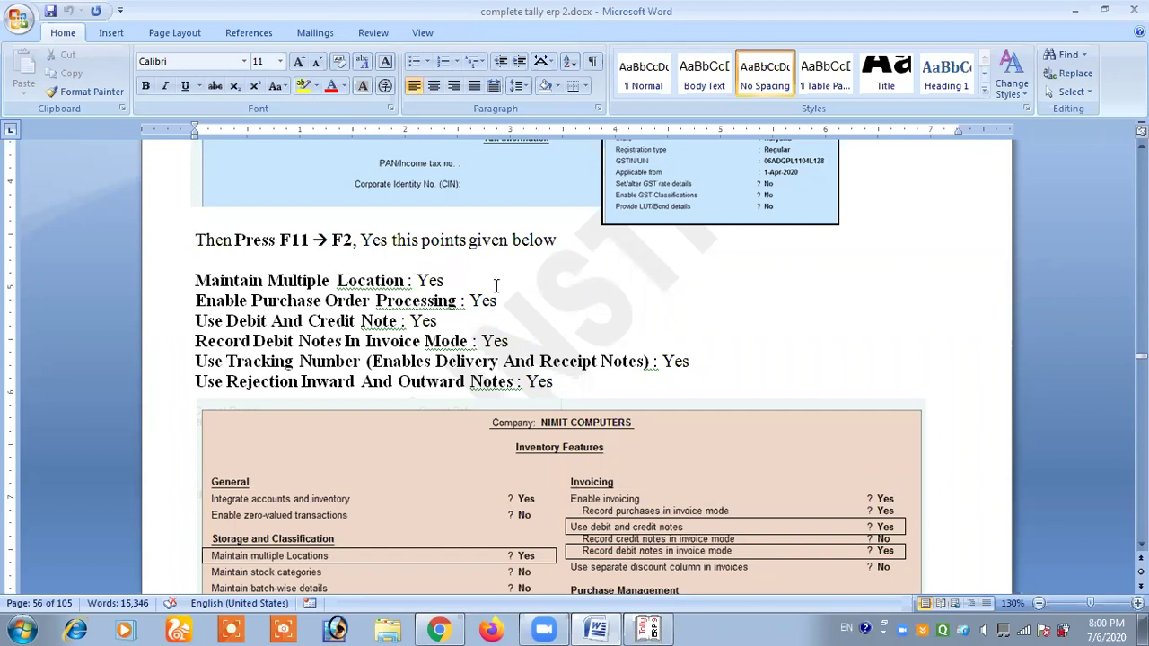
pyautogui.click(648, 630)
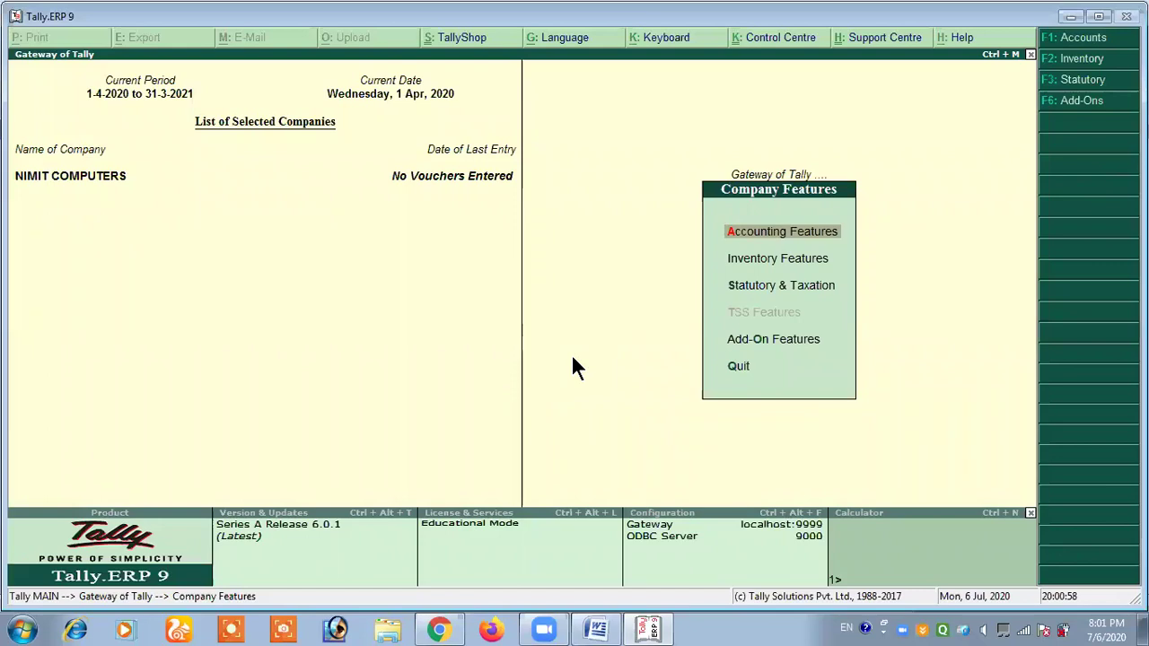
# Step: Open the company's inventory features and set Maintain multiple Locations and Enable purchase order processing to Yes
pyautogui.press('i')
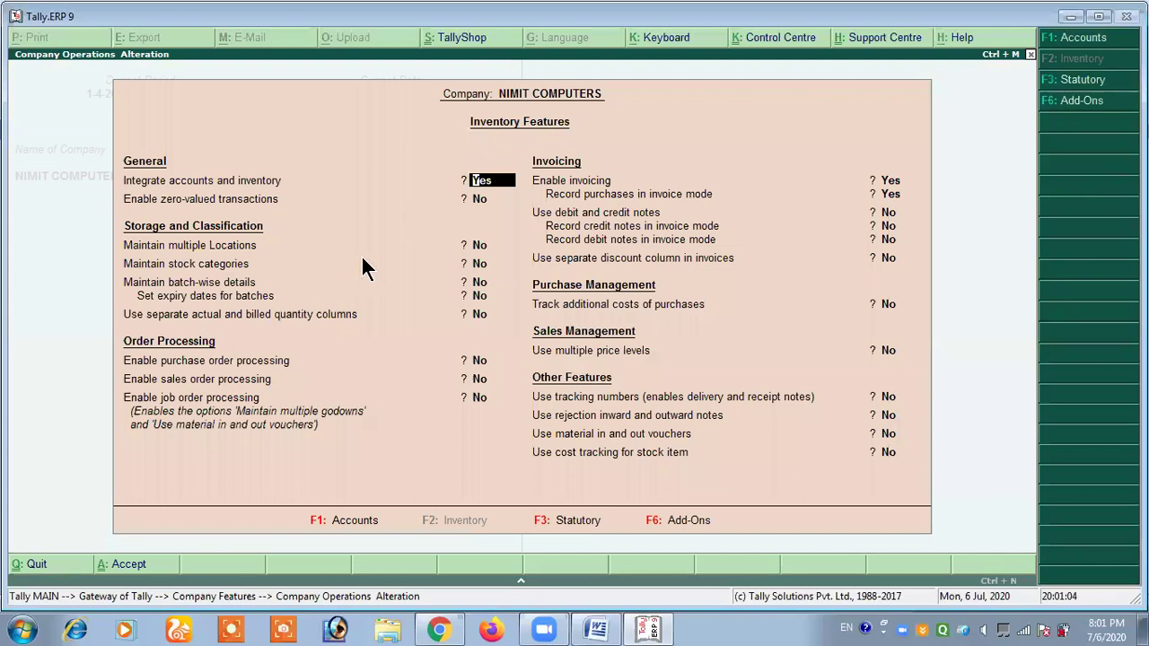
pyautogui.press('Return')
pyautogui.press('Return')
pyautogui.write('yes')
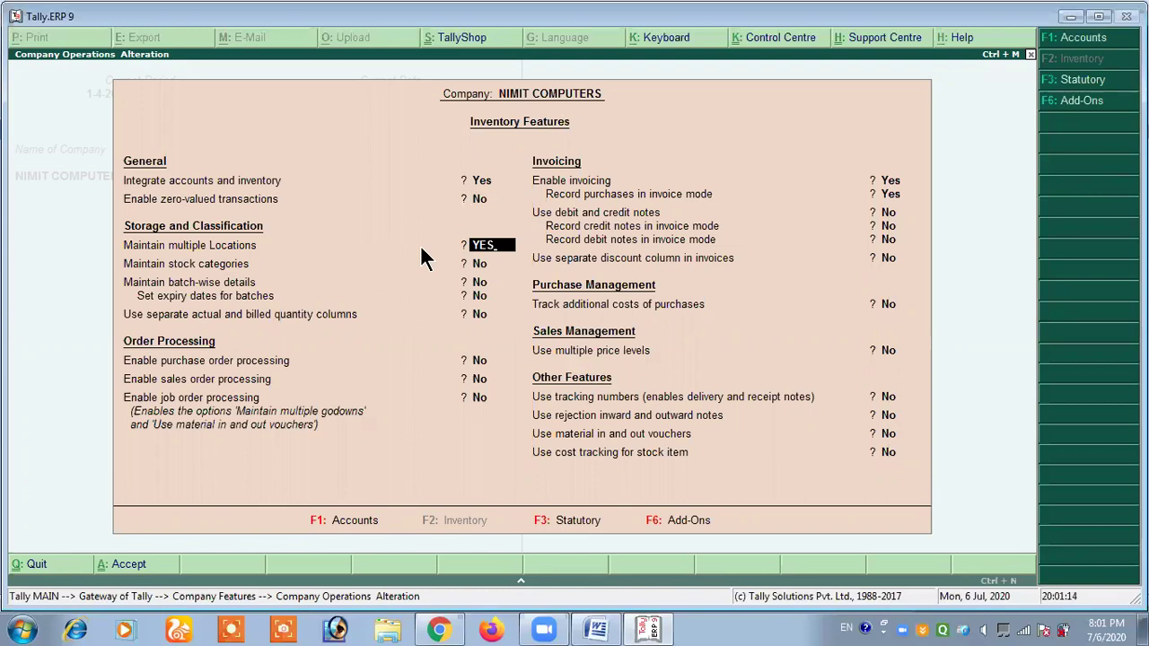
pyautogui.press('Return')
pyautogui.press('Return')
pyautogui.press('Return')
pyautogui.press('Return')
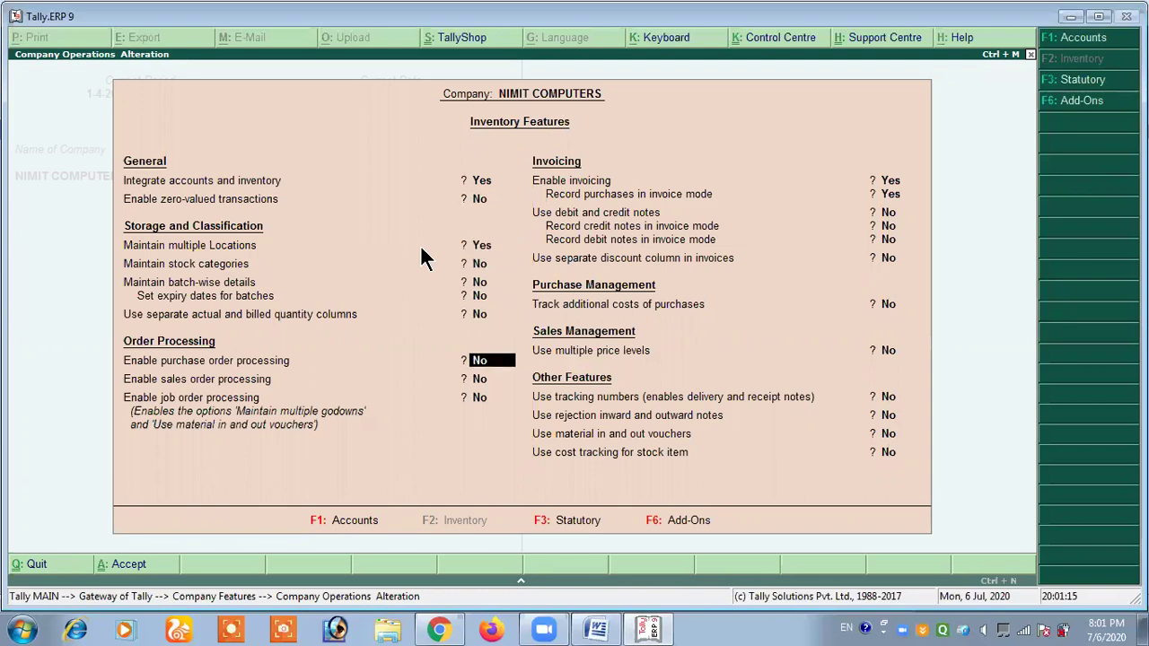
pyautogui.write('yes')
pyautogui.press('Return')
# Step: Set Use debit and credit notes and Record debit notes in invoice mode to Yes
pyautogui.press('Return')
pyautogui.press('Return')
pyautogui.press('Return')
pyautogui.press('Return')
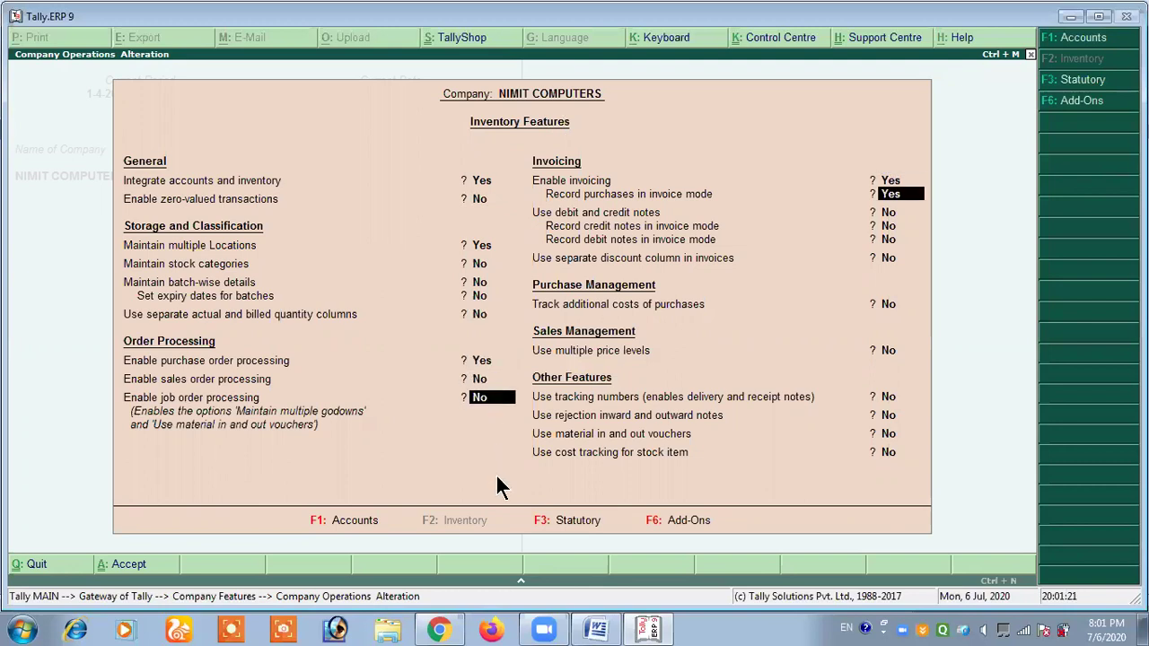
pyautogui.write('yes')
pyautogui.press('Return')
pyautogui.press('Return')
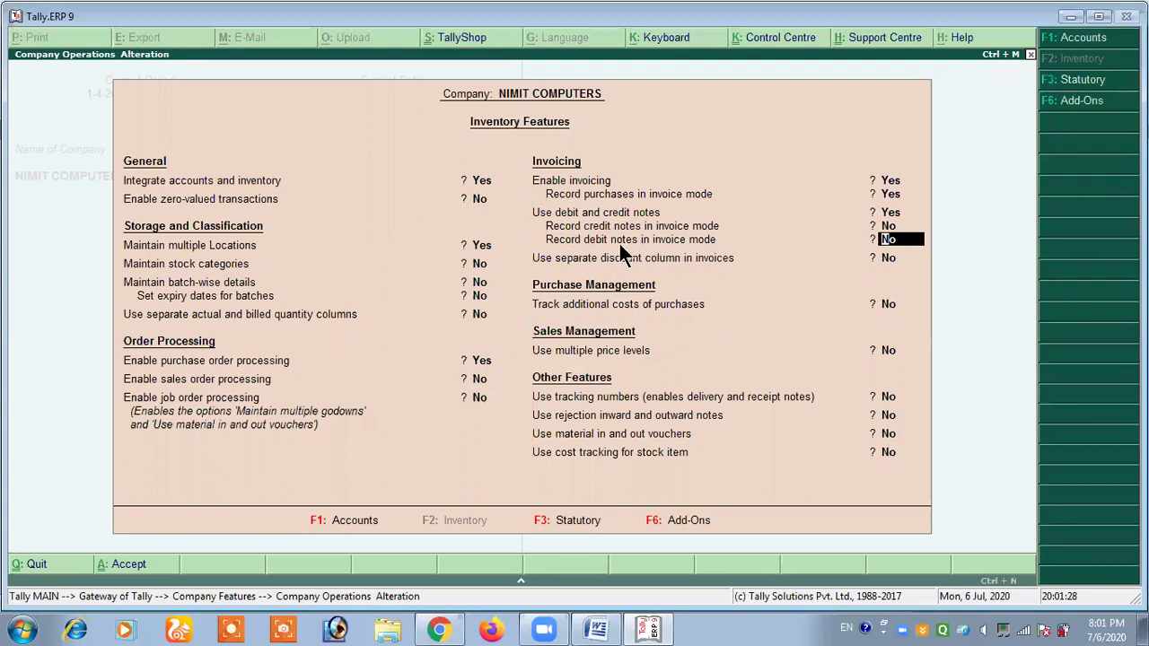
pyautogui.write('yes')
pyautogui.press('Return')
# Step: Set Use tracking numbers (enables delivery and receipt notes) and Use rejection inward and outward notes to Yes
pyautogui.press('Return')
pyautogui.press('Return')
pyautogui.write('YES')
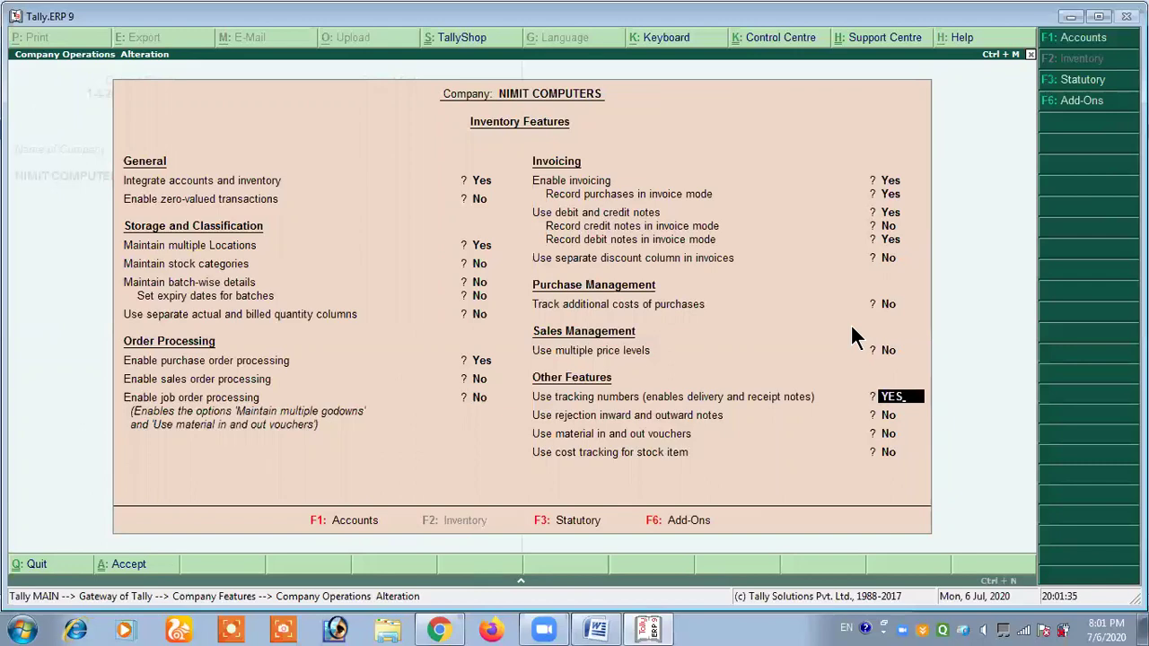
pyautogui.press('Return')
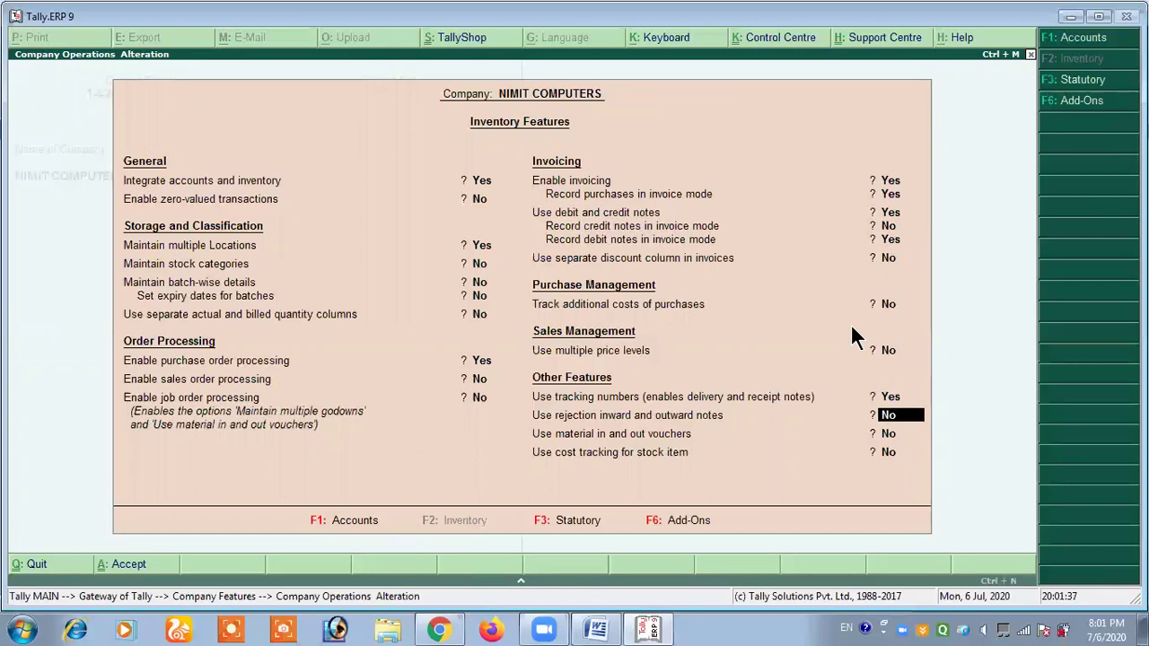
pyautogui.write('YES')
# Step: Switch to the Word notes to compare the inventory features with the sample picture, and return to Tally.ERP 9
pyautogui.hotkey('alt', 'Tab')
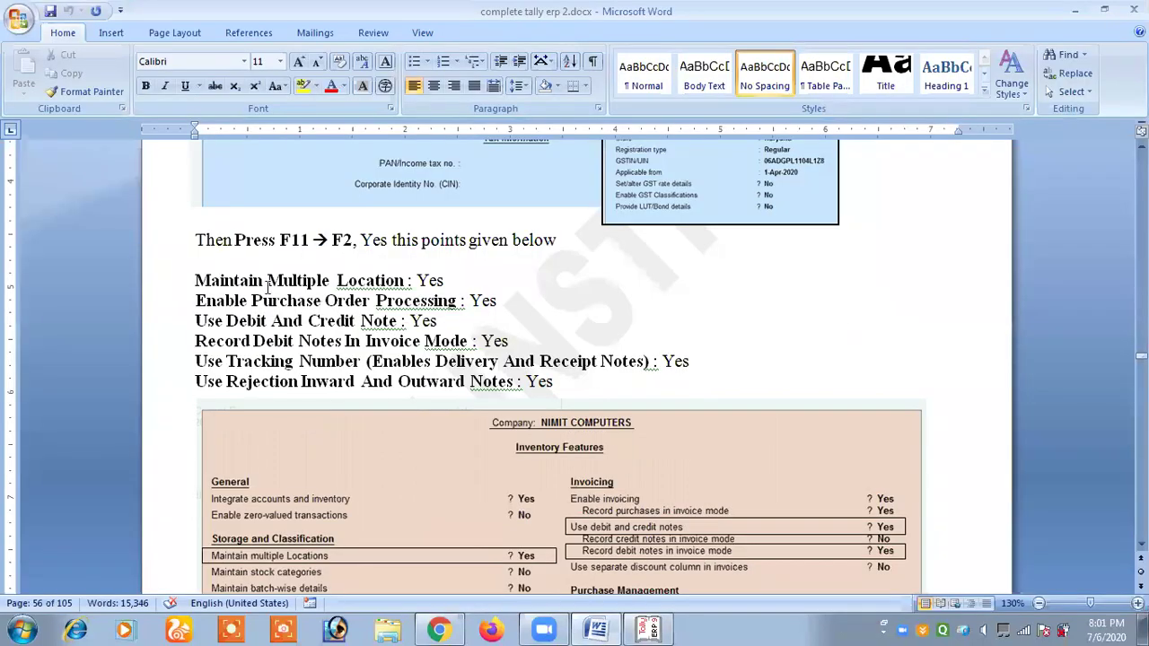
pyautogui.scroll(-3, 269, 296)
pyautogui.scroll(-1, 269, 299)
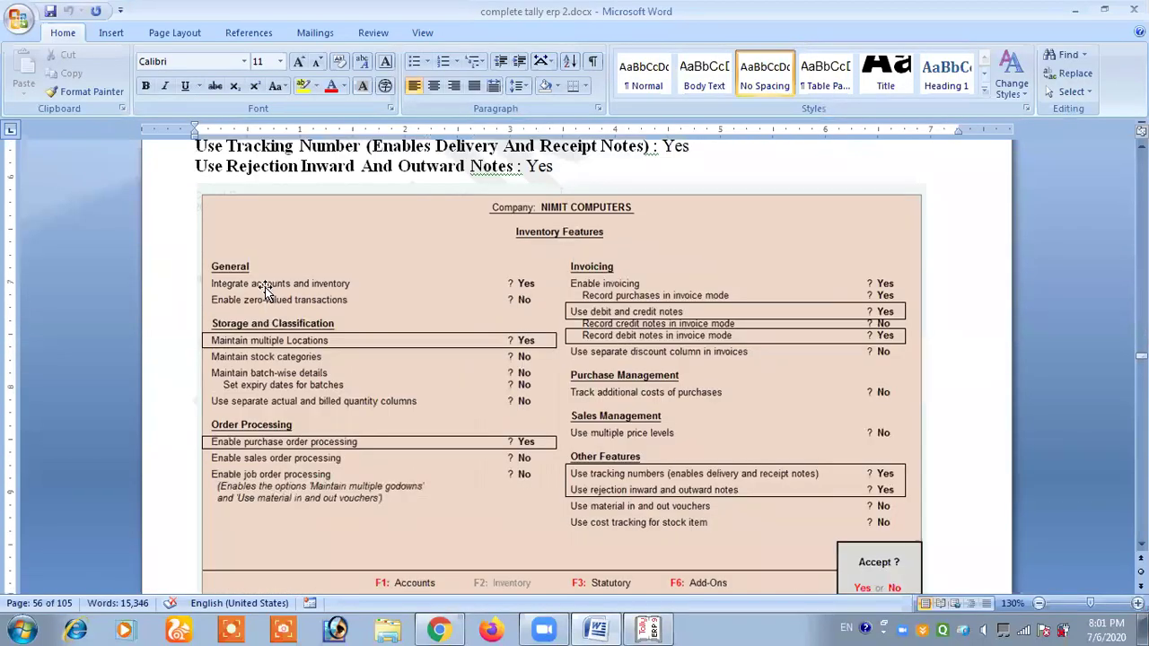
pyautogui.hotkey('alt', 'Tab')
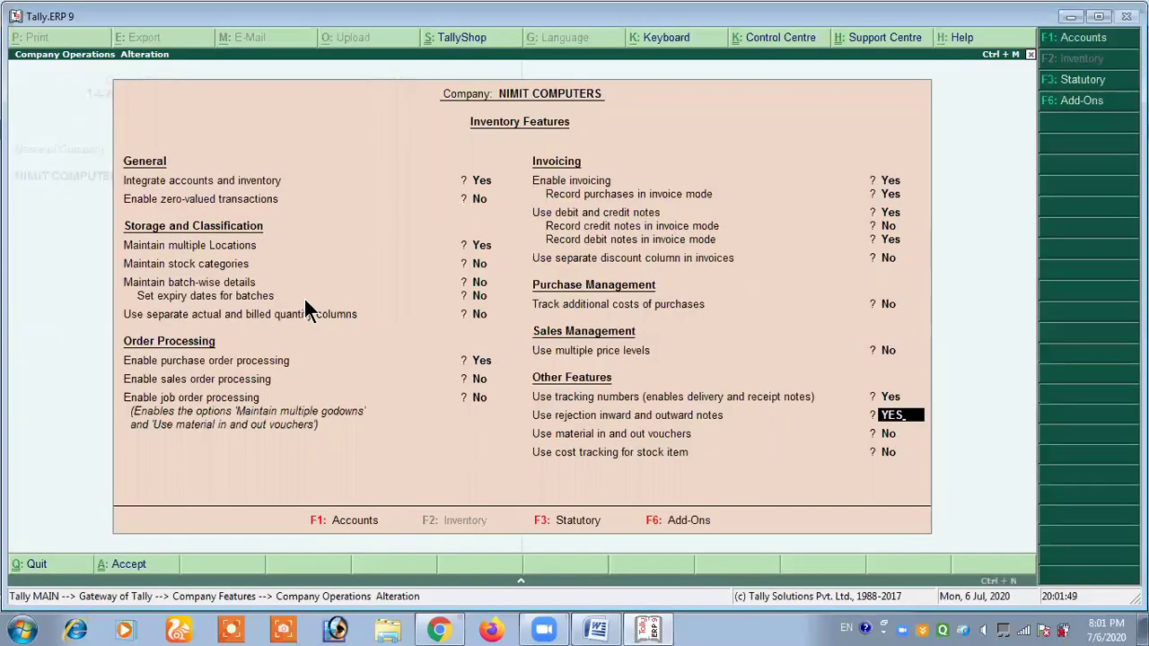
# Step: Keep the remaining inventory options at their defaults and save the inventory features
pyautogui.press('Return')
pyautogui.press('Return')
pyautogui.press('Return')
pyautogui.press('Return')
# Step: Switch to the Word notes and read the purchase order task's supplier, supplier state and delivery store
pyautogui.hotkey('alt', 'Tab')
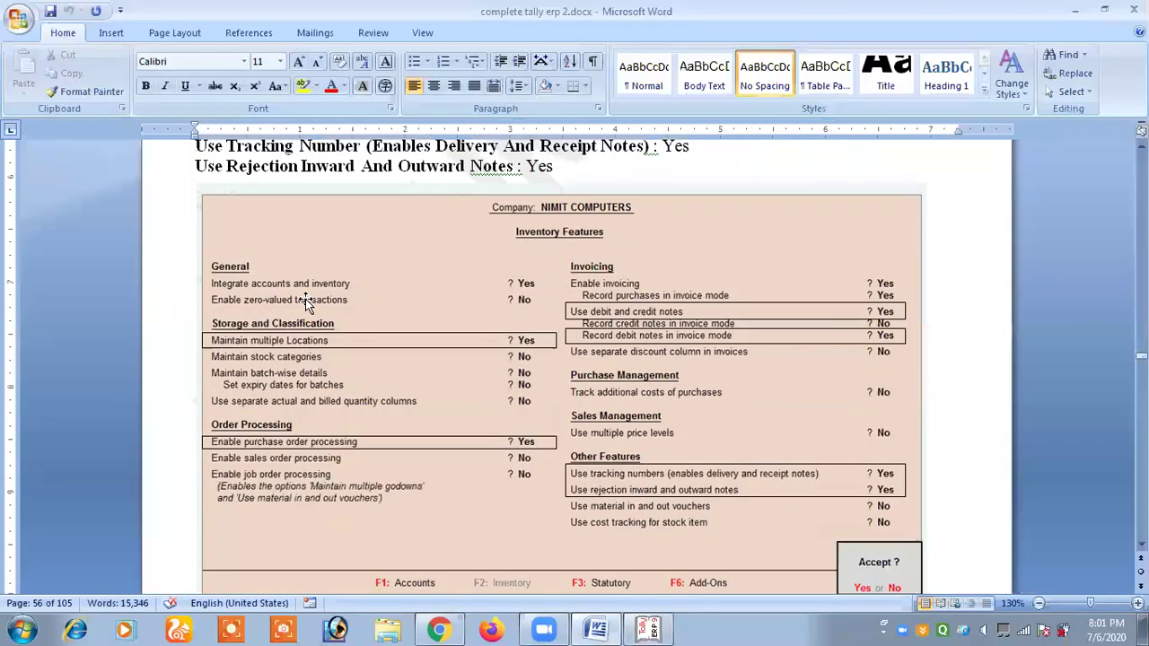
pyautogui.scroll(-10, 305, 299)
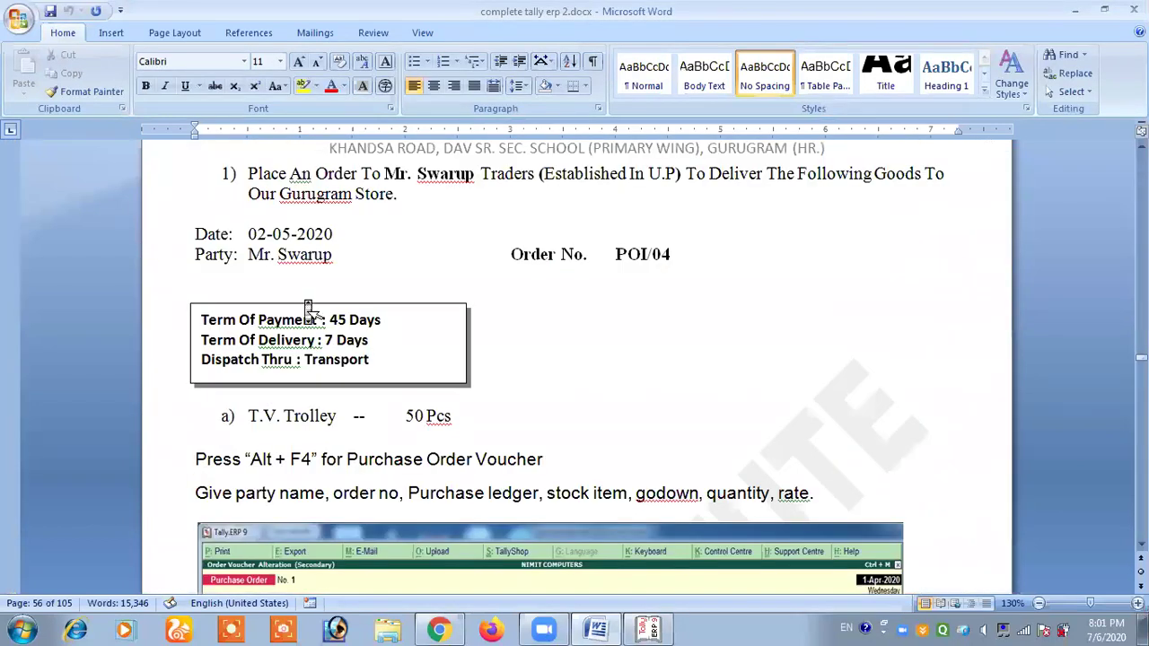
pyautogui.scroll(1, 308, 310)
pyautogui.moveTo(270, 230); pyautogui.dragTo(339, 234)
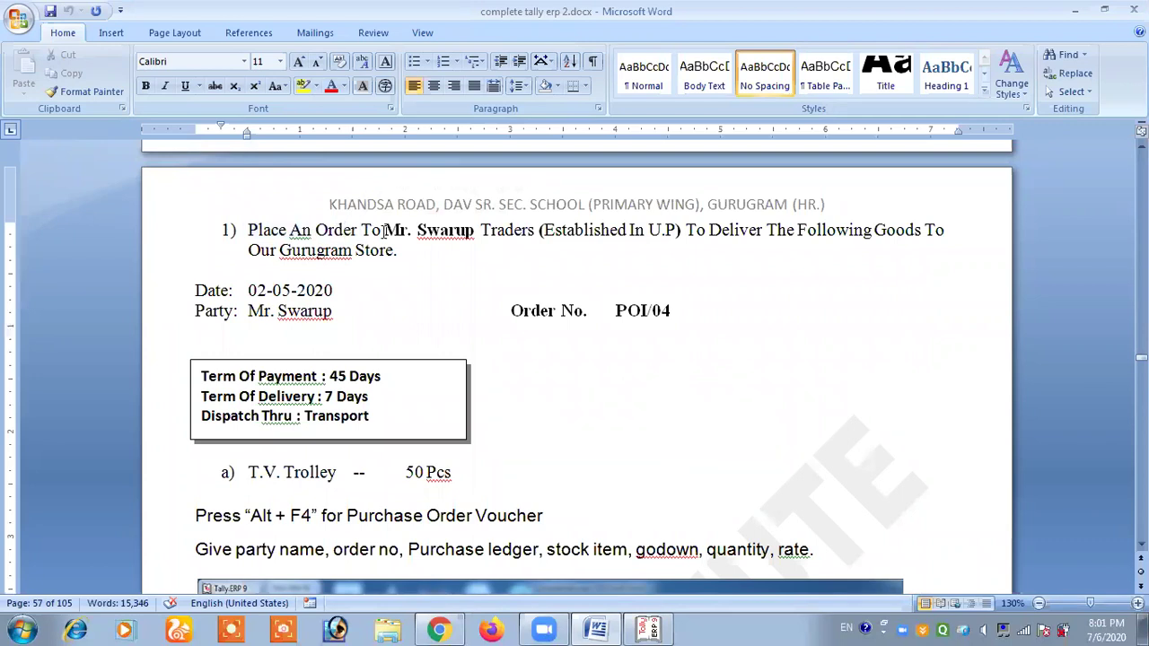
pyautogui.moveTo(384, 231); pyautogui.dragTo(675, 232)
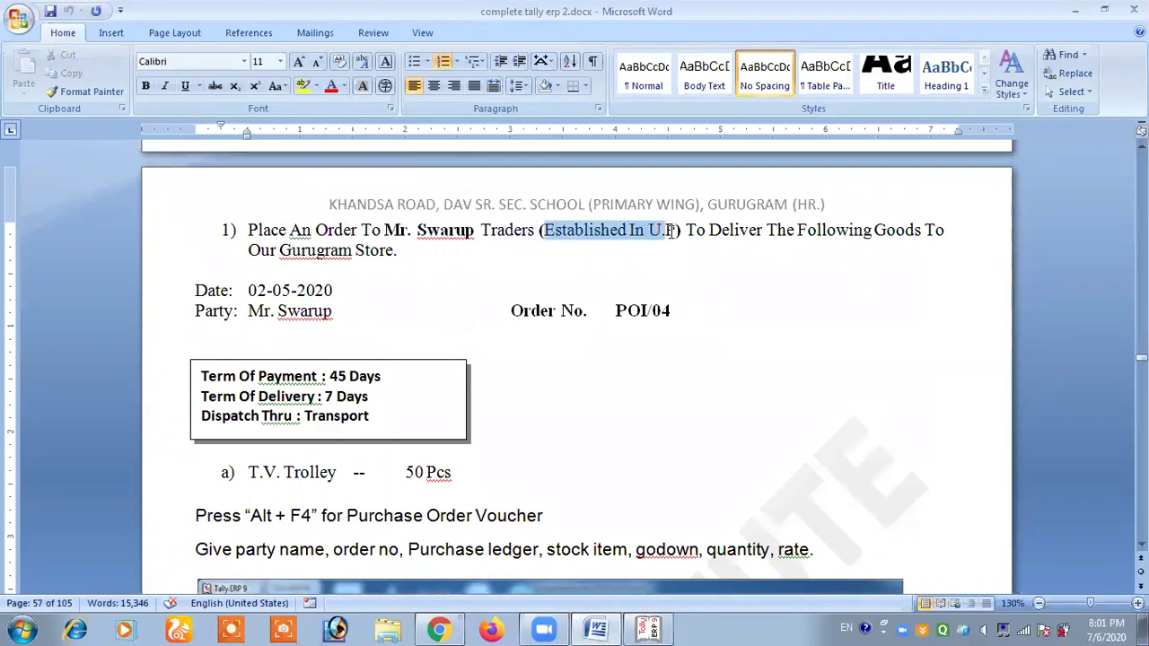
pyautogui.click(633, 231)
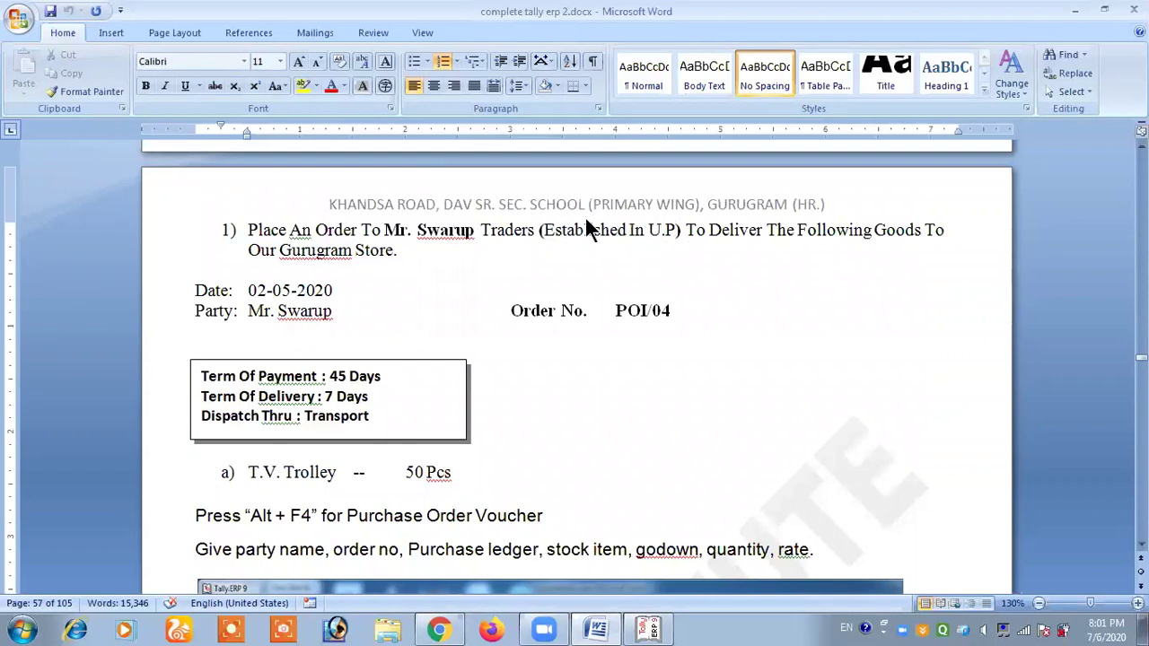
pyautogui.moveTo(544, 231); pyautogui.dragTo(904, 233)
pyautogui.click(676, 232)
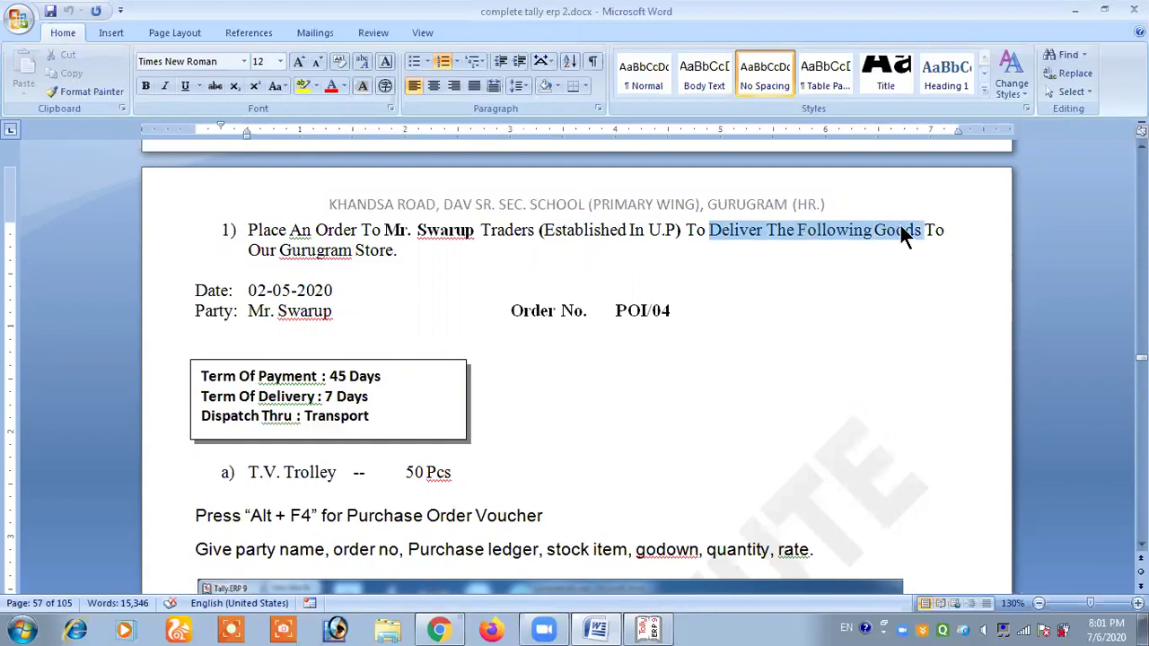
pyautogui.click(905, 230)
pyautogui.moveTo(293, 251); pyautogui.dragTo(431, 267)
pyautogui.click(431, 268)
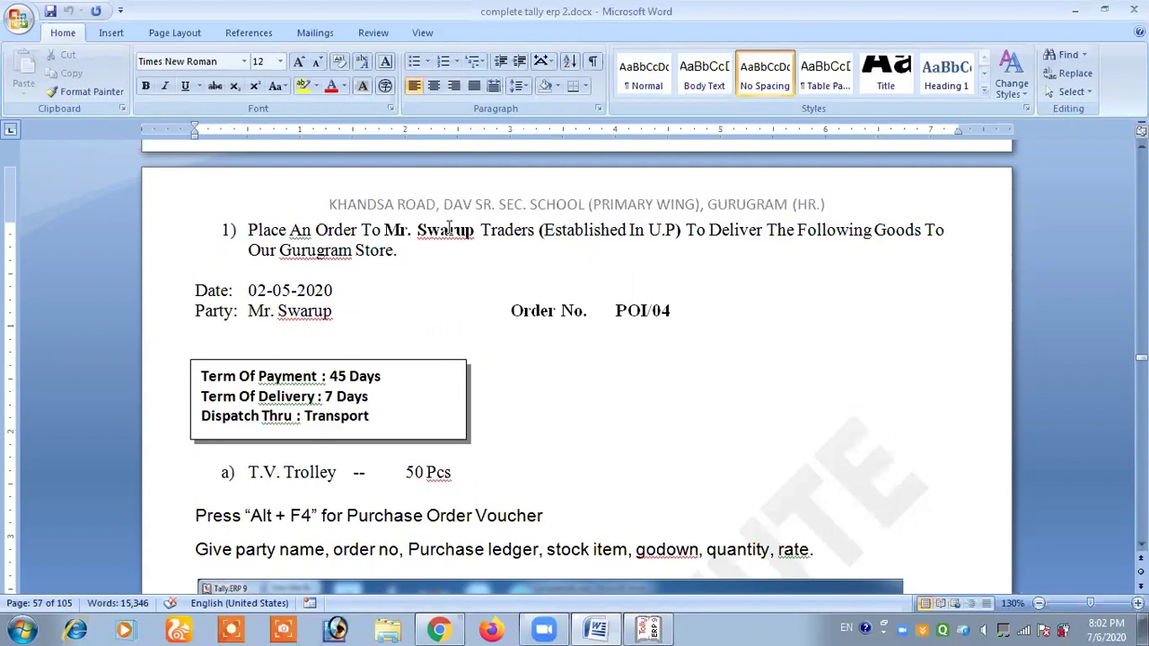
# Step: Examine the date, party and order number given for the purchase order
pyautogui.moveTo(249, 292); pyautogui.dragTo(319, 296)
pyautogui.click(322, 295)
pyautogui.moveTo(249, 311); pyautogui.dragTo(357, 312)
pyautogui.click(356, 312)
pyautogui.moveTo(613, 311); pyautogui.dragTo(692, 303)
pyautogui.click(692, 303)
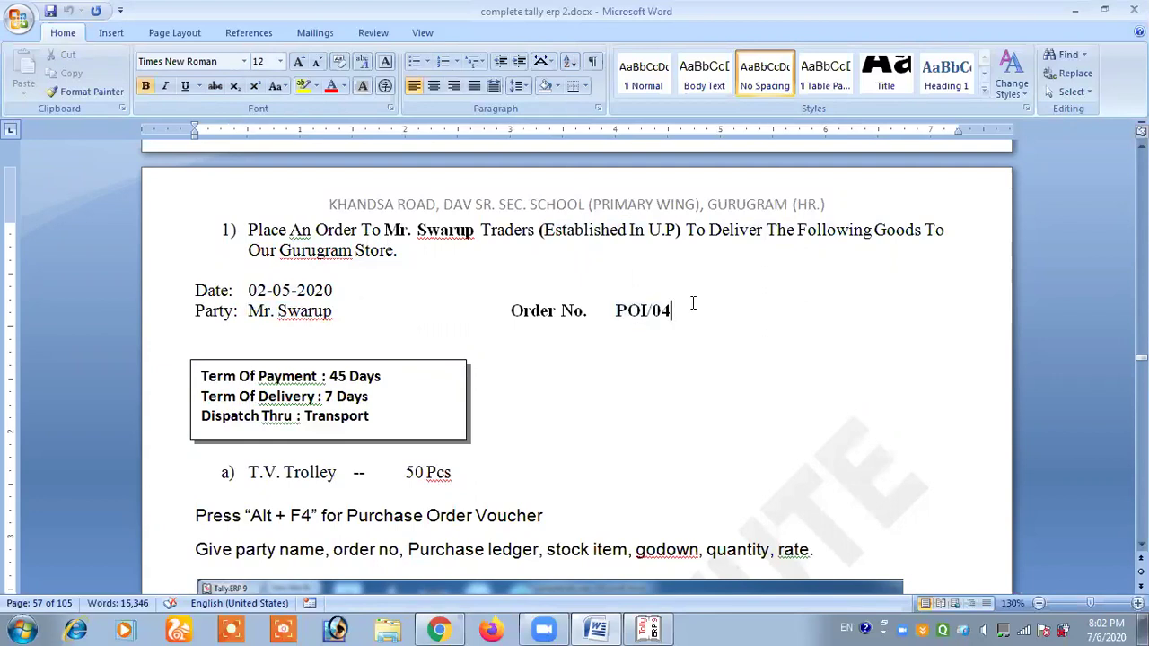
# Step: Read the payment, delivery and dispatch terms and the ordered item with its quantity in the notes
pyautogui.scroll(-2, 692, 304)
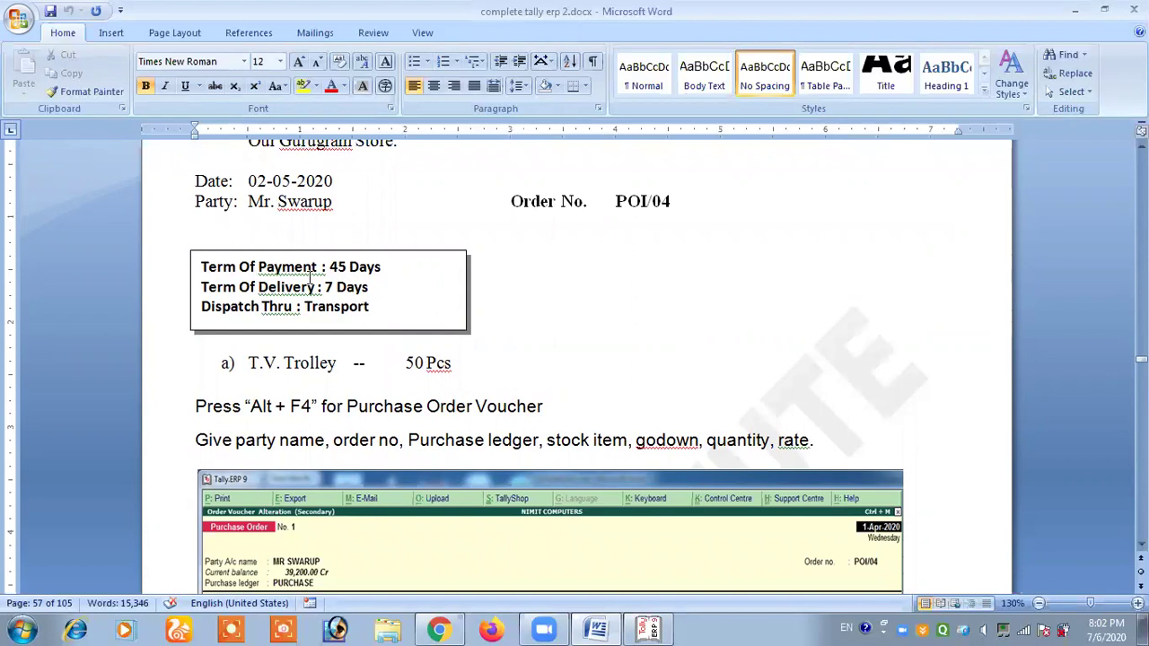
pyautogui.moveTo(329, 266); pyautogui.dragTo(383, 267)
pyautogui.click(381, 266)
pyautogui.moveTo(321, 292); pyautogui.dragTo(460, 310)
pyautogui.click(365, 295)
pyautogui.click(379, 306)
pyautogui.scroll(-1, 380, 314)
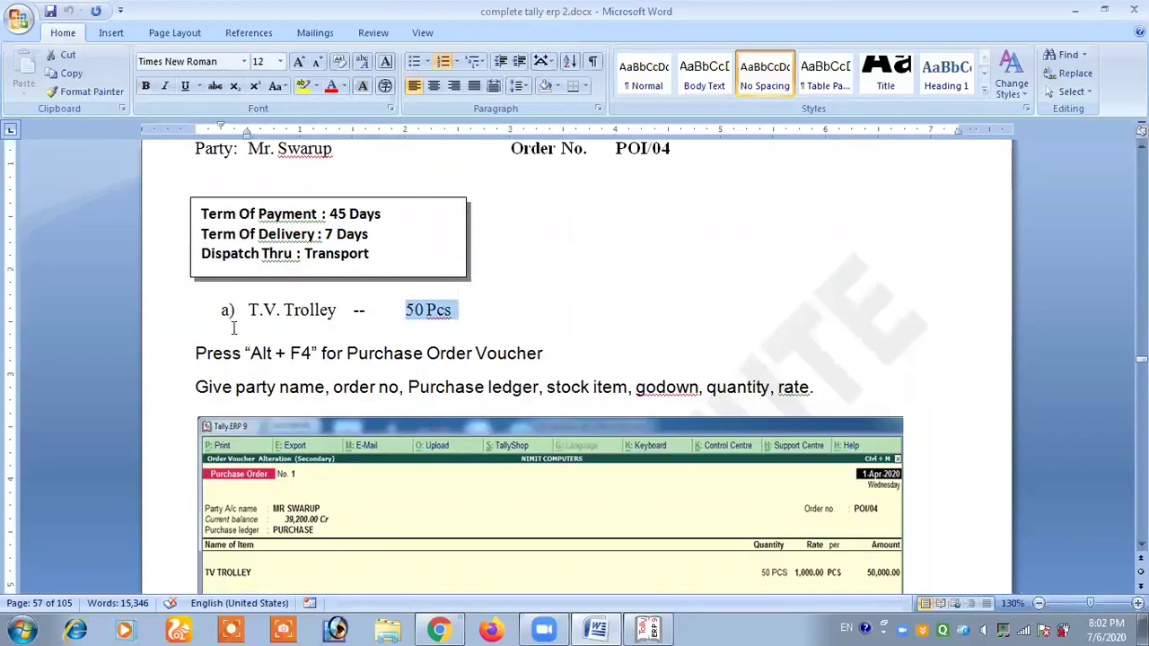
pyautogui.moveTo(248, 310); pyautogui.dragTo(453, 301)
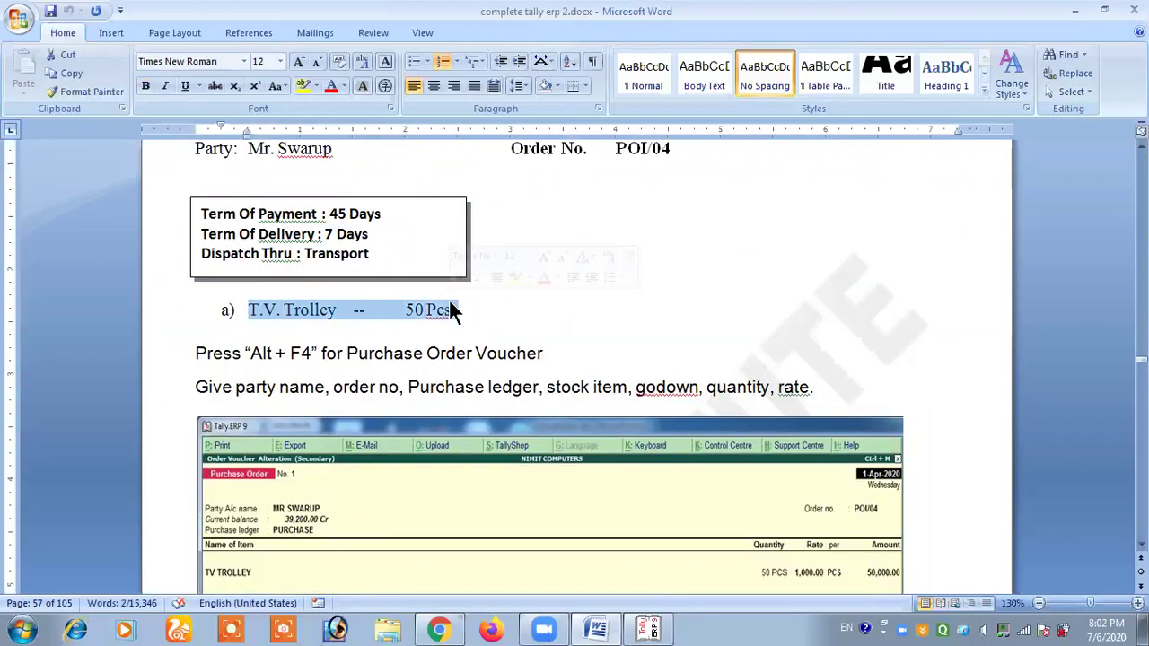
pyautogui.click(454, 302)
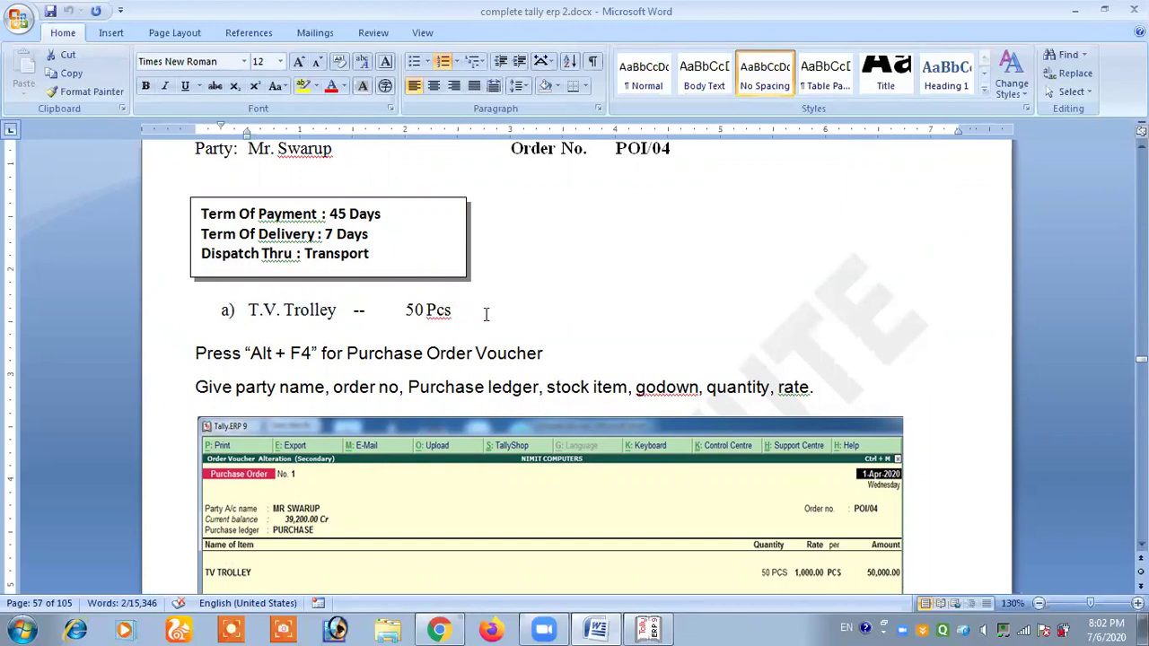
# Step: Switch to Tally.ERP 9, leave the company features and open accounting voucher entry
pyautogui.hotkey('alt', 'Tab')
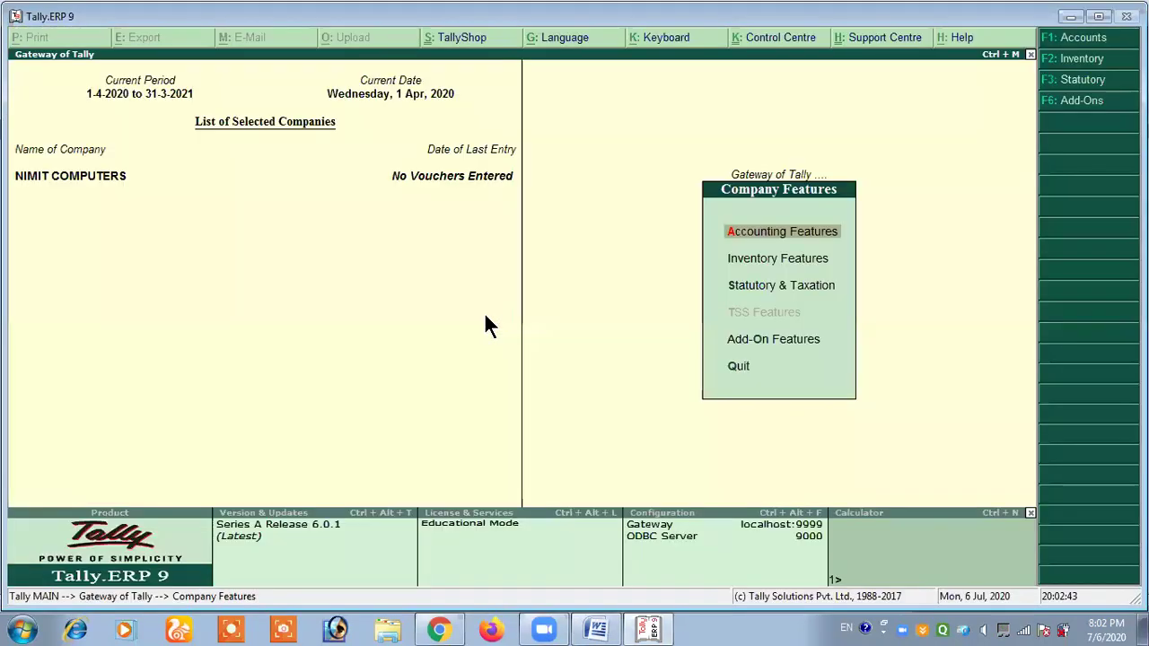
pyautogui.press('Escape')
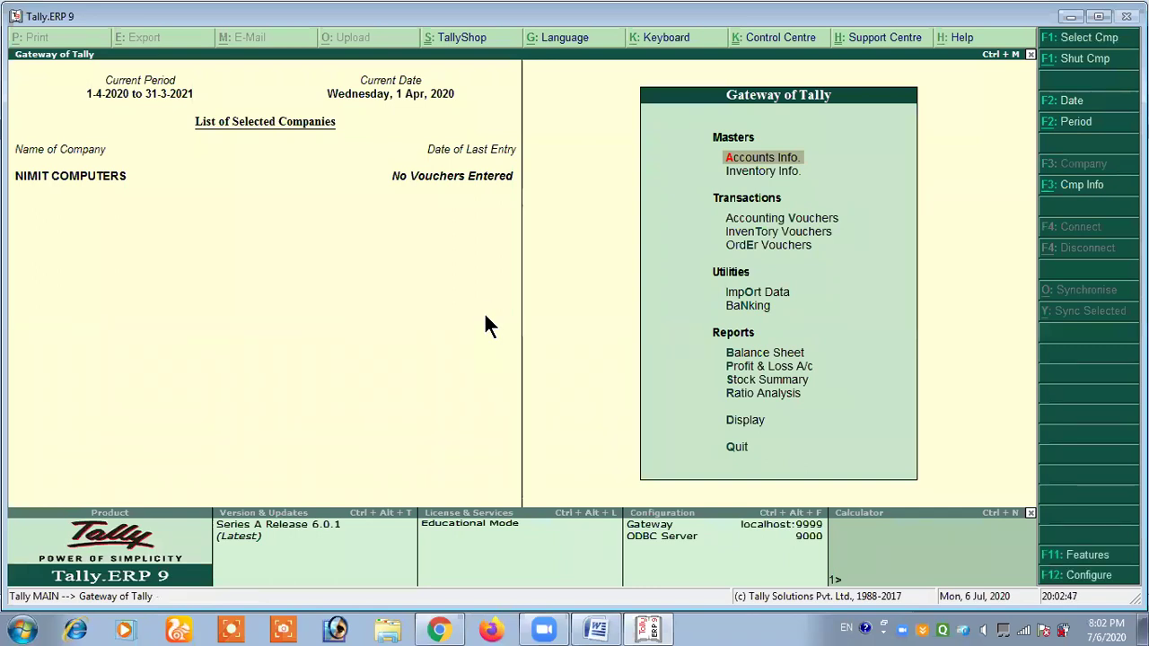
pyautogui.press('v')
# Step: Check in the Word notes how to start a purchase order, and open a new Purchase Order voucher in Tally.ERP 9
pyautogui.hotkey('alt', 'Tab')
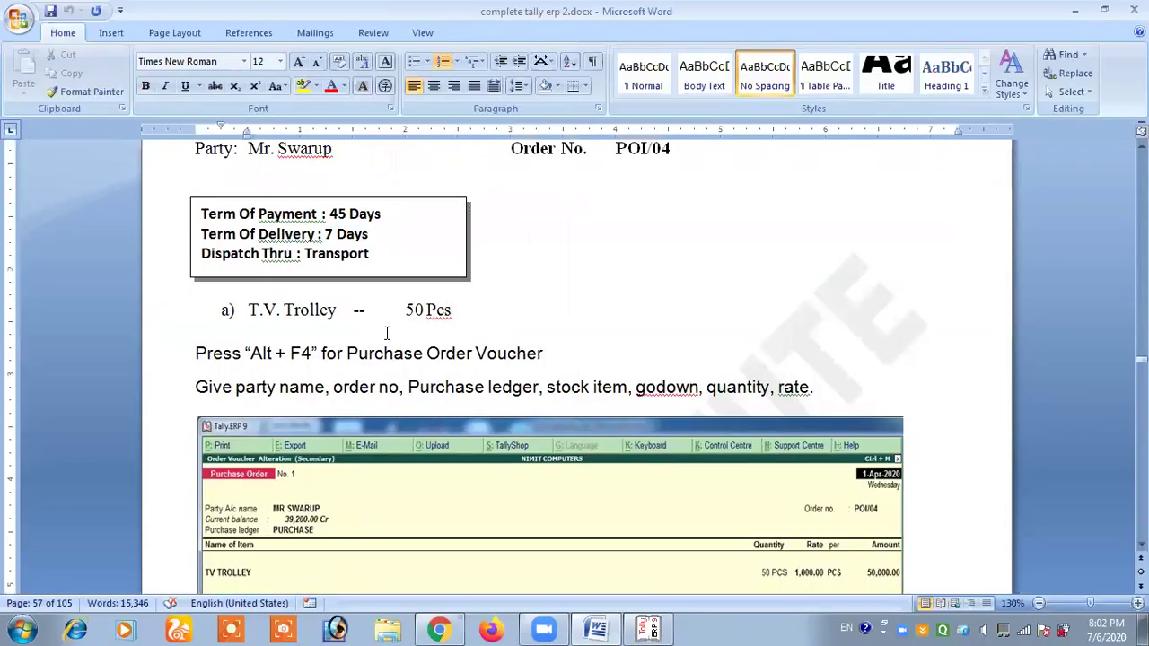
pyautogui.moveTo(250, 352); pyautogui.dragTo(313, 353)
pyautogui.click(305, 353)
pyautogui.hotkey('alt', 'Tab')
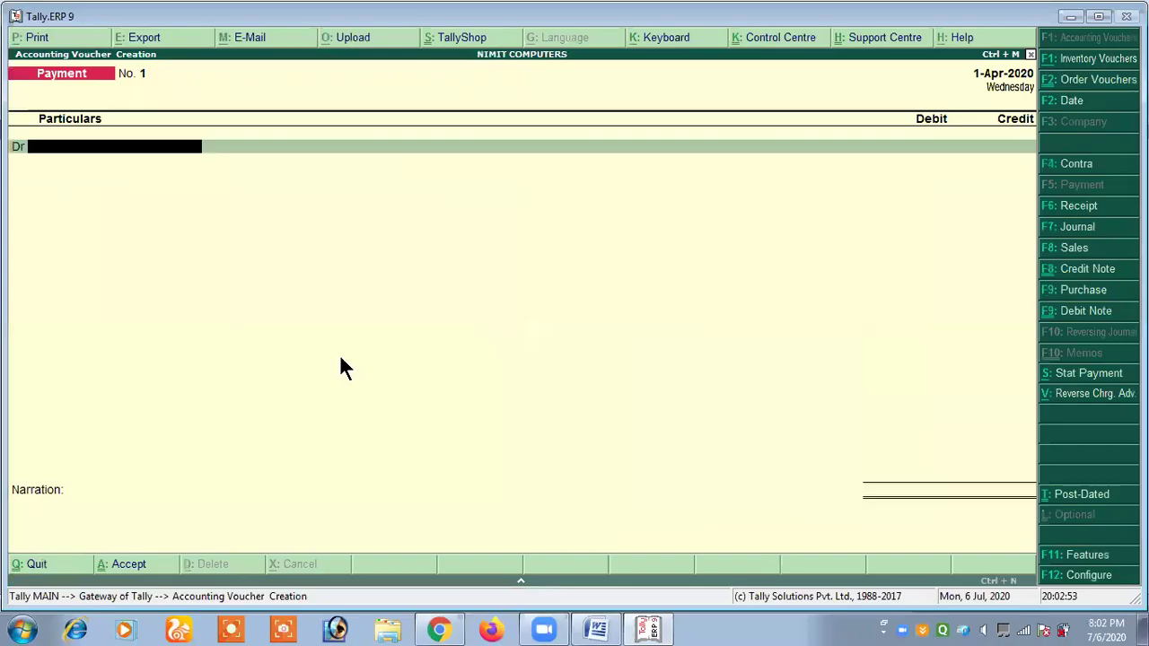
pyautogui.hotkey('ctrl', 'F9')
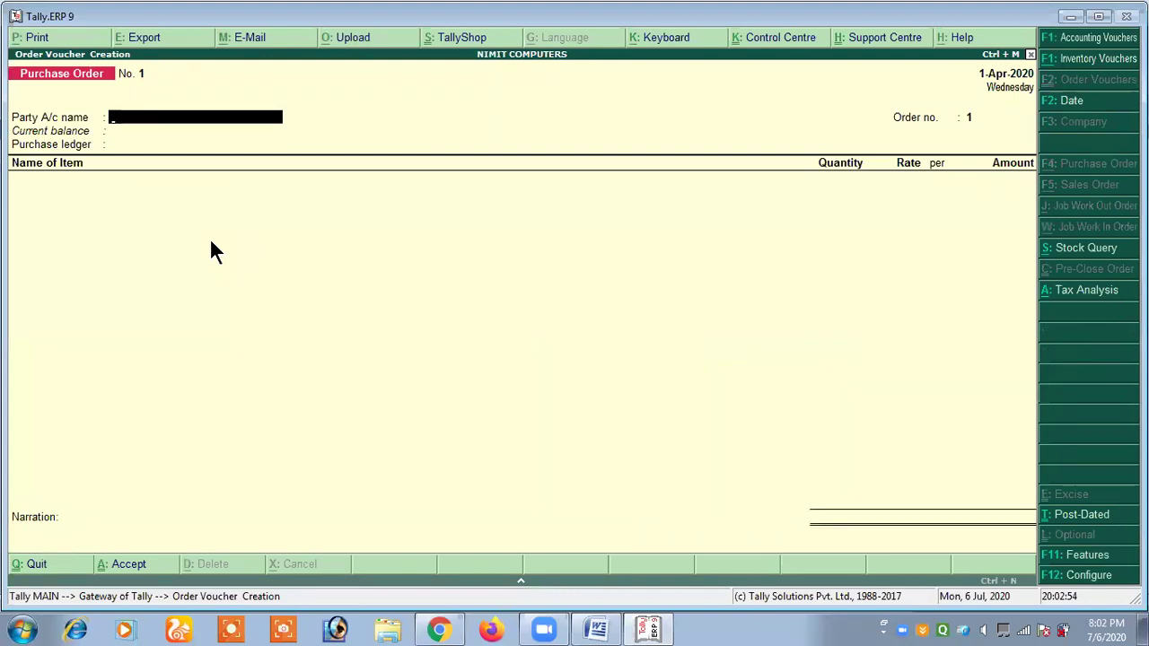
# Step: Check the order date in the Word notes and set the purchase order's voucher date to 2/5/2020 in Tally.ERP 9
pyautogui.press('F2')
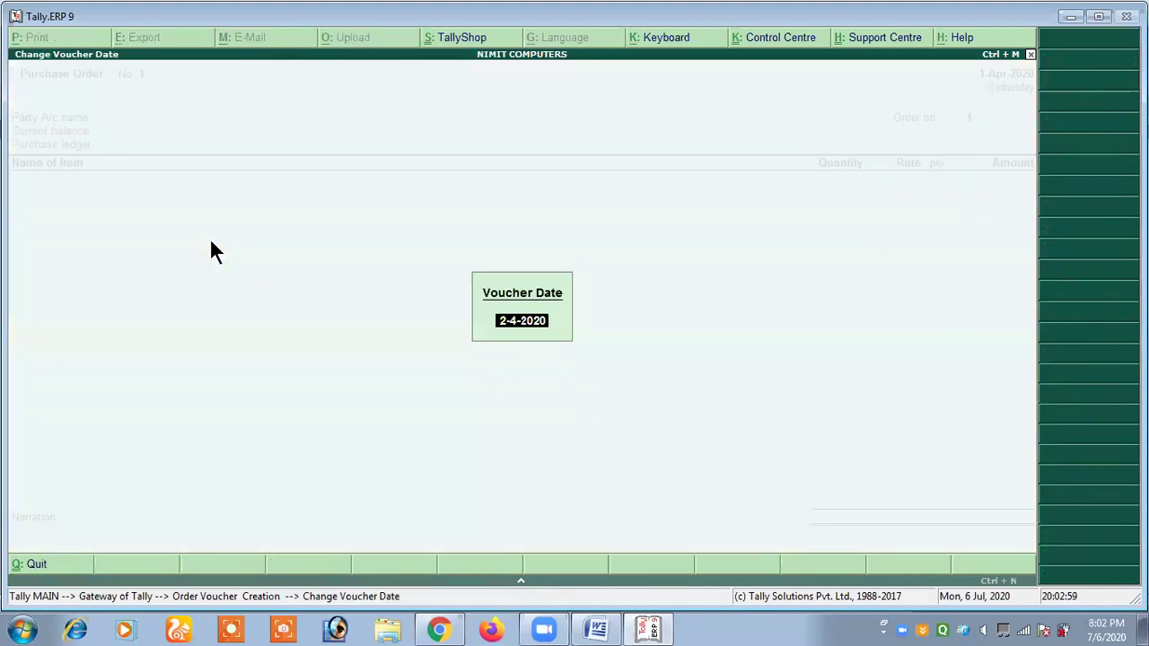
pyautogui.hotkey('alt', 'Tab')
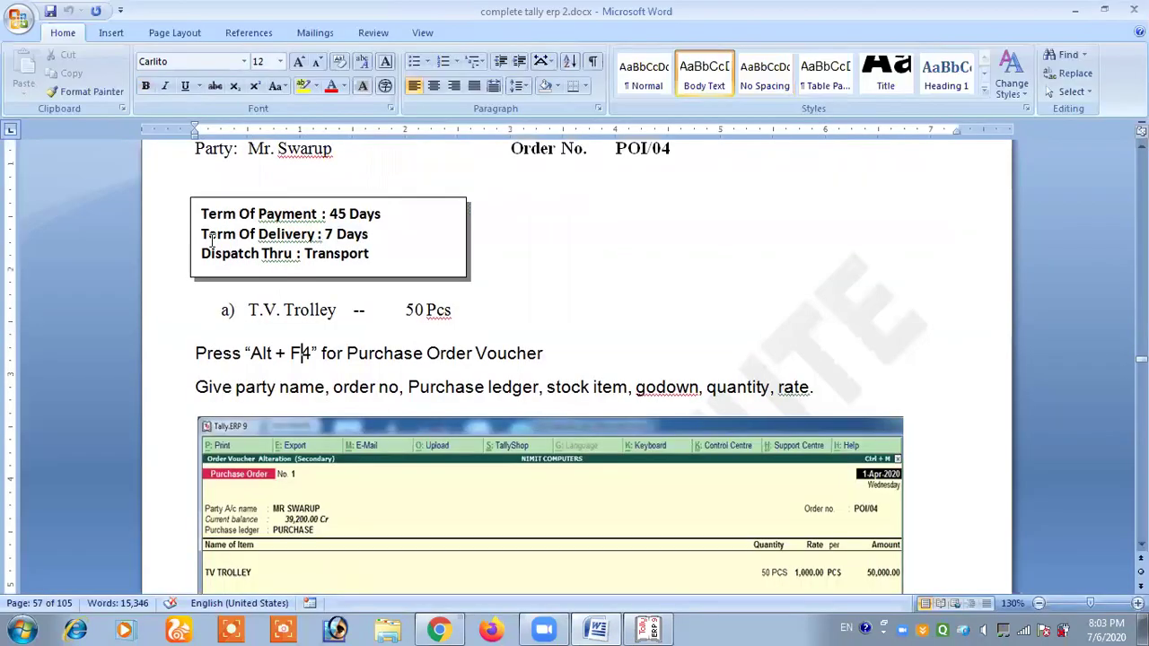
pyautogui.scroll(2, 212, 240)
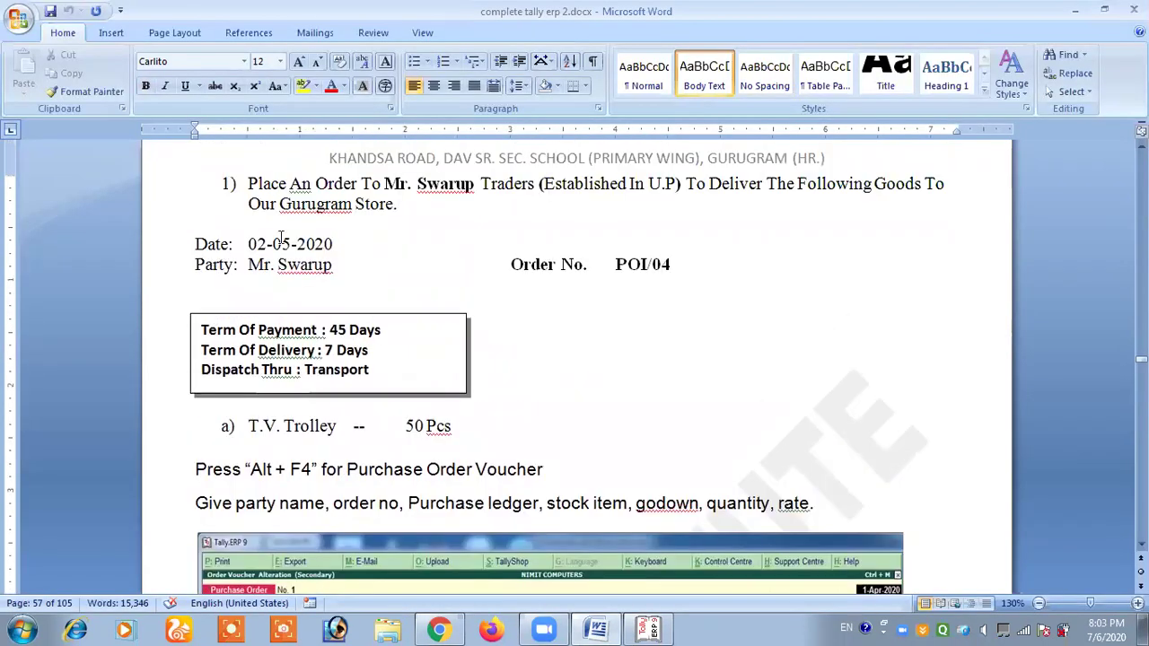
pyautogui.hotkey('alt', 'Tab')
pyautogui.write('2/5/2020')
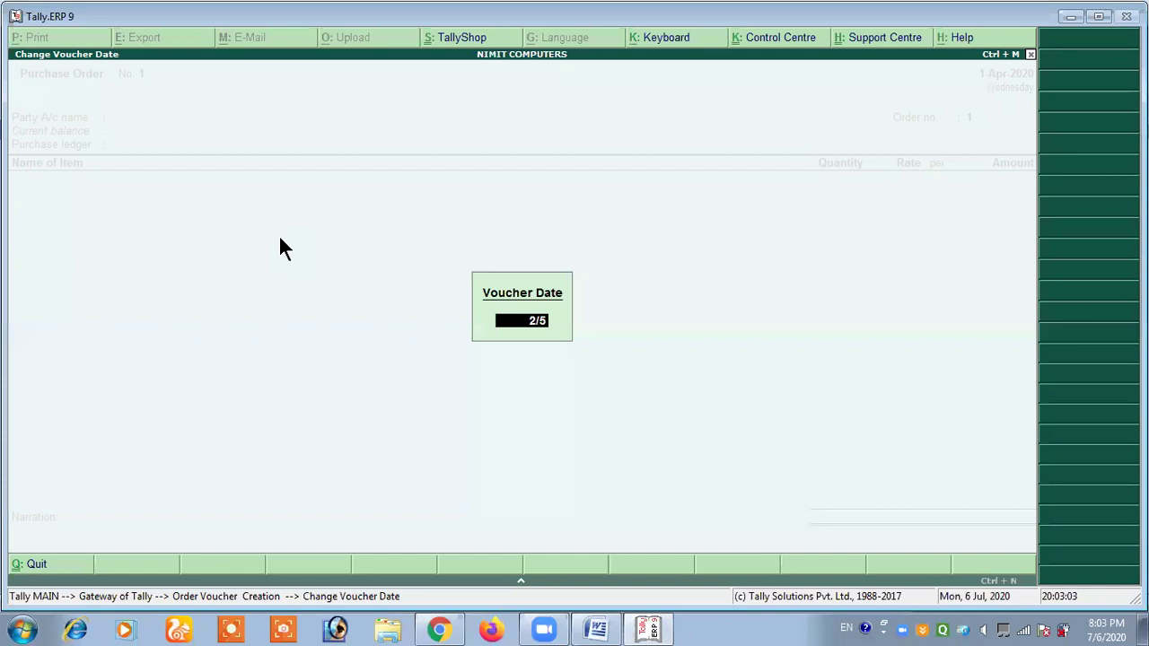
pyautogui.press('Return')
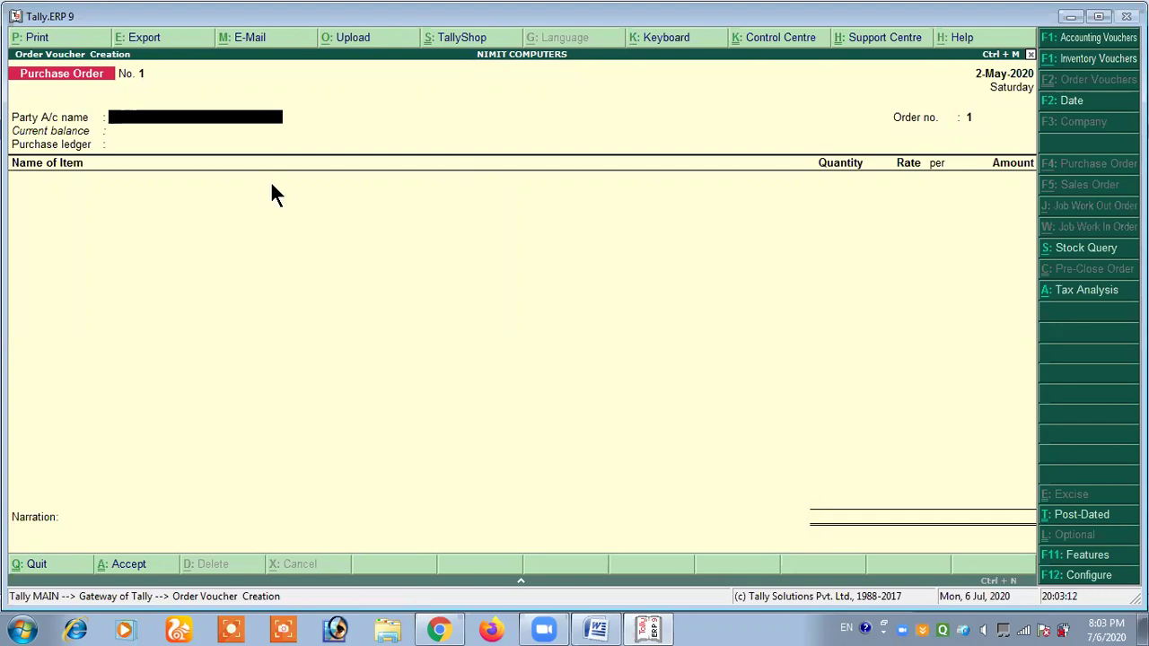
# Step: Create a supplier ledger named MR SWARUP TRADERS under Sundry Creditors from the party account field of the purchase order
pyautogui.hotkey('alt', 'c')
pyautogui.write('MR SWARUP')
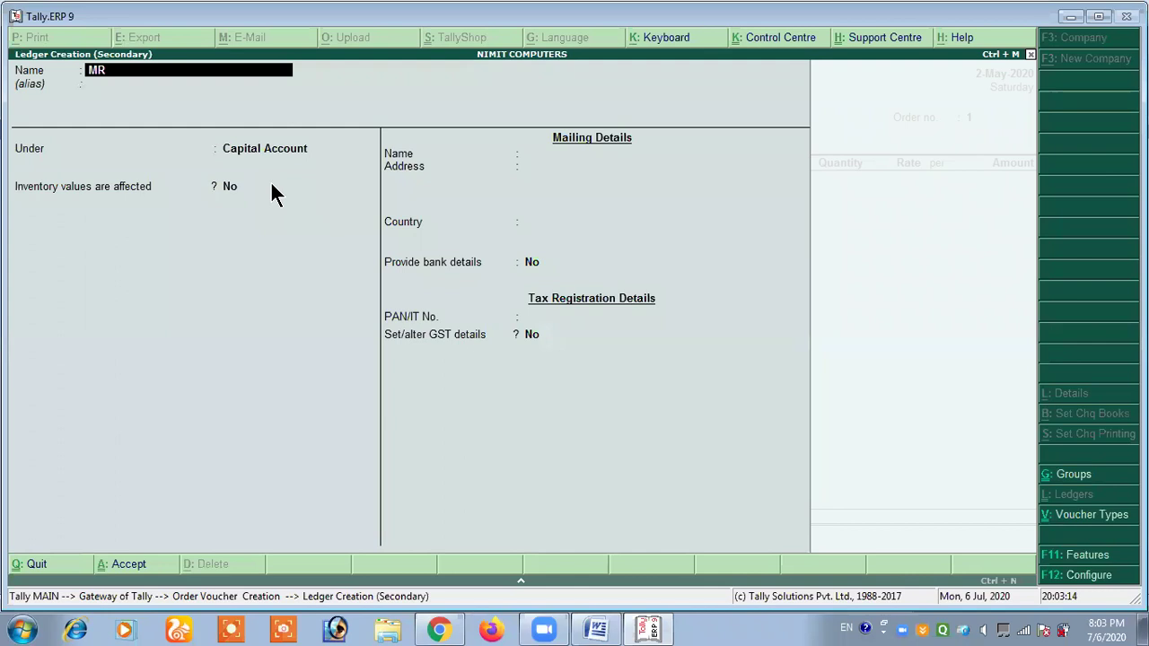
pyautogui.press('Return')
pyautogui.press('BackSpace')
pyautogui.write('MR S')
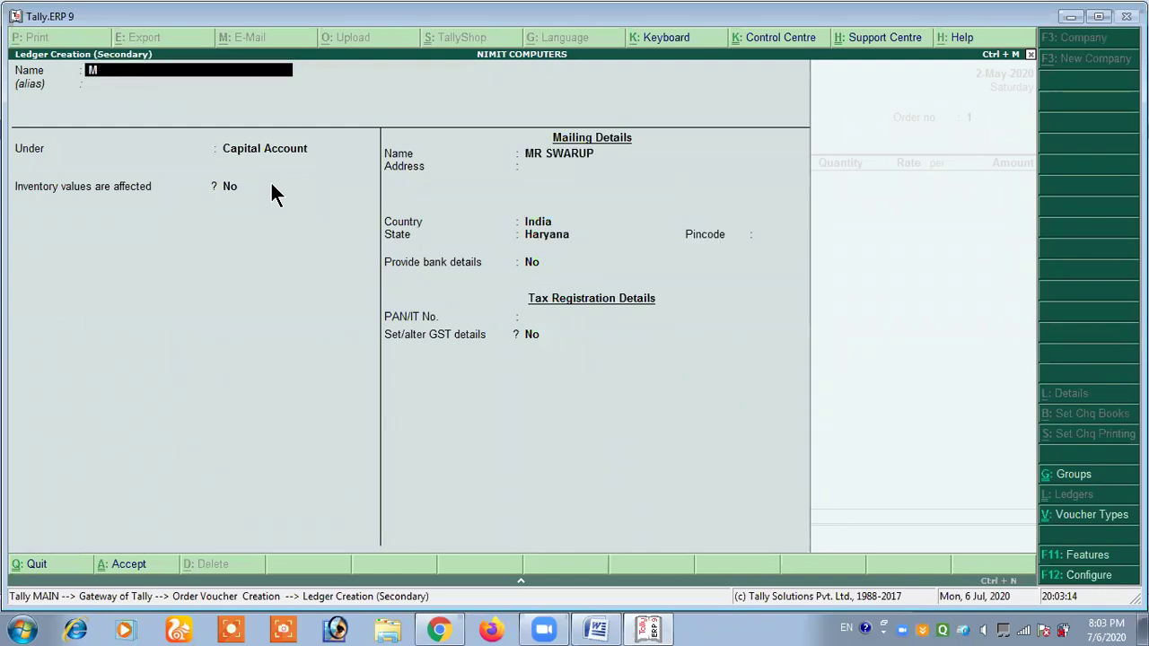
pyautogui.write('WARUP TRADERS')
pyautogui.press('Return')
pyautogui.press('Return')
pyautogui.write('SU')
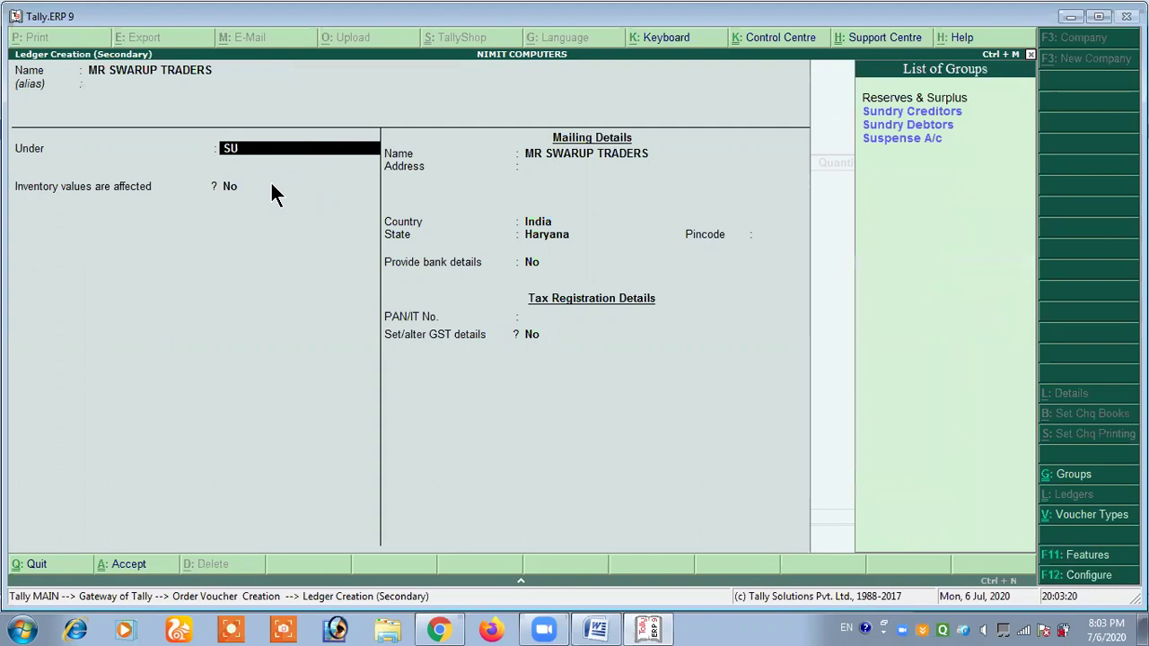
pyautogui.write('NDRY')
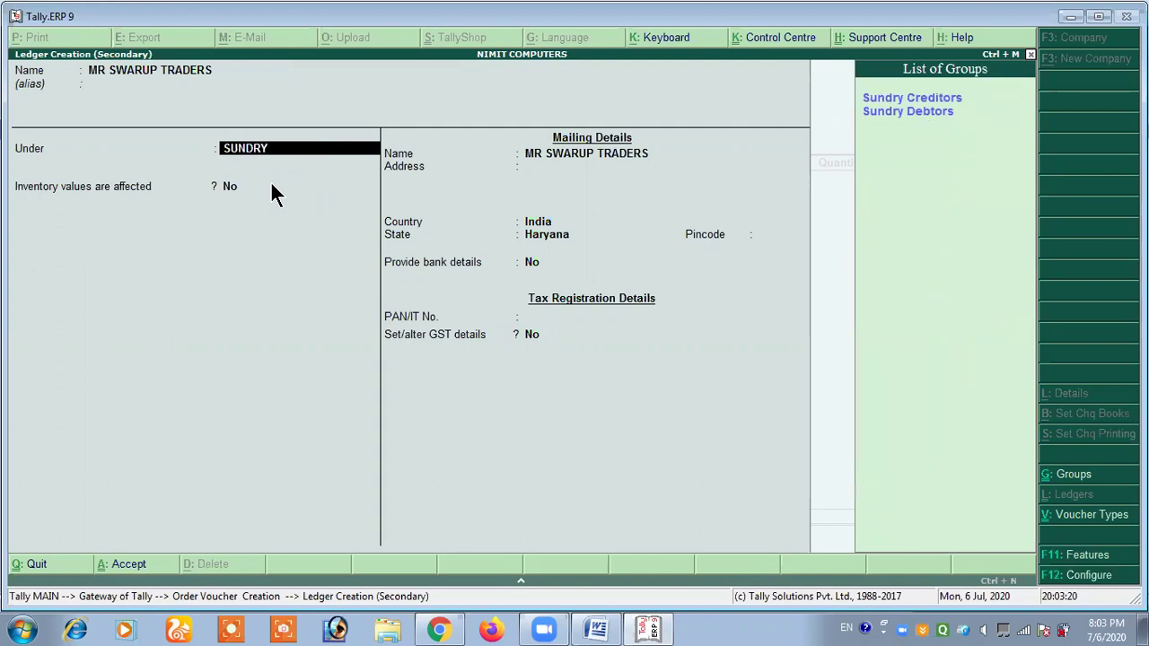
pyautogui.press('Return')
# Step: Keep the supplier ledger's bill-by-bill and mailing defaults and set its state to Uttar Pradesh
pyautogui.press('Return')
pyautogui.press('Return')
pyautogui.press('Return')
pyautogui.press('Return')
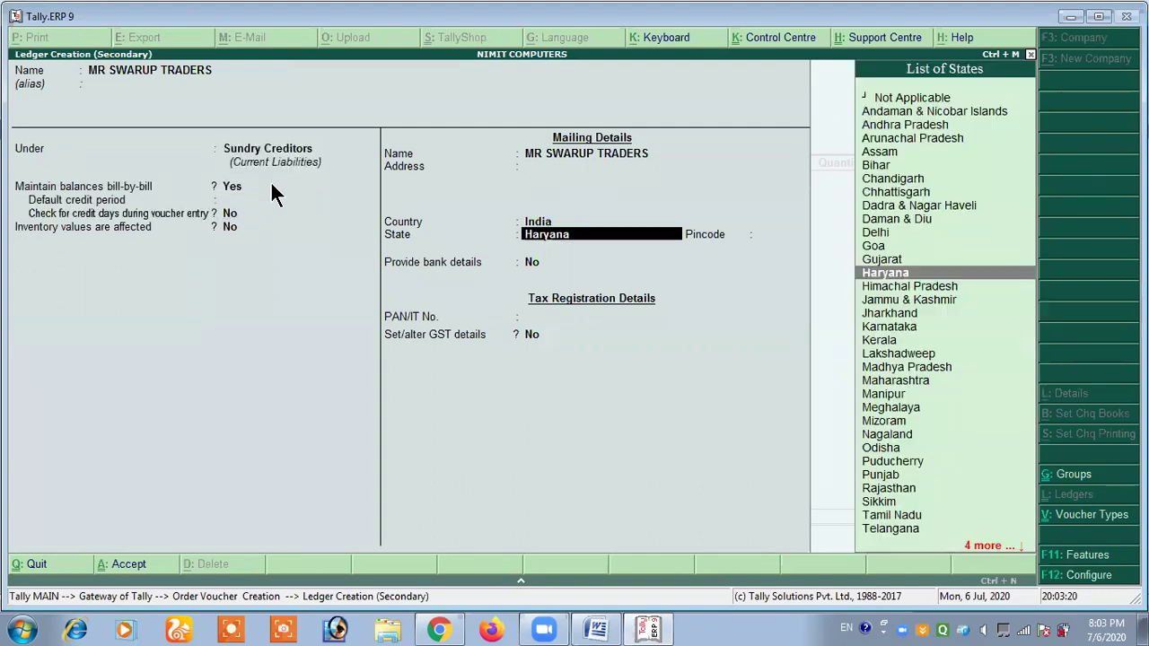
pyautogui.write('U')
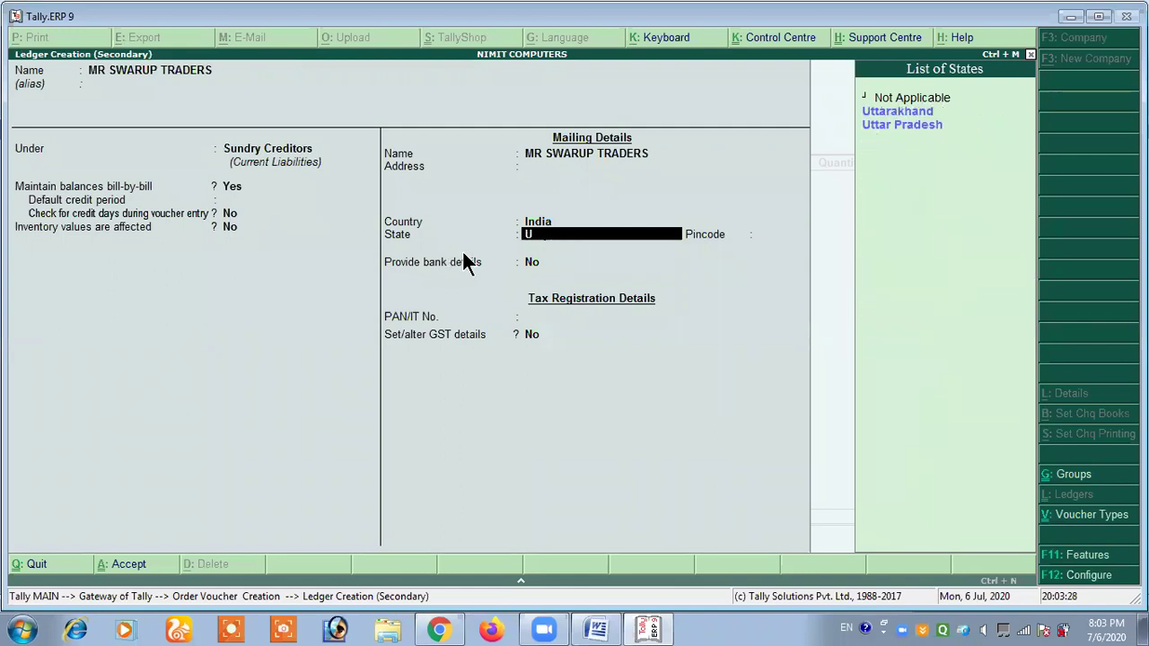
pyautogui.write('TTAR PRADESH')
pyautogui.press('Return')
pyautogui.press('Return')
pyautogui.press('Return')
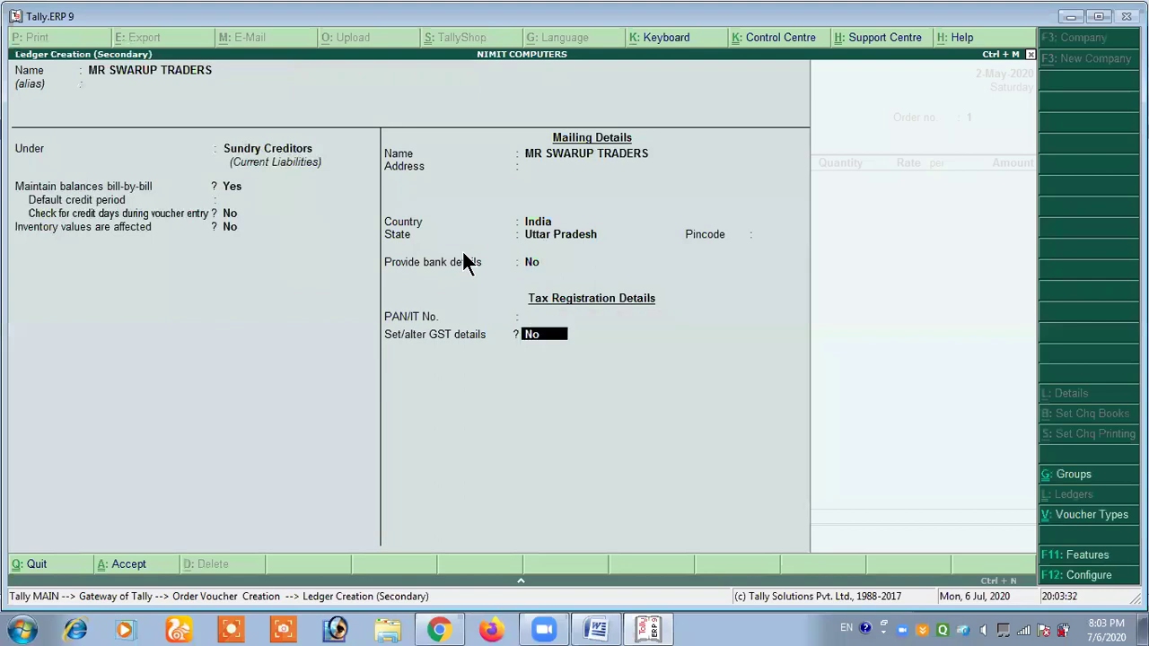
# Step: Enable GST details for the supplier with the Regular registration type, leave the GSTIN blank, and save the ledger
pyautogui.write('YES')
pyautogui.press('Return')
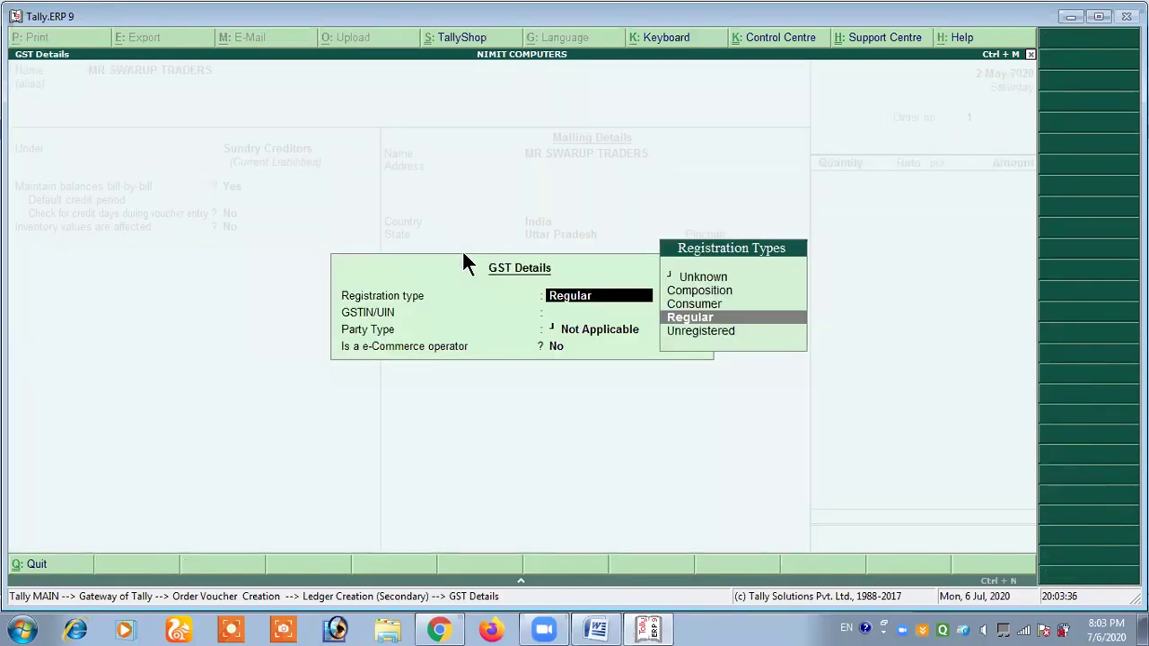
pyautogui.press('Return')
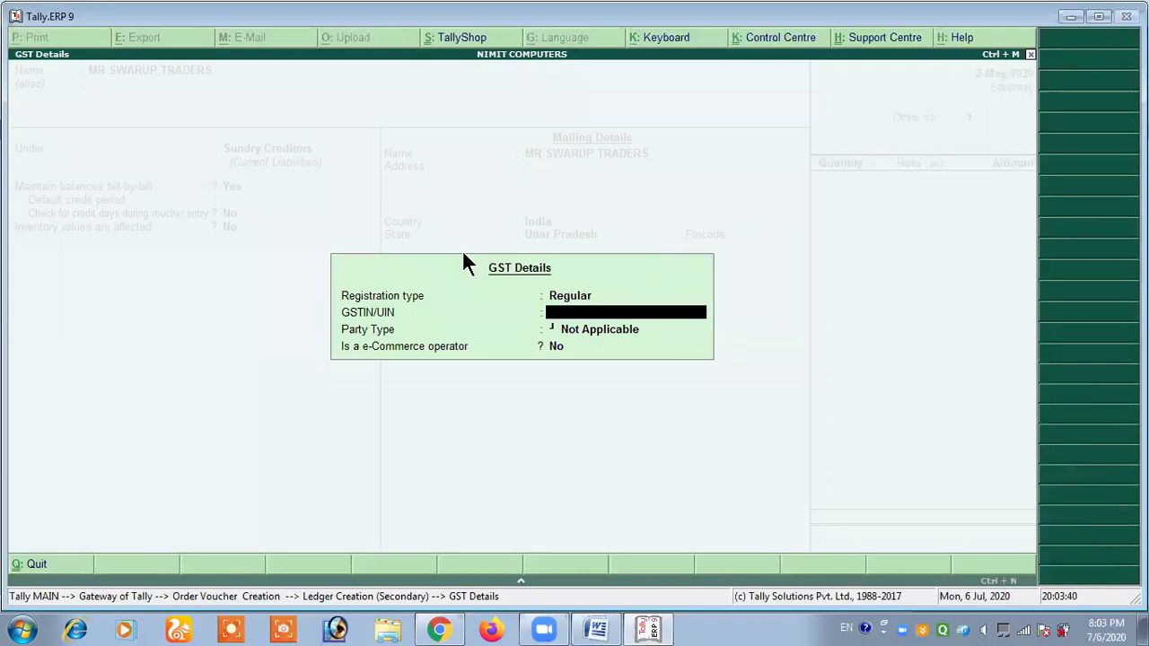
pyautogui.press('Return')
pyautogui.press('Return')
pyautogui.press('Return')
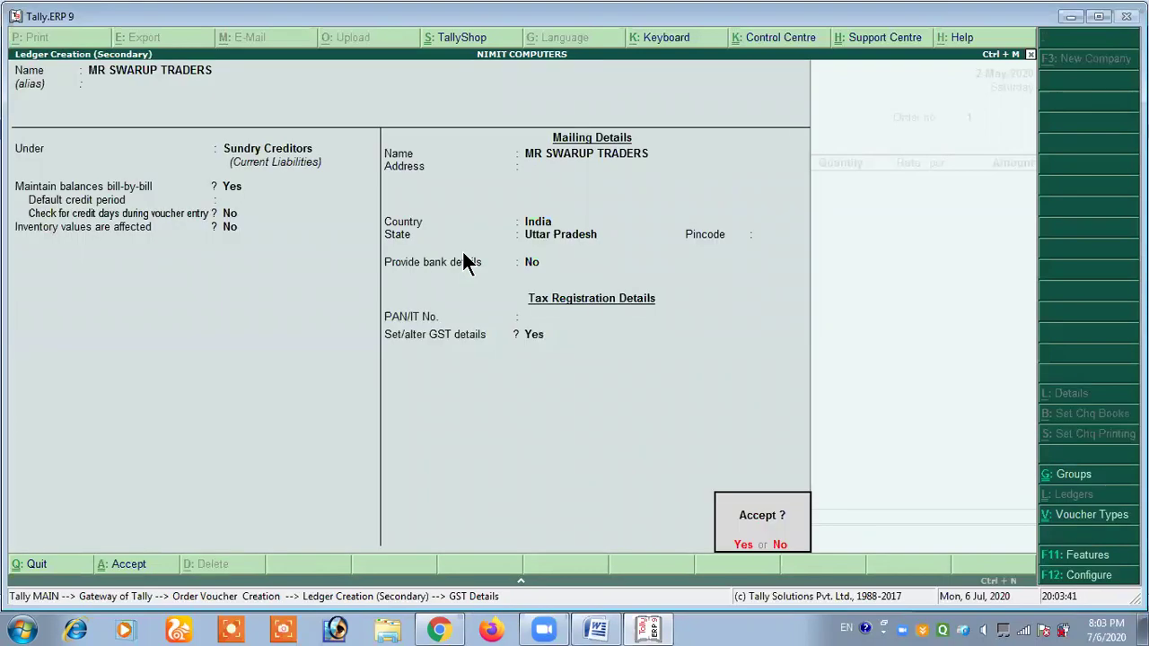
pyautogui.press('Return')
# Step: In the order's party details, enter payment terms 45 DAYS, other references 50 DAYS and terms of delivery 7 DAYS
pyautogui.press('Return')
pyautogui.press('Return')
pyautogui.press('Return')
pyautogui.press('Return')
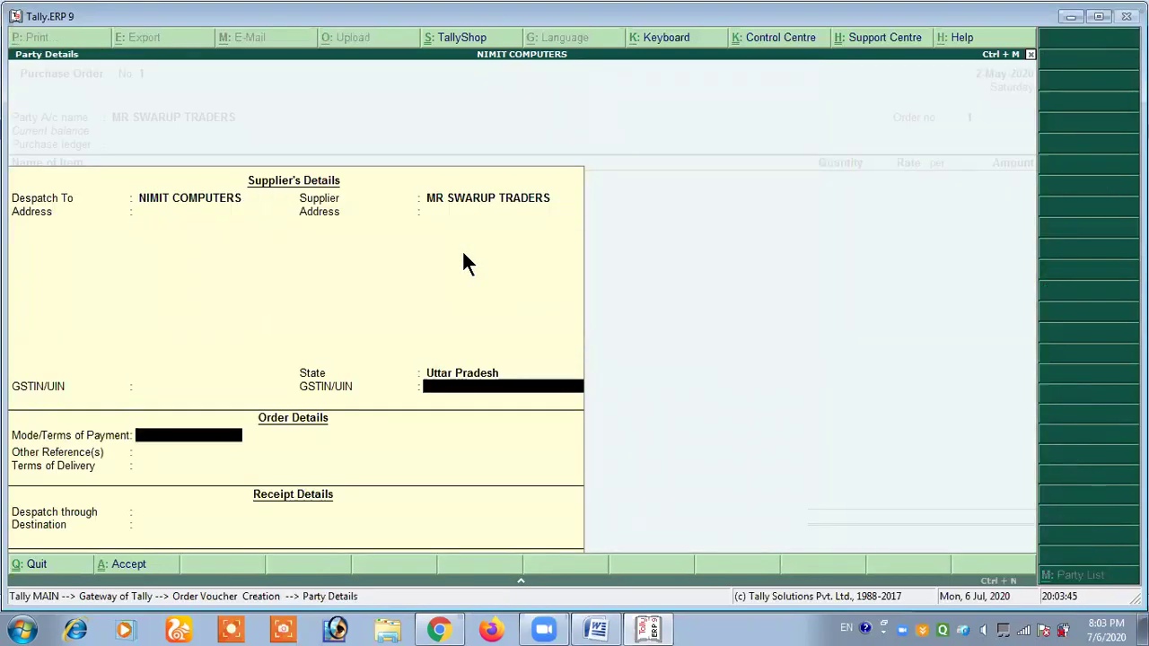
pyautogui.write('45')
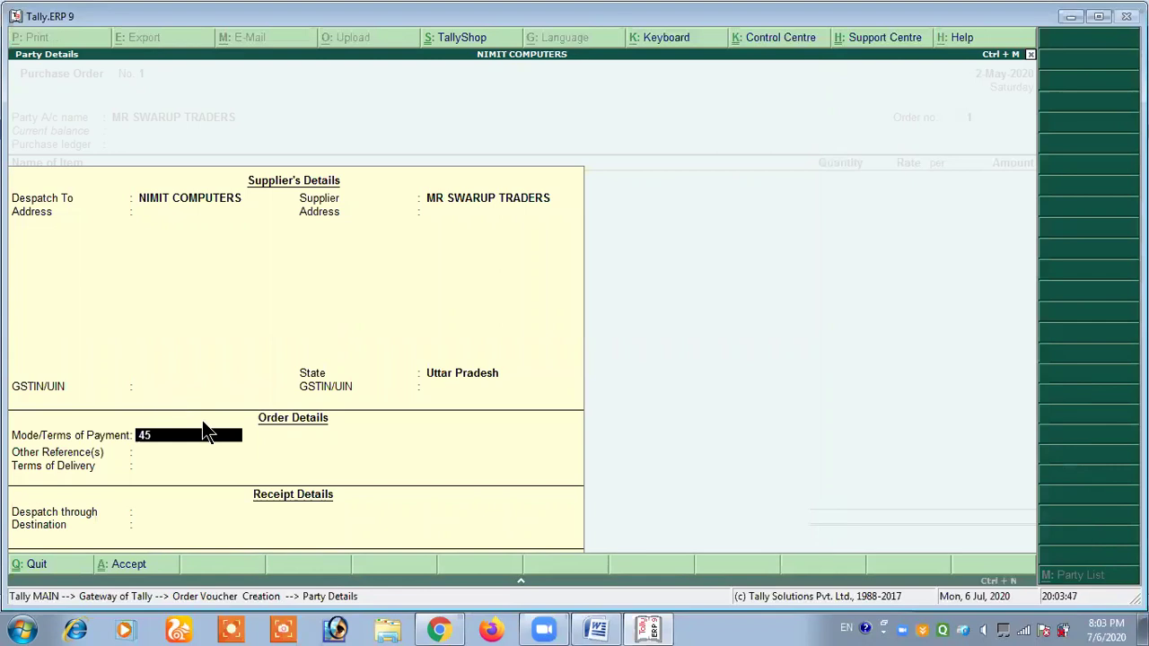
pyautogui.write(' DAYS')
pyautogui.press('Return')
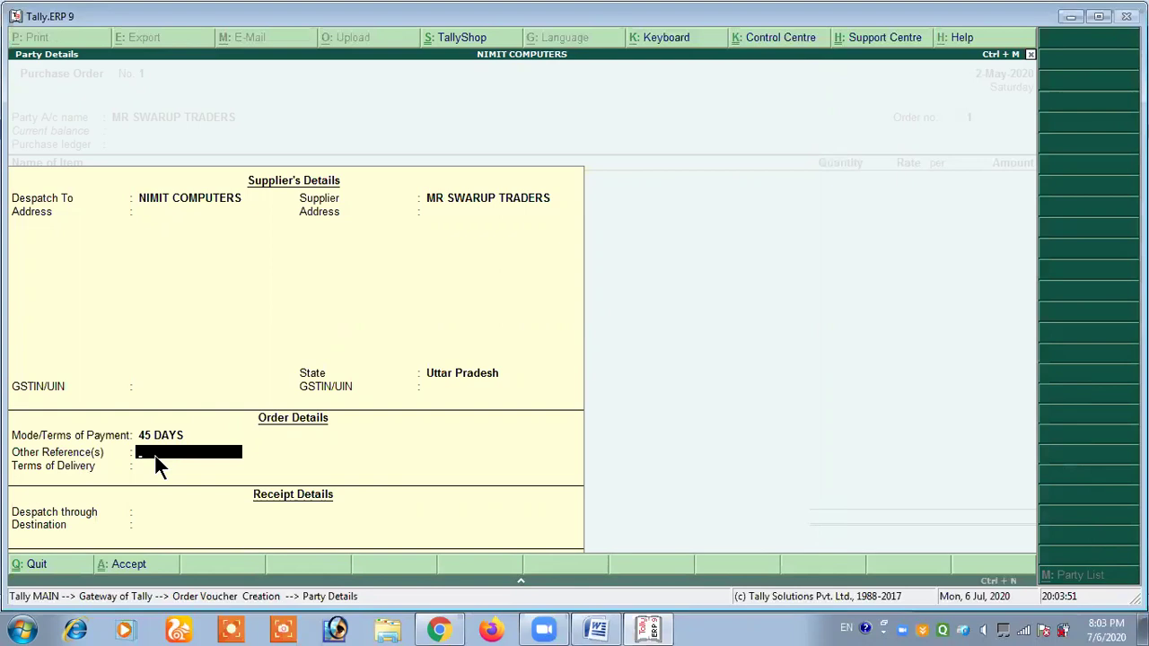
pyautogui.write('50 DAYS')
pyautogui.press('Return')
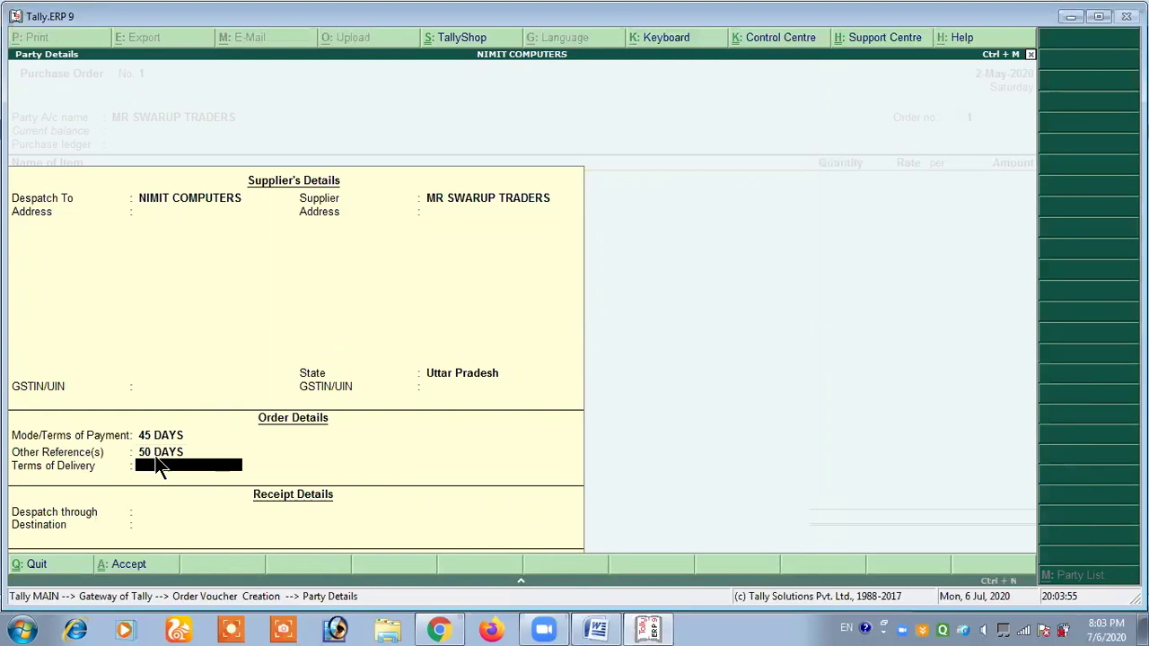
pyautogui.write('7 DAYS')
pyautogui.press('Return')
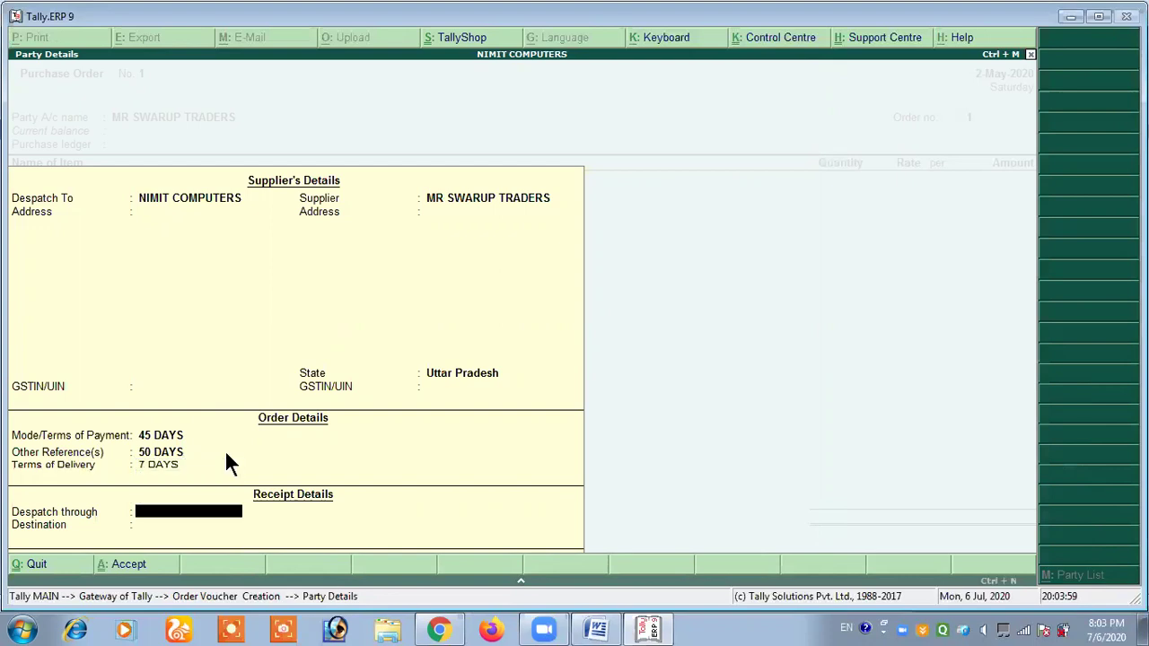
# Step: Fill in the receipt details with despatch through TRANSPORT and destination GURUGRAM
pyautogui.write('TRANSPORT')
pyautogui.press('Return')
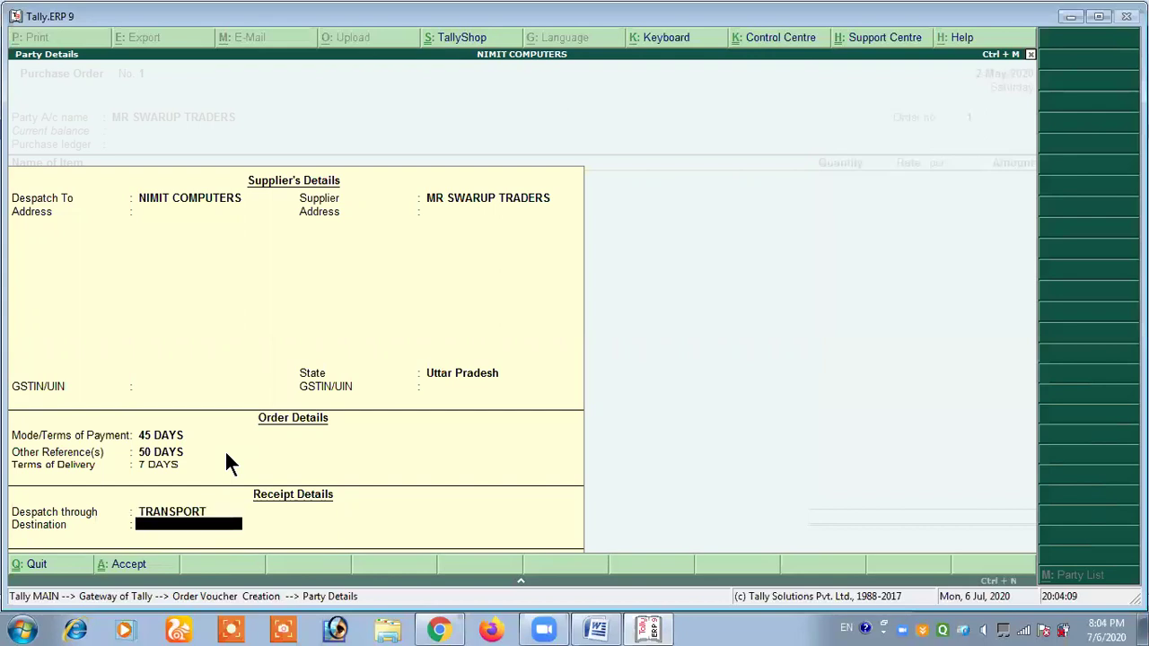
pyautogui.write('GURUGRAM')
pyautogui.press('Return')
# Step: Enter the order number on the purchase order voucher
pyautogui.write('POI')
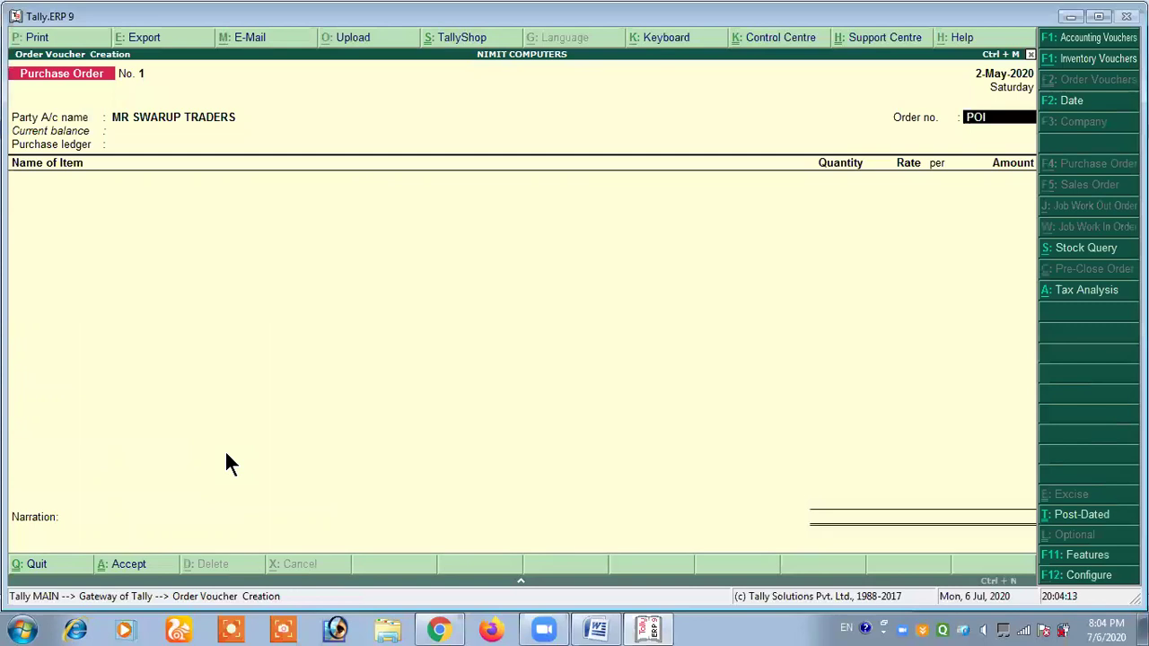
pyautogui.write('/04')
pyautogui.press('Return')
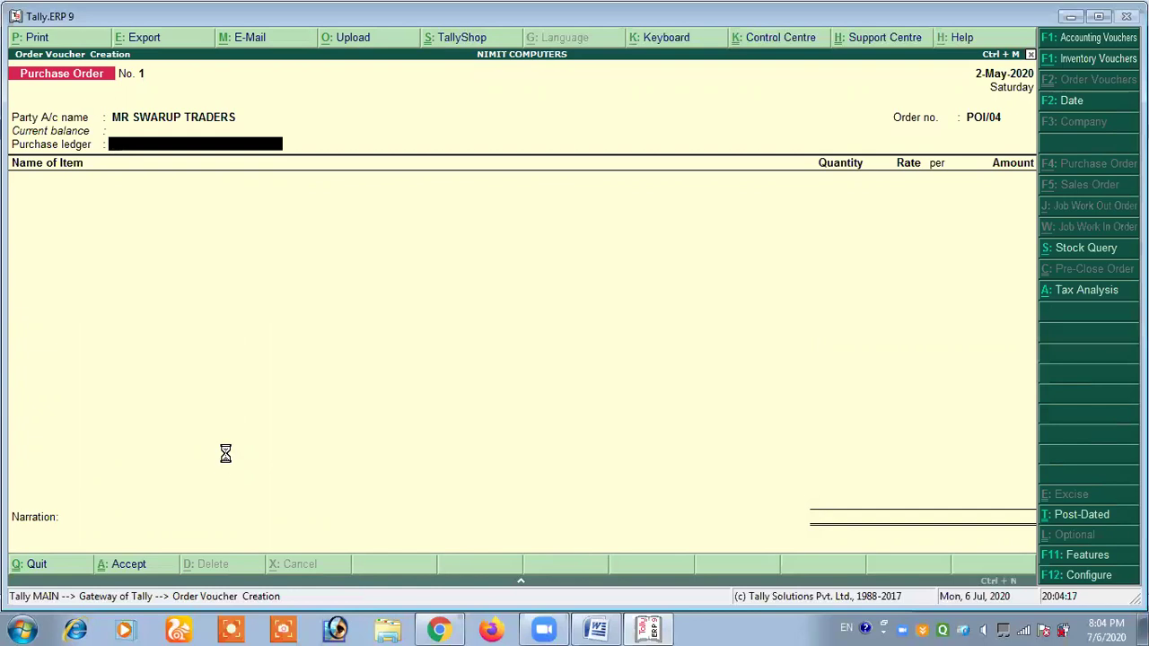
# Step: Create a purchase ledger named INTER PURCHASE under Purchase Accounts with inventory values affected
pyautogui.hotkey('alt', 'c')
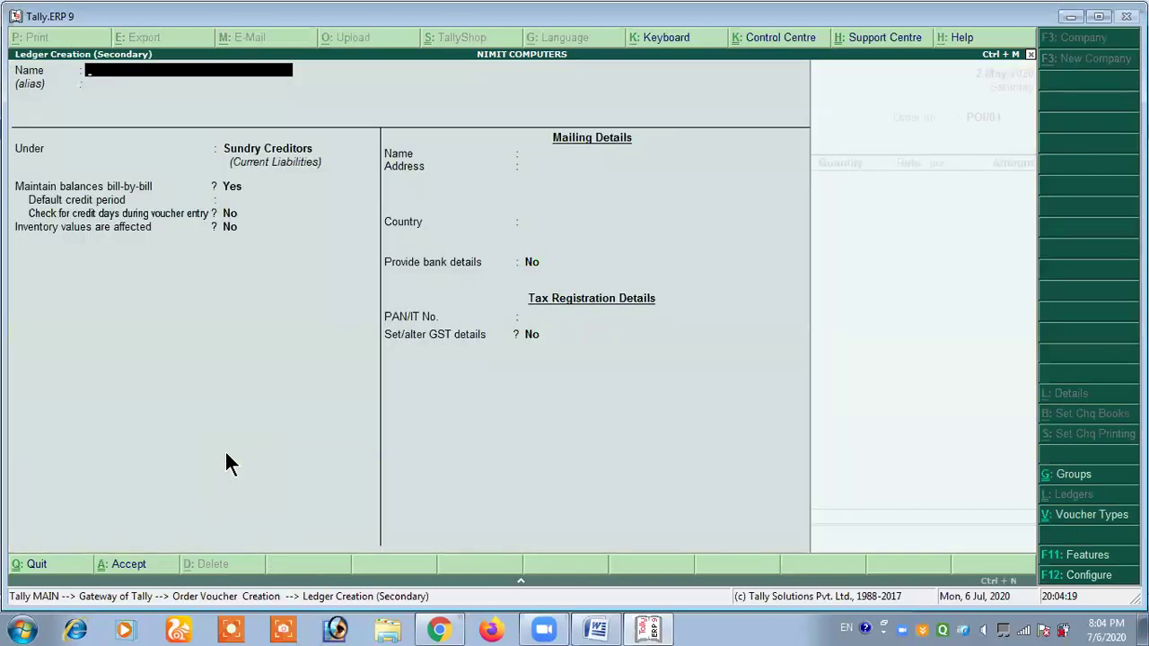
pyautogui.write('INTER PURCHASE')
pyautogui.press('Return')
pyautogui.write('PURCHAS')
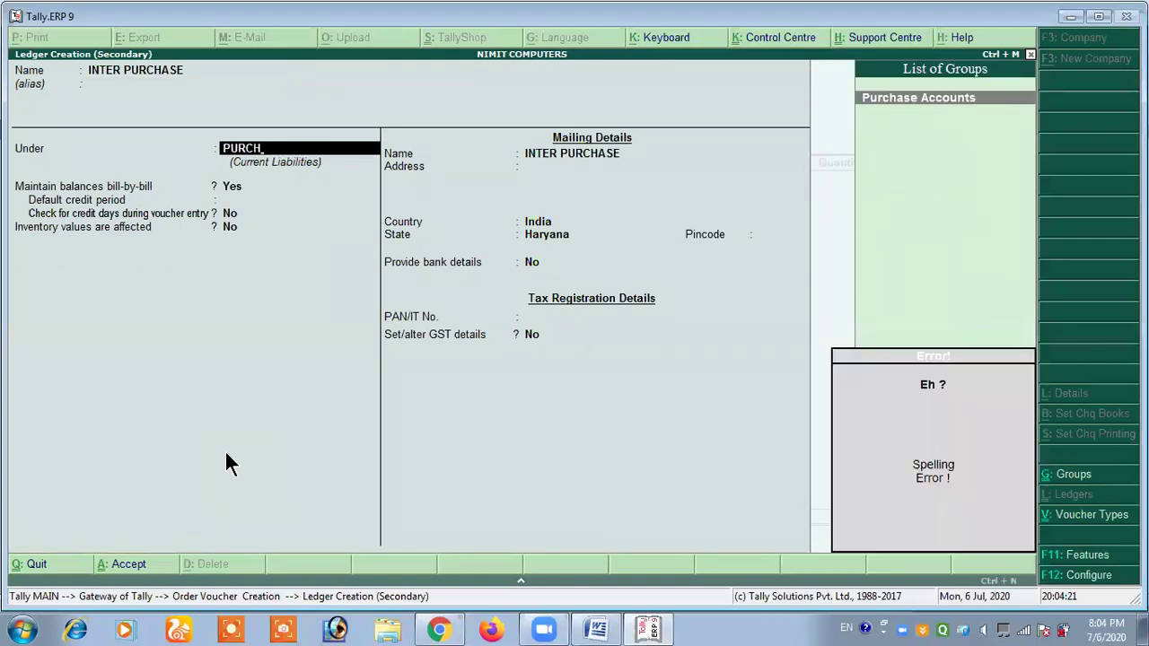
pyautogui.press('Return')
pyautogui.press('Return')
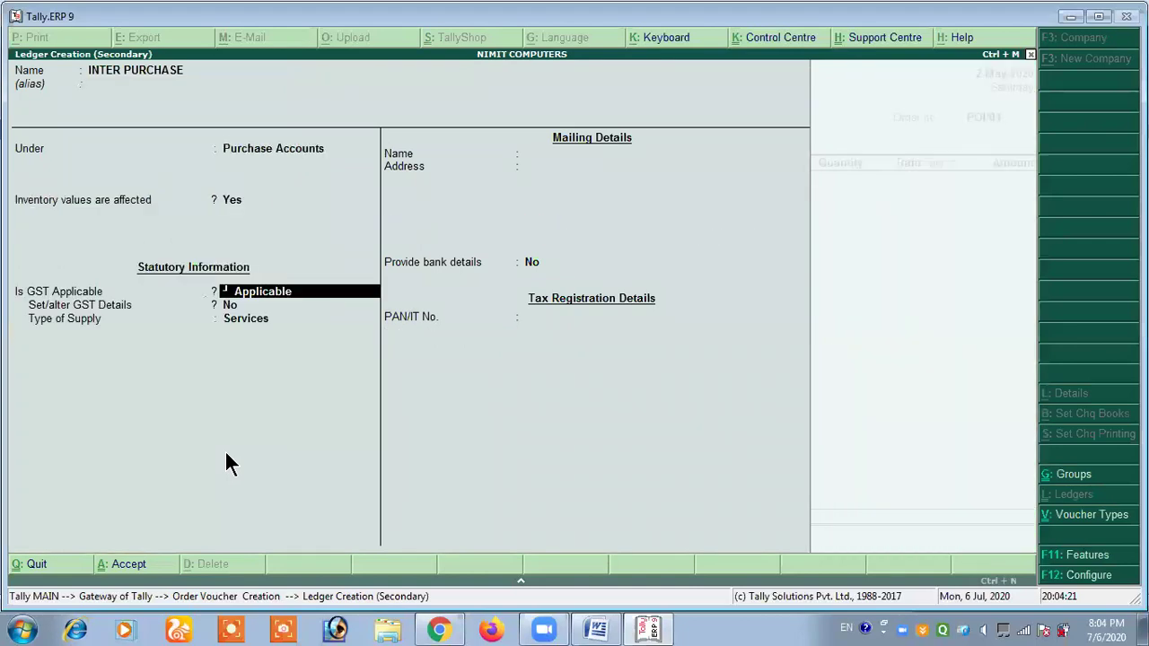
# Step: Keep GST applicable for the INTER PURCHASE ledger, set its type of supply to Goods, and save it
pyautogui.press('Return')
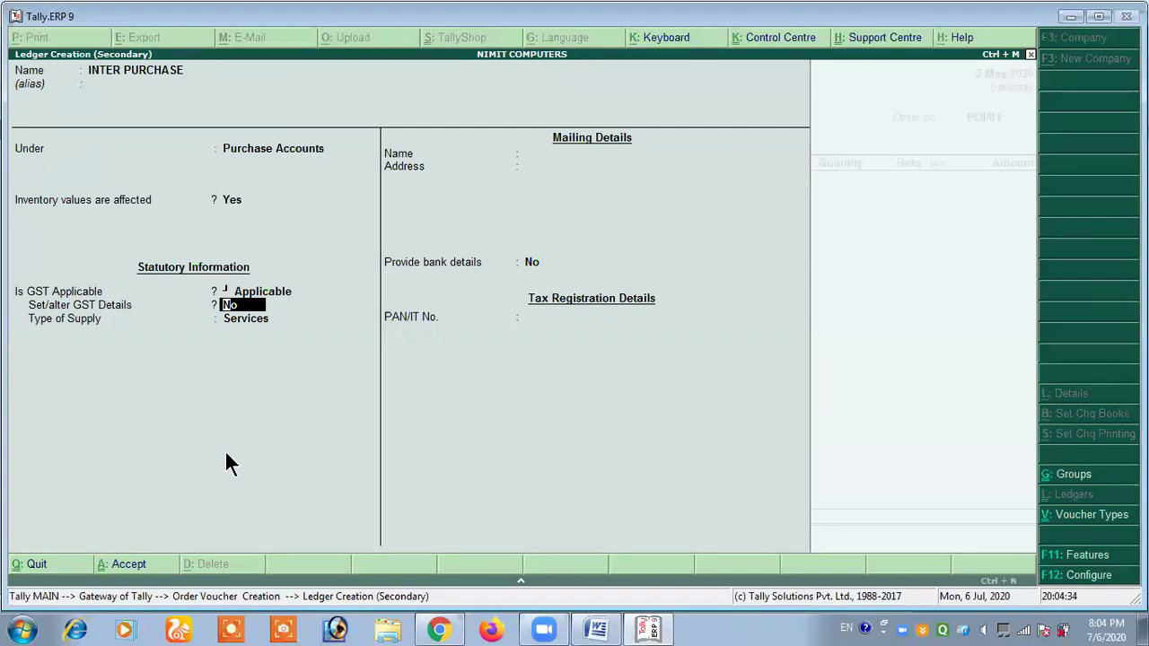
pyautogui.press('Return')
pyautogui.press('Up')
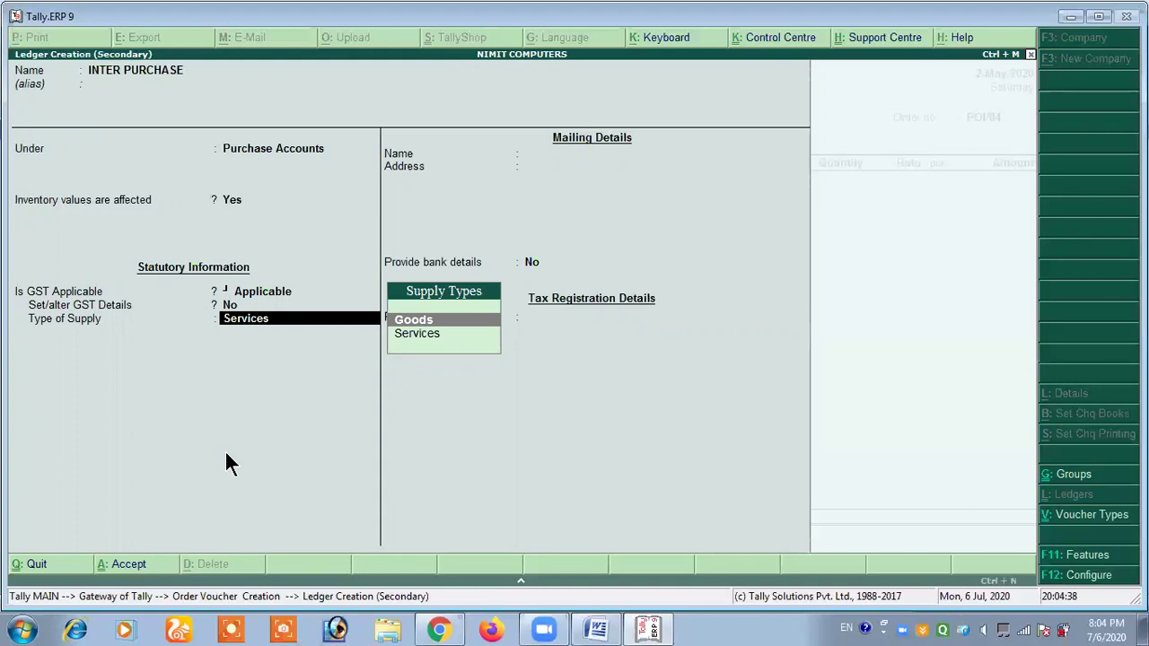
pyautogui.press('Return')
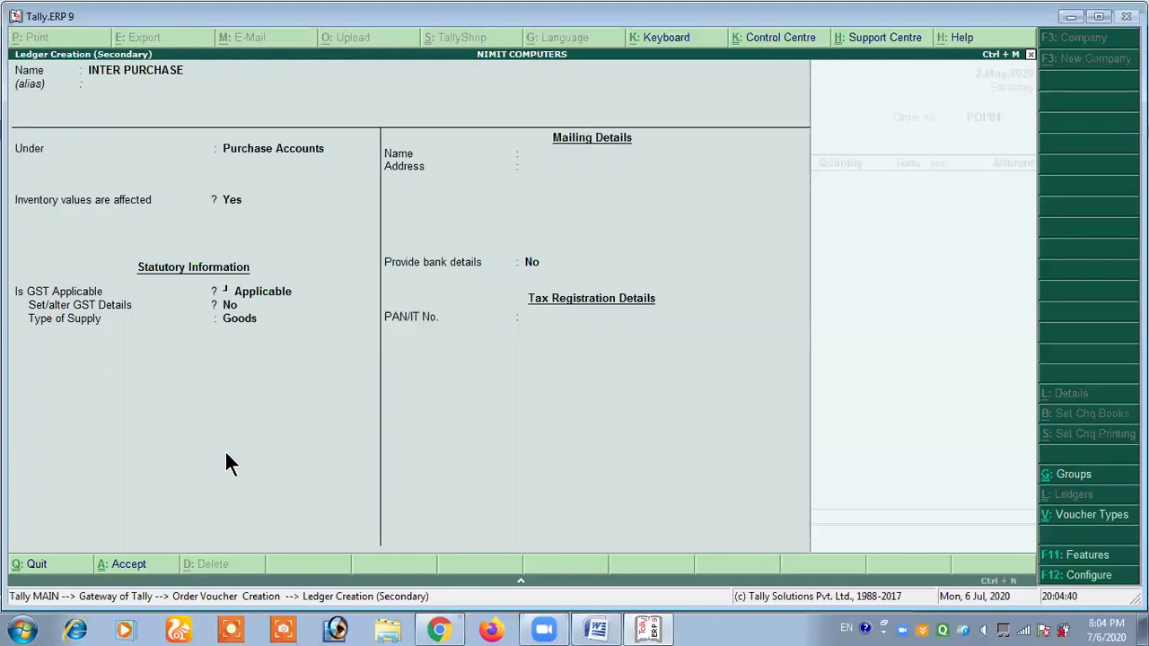
pyautogui.press('Return')
pyautogui.press('Return')
pyautogui.press('Return')
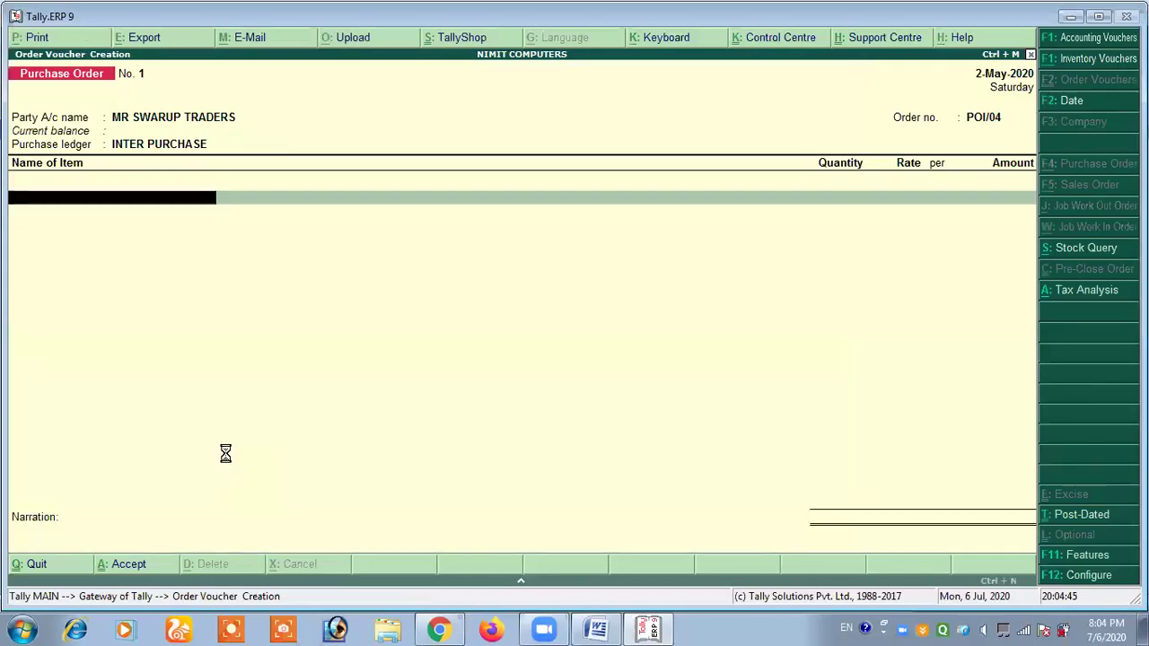
# Step: Start a new stock item named TV TROLLEY from the purchase order's item line
pyautogui.hotkey('alt', 'c')
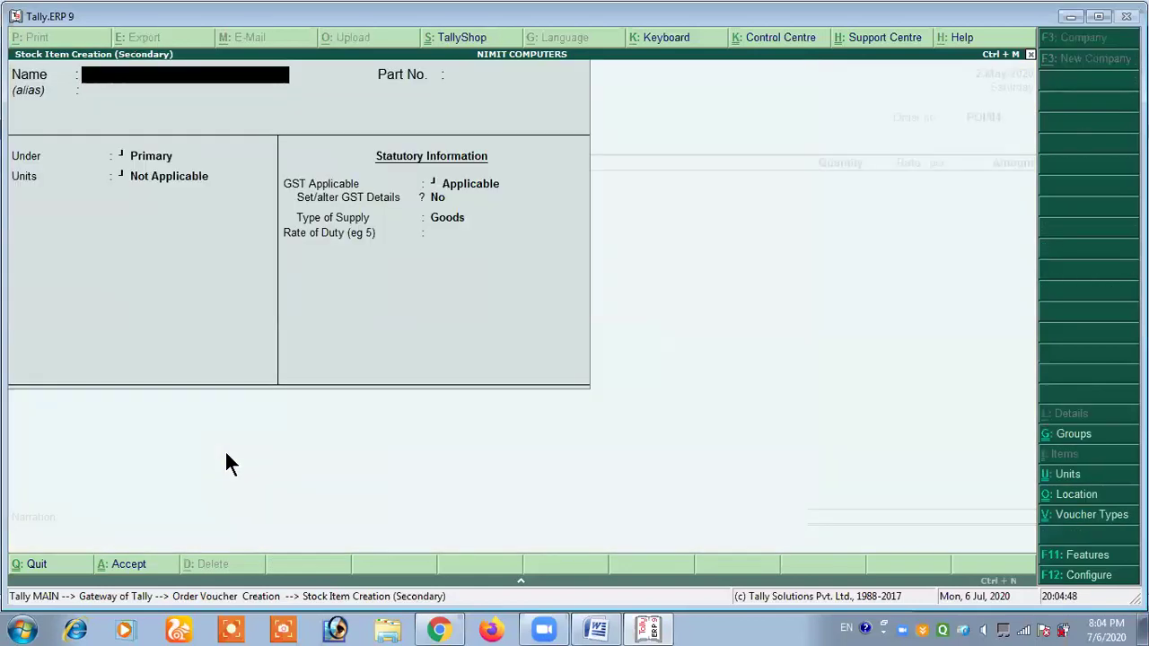
pyautogui.write('TV TROLLEY')
pyautogui.press('Return')
pyautogui.press('Return')
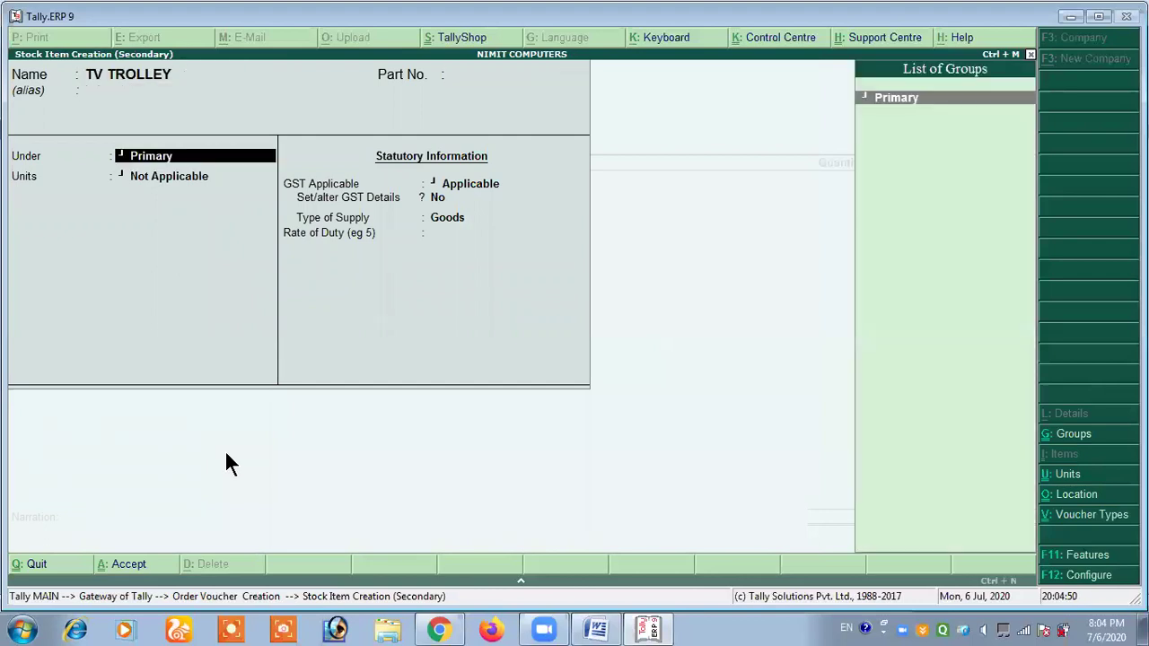
# Step: Create a stock group named FURNITURE under Primary and assign it to the TV TROLLEY item
pyautogui.hotkey('alt', 'c')
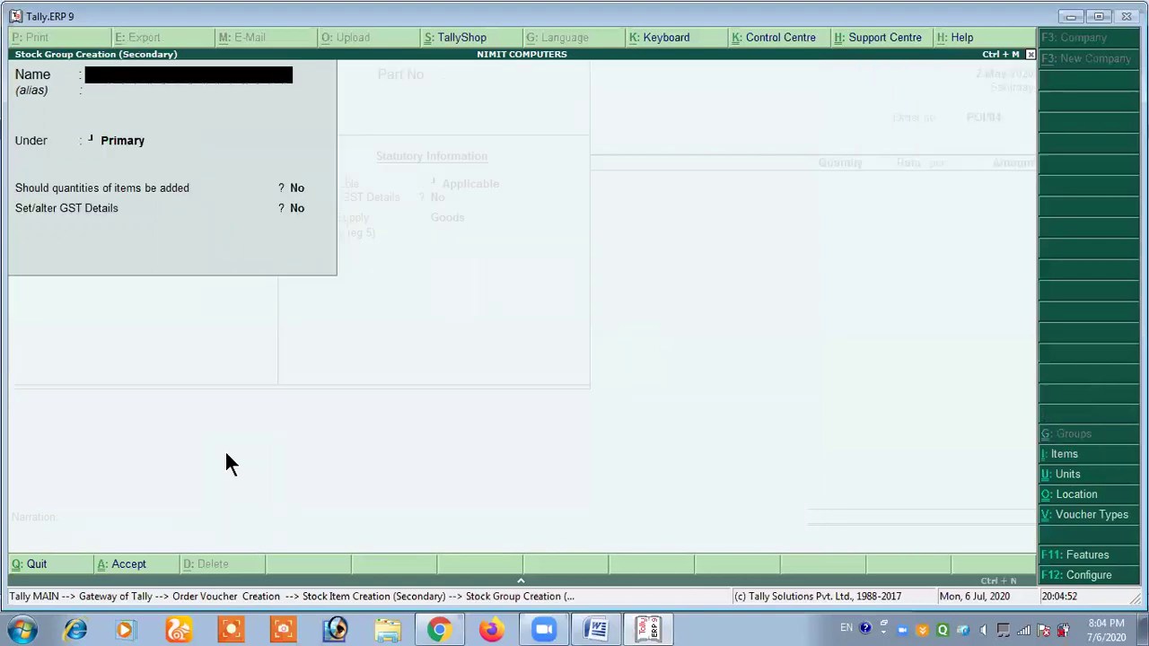
pyautogui.write('FURNITURE')
pyautogui.press('Return')
pyautogui.press('Return')
pyautogui.press('Return')
pyautogui.press('Return')
pyautogui.press('Return')
pyautogui.press('Return')
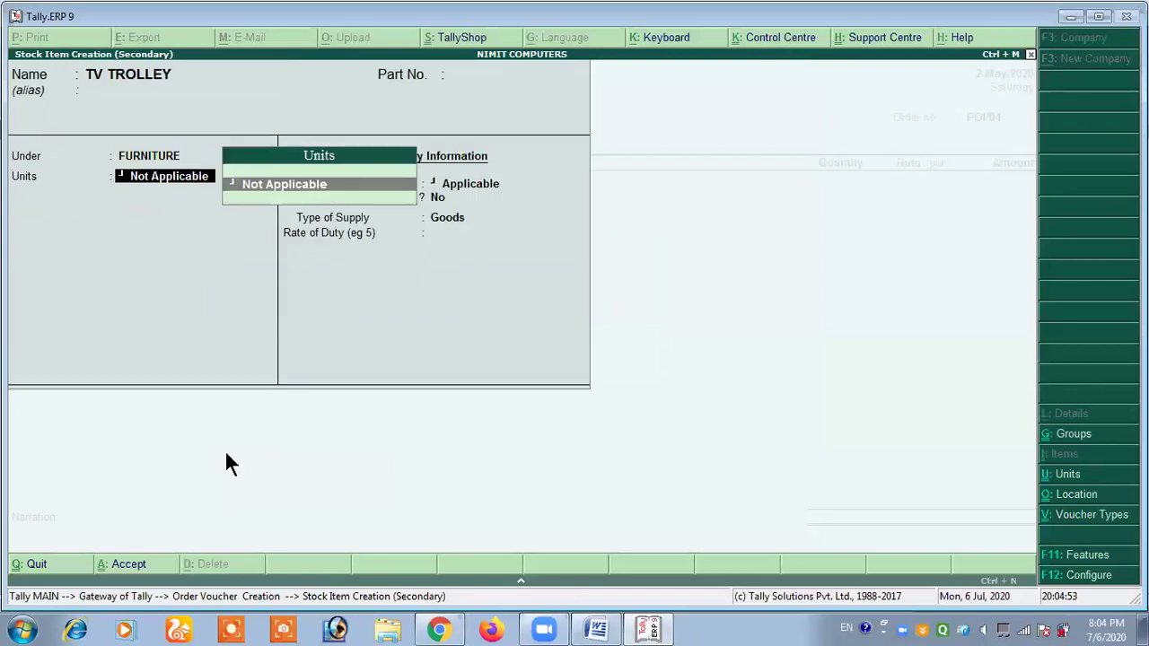
# Step: Create a simple unit with symbol PCS, formal name PIECES and 0 decimal places for the stock item
pyautogui.hotkey('alt', 'c')
pyautogui.write('PCS')
pyautogui.press('Return')
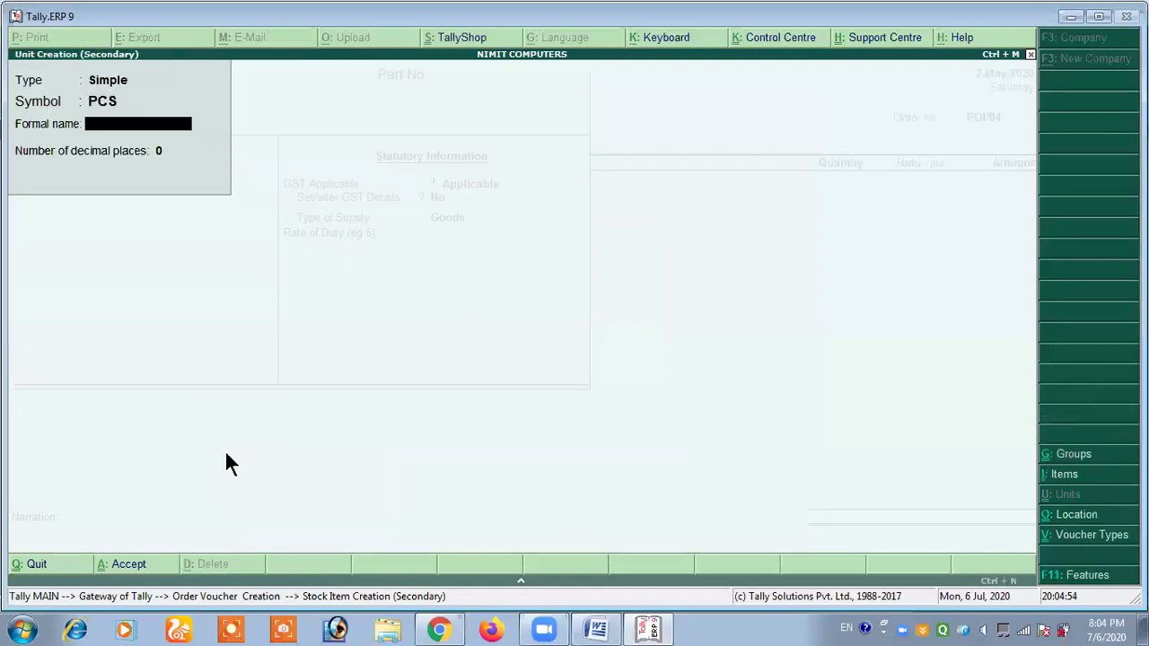
pyautogui.write('PIECES')
pyautogui.press('Return')
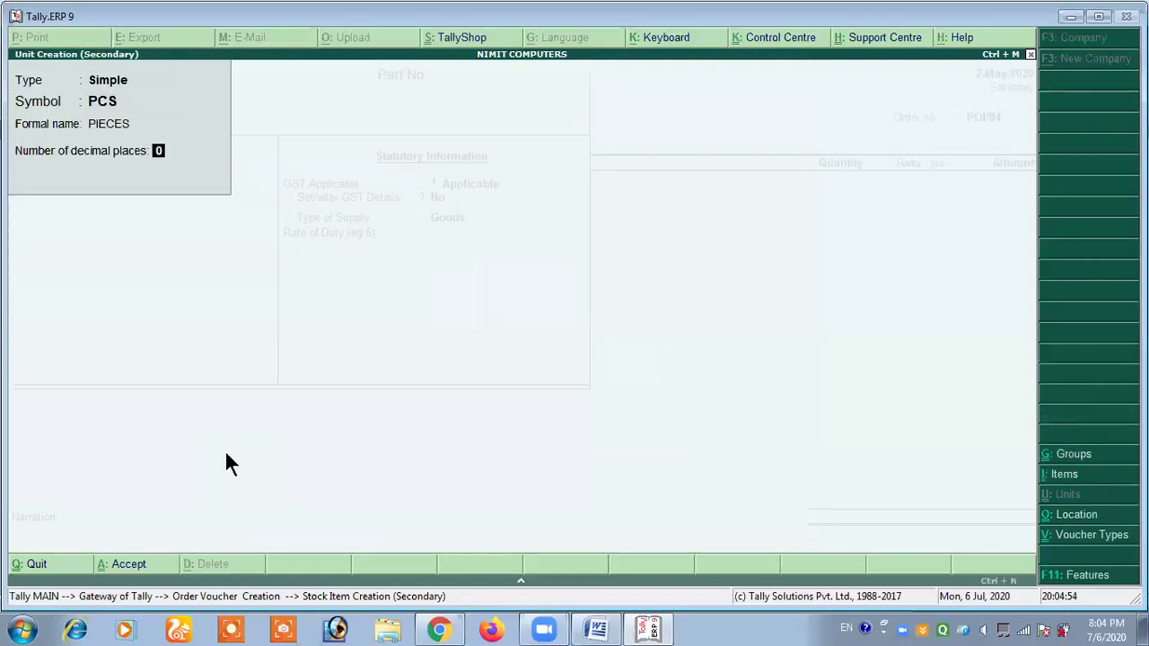
pyautogui.press('Return')
pyautogui.press('Return')
# Step: Enable GST details for the stock item and enter TV TROLLEY as the HSN/SAC description
pyautogui.press('Return')
pyautogui.press('Return')
pyautogui.press('Return')
pyautogui.press('Return')
pyautogui.press('y')
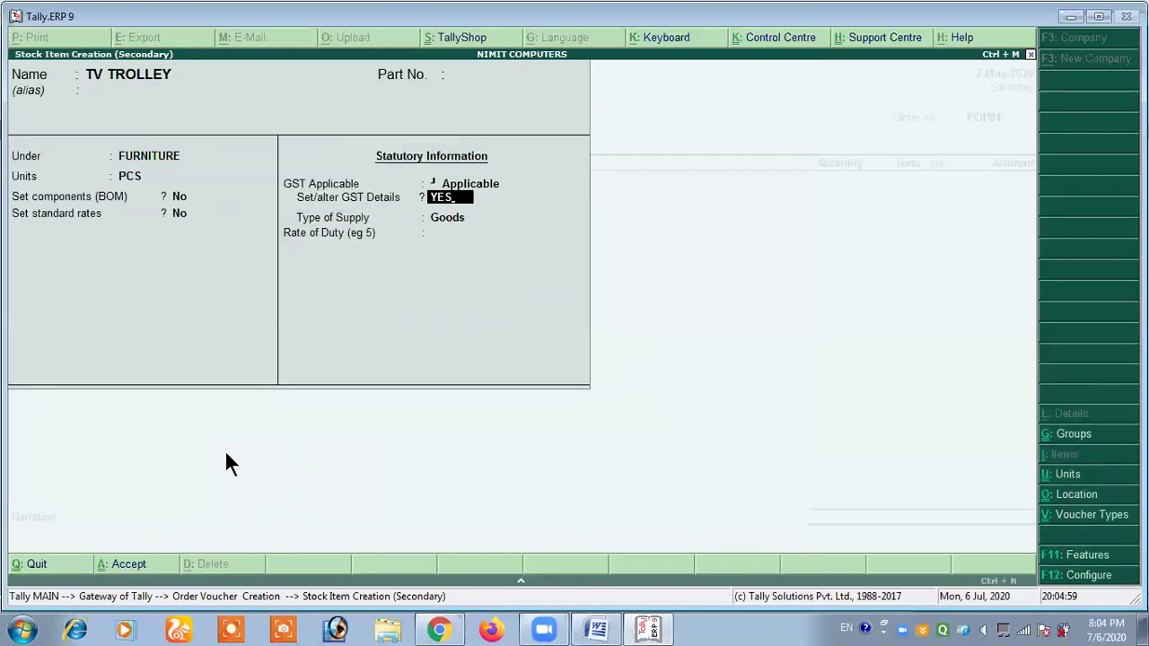
pyautogui.press('Return')
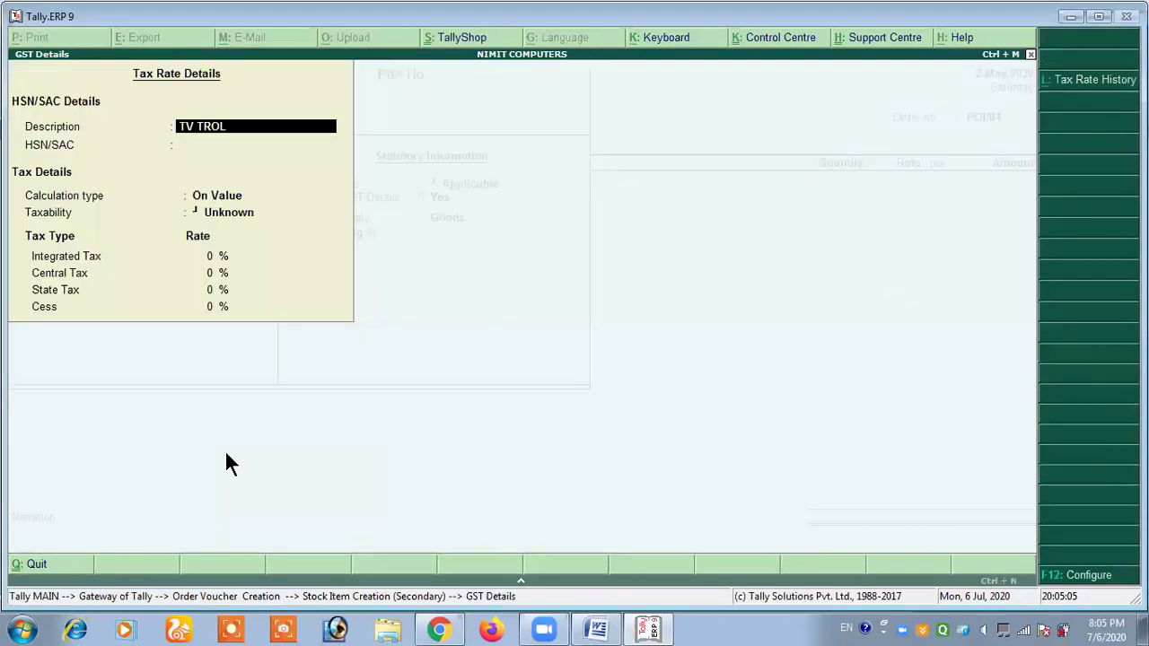
pyautogui.press('Return')
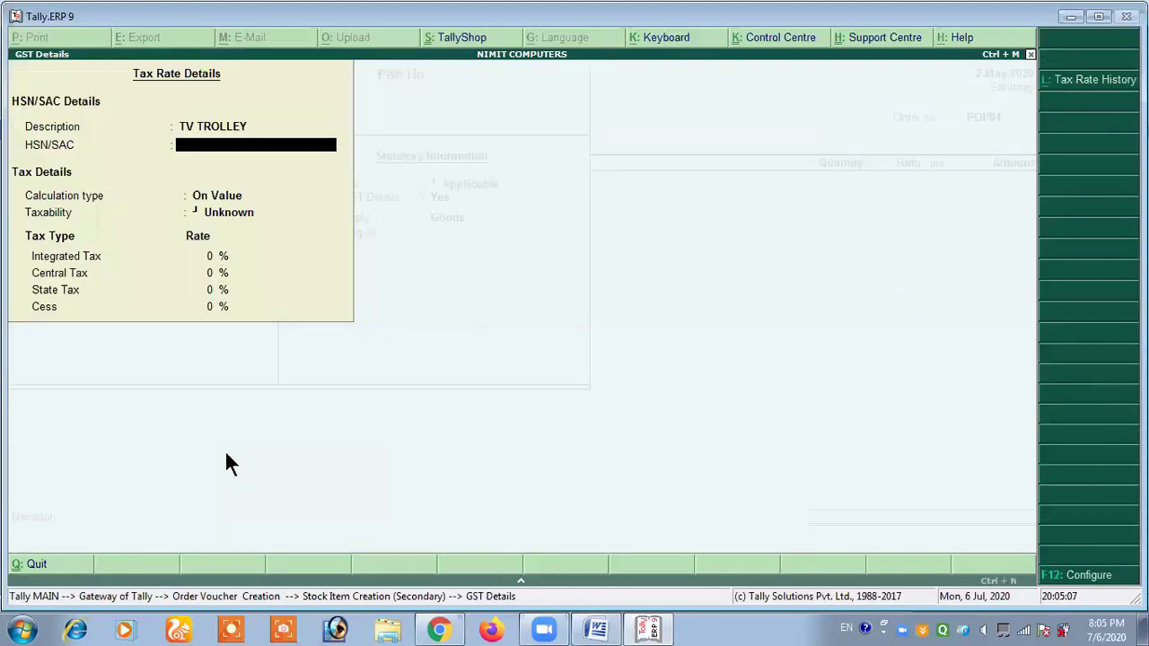
# Step: Enter 5431 as the HSN/SAC code and set the taxability to Taxable in the stock item's tax rate details
pyautogui.write('5431')
pyautogui.press('Return')
pyautogui.press('Return')
pyautogui.press('Down')
pyautogui.press('Down')
pyautogui.press('Down')
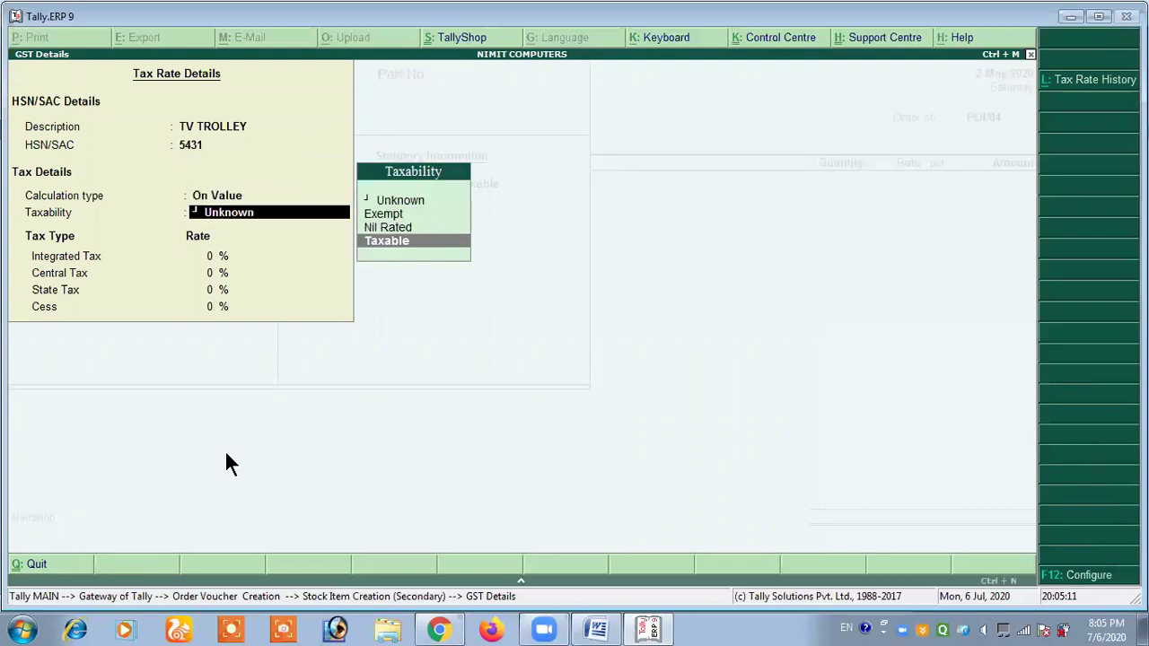
pyautogui.press('Return')
# Step: Switch to the Word exercise document and look up the input IGST rate under question 4's additional charges
pyautogui.hotkey('alt', 'Tab')
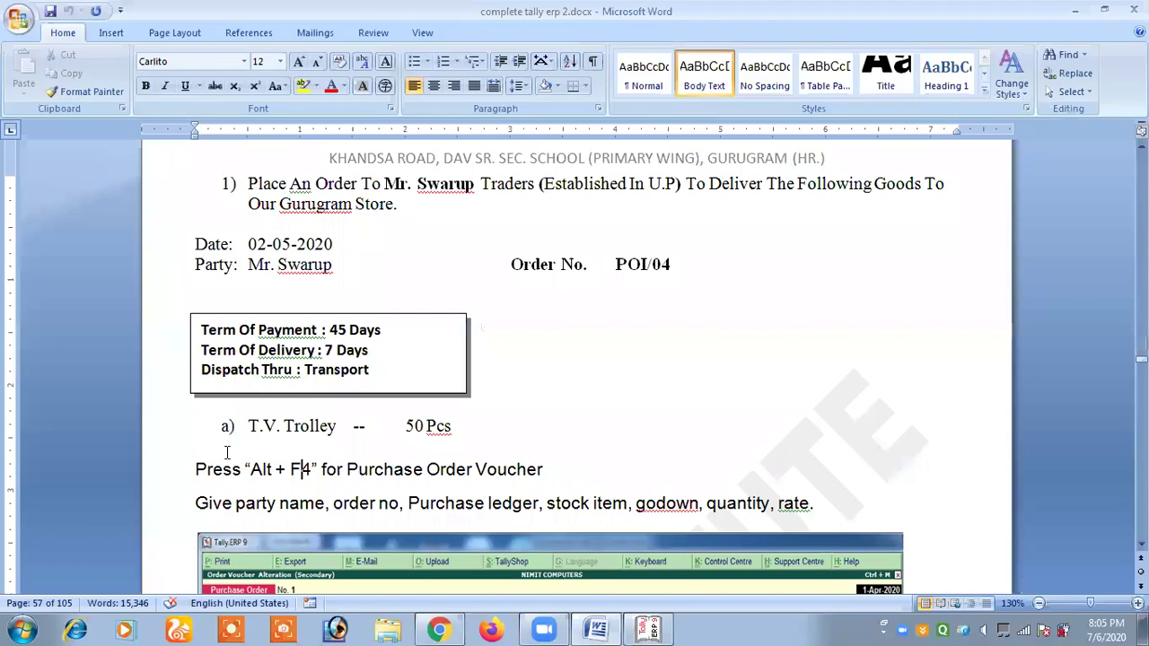
pyautogui.scroll(-15, 502, 383)
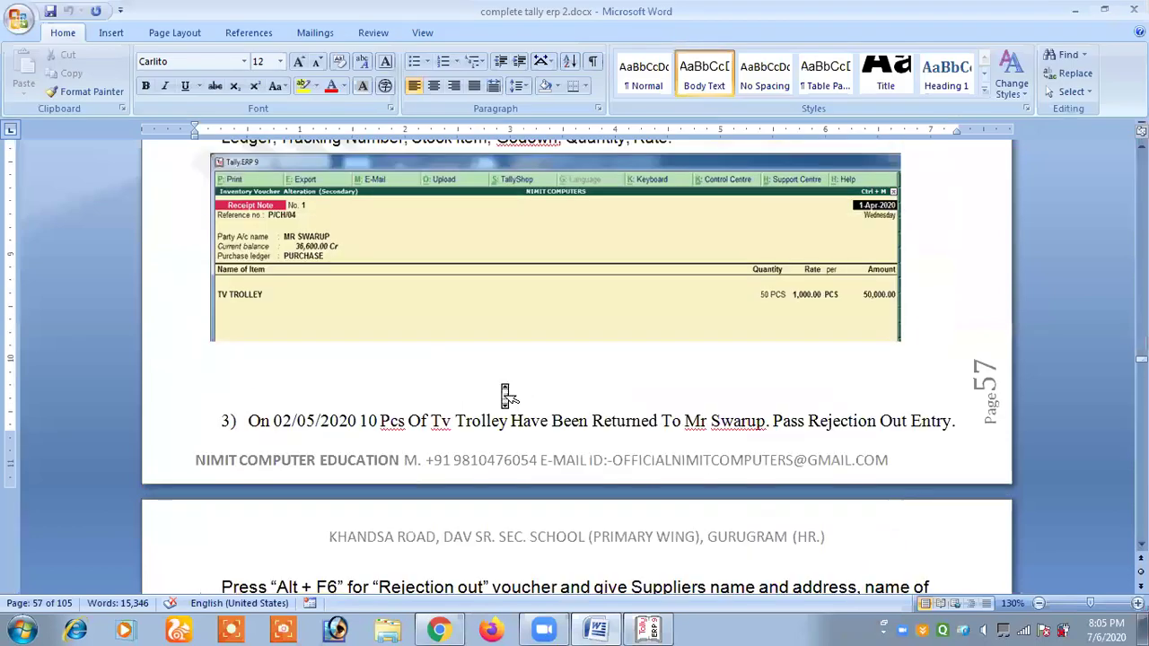
pyautogui.scroll(10, 506, 395)
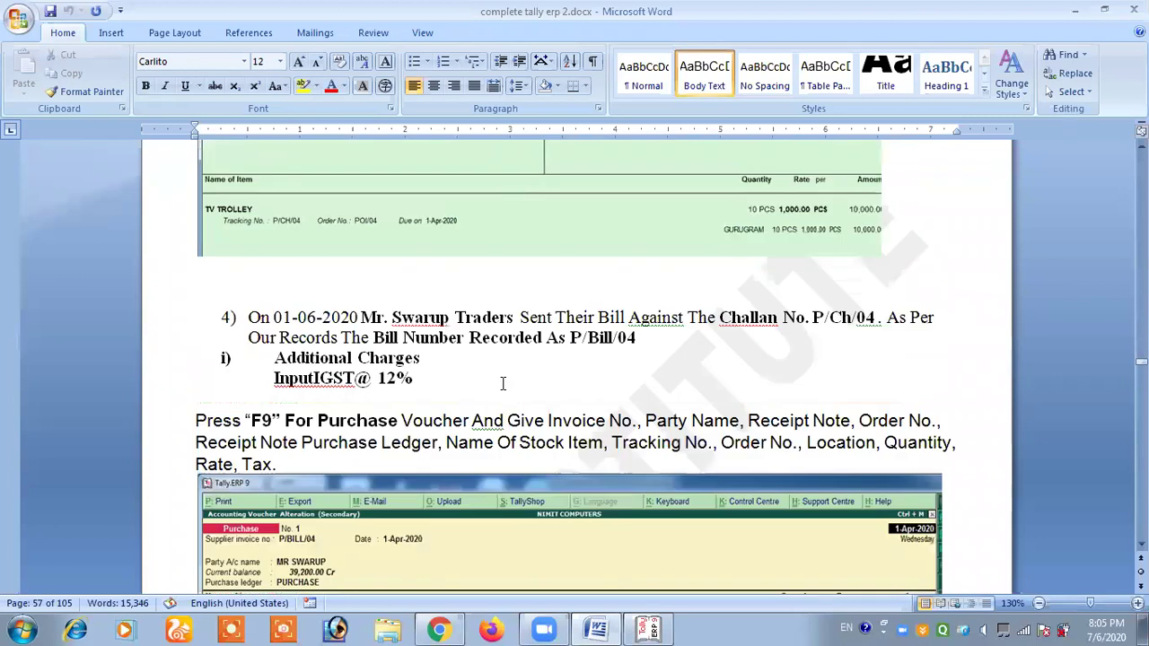
pyautogui.tripleClick(400, 379)
pyautogui.click(321, 378)
pyautogui.hotkey('alt', 'Tab')
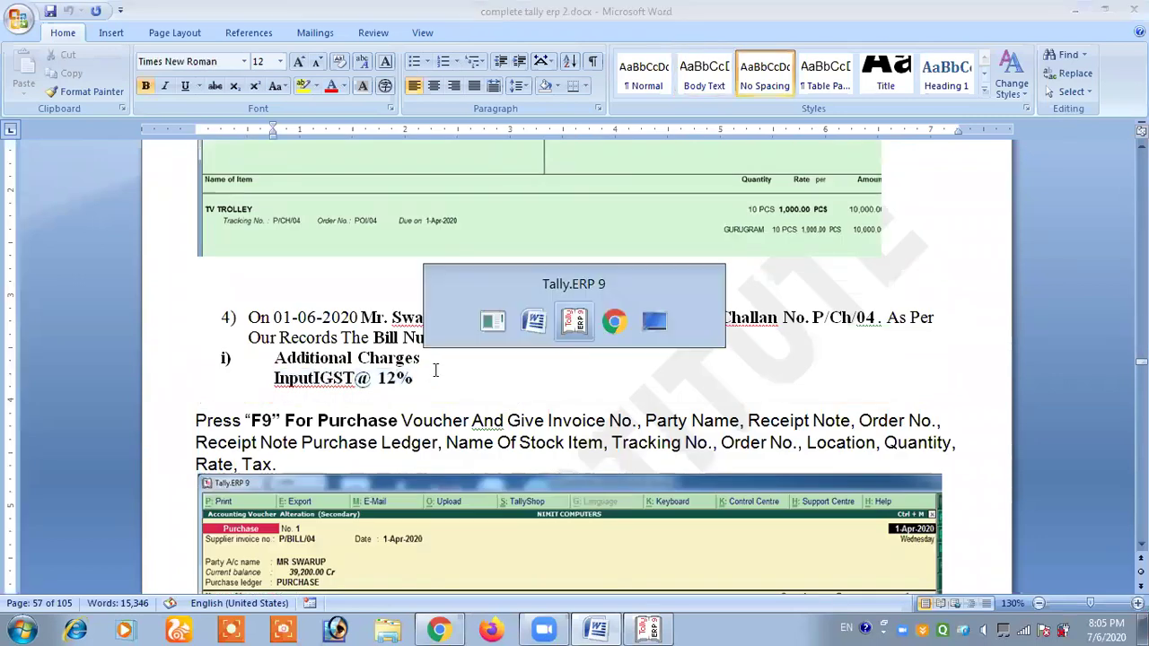
# Step: Accept the tax rate details and save the TV TROLLEY stock item to reach its order allocations
pyautogui.press('Return')
pyautogui.press('Return')
pyautogui.press('Return')
pyautogui.press('Return')
pyautogui.press('Return')
pyautogui.press('Return')
pyautogui.press('Return')
pyautogui.press('Return')
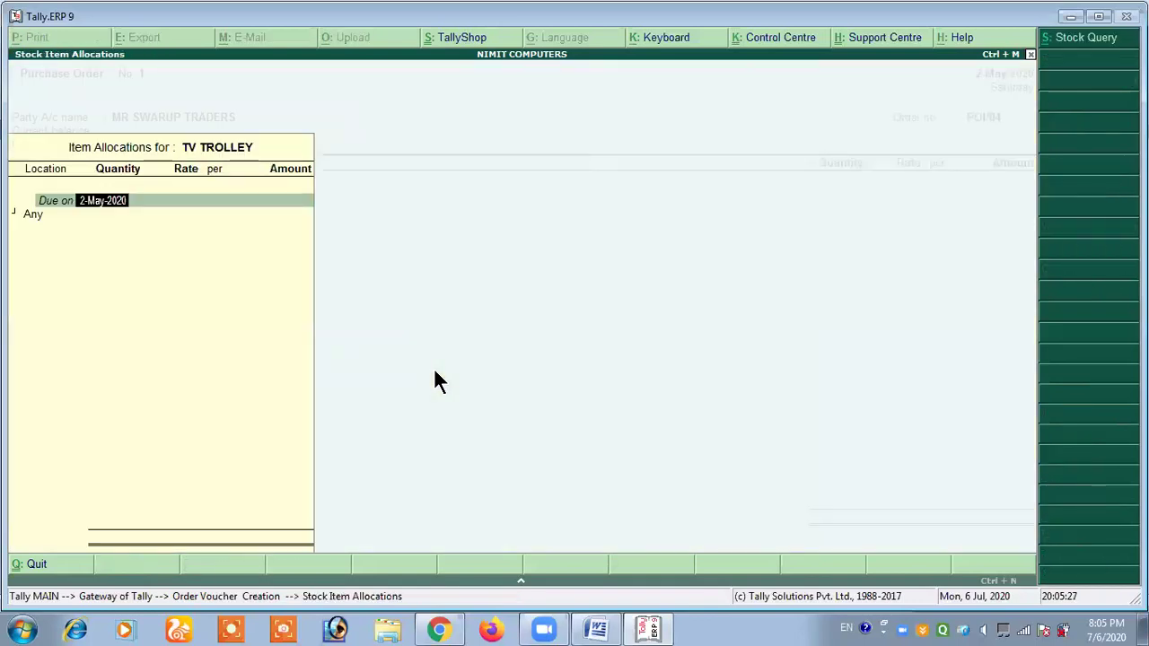
# Step: Keep the 2-May-2020 due date and create a location named GURUGRAM under Primary for the item allocation
pyautogui.press('Return')
pyautogui.hotkey('alt', 'c')
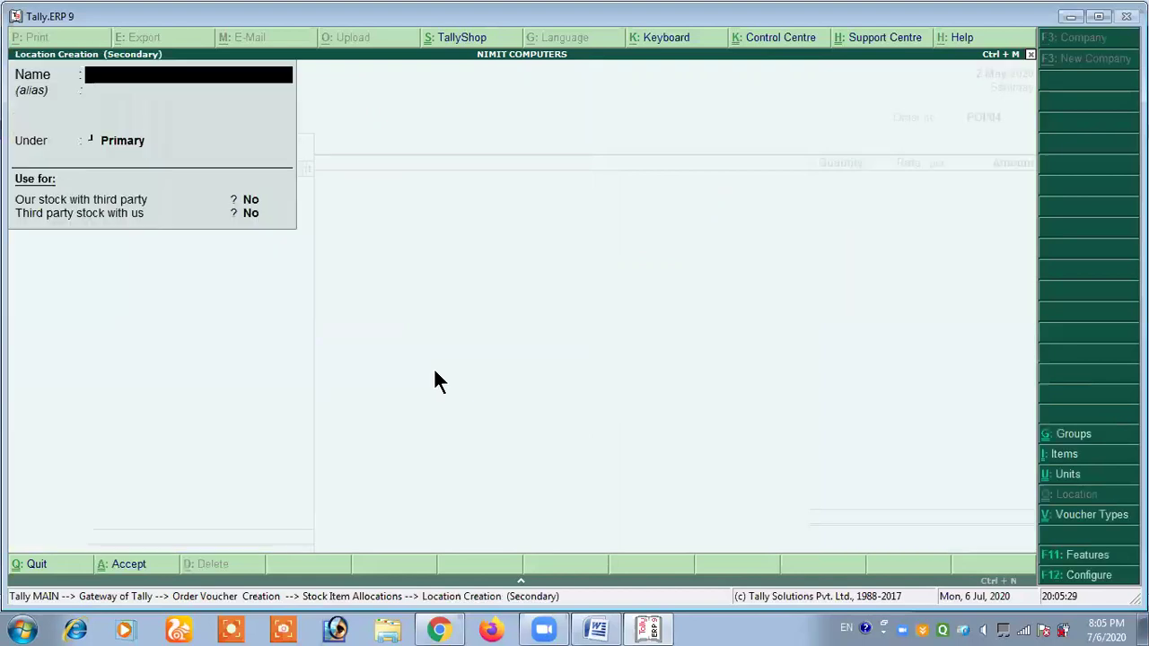
pyautogui.write('GURUGRAM')
pyautogui.press('Return')
pyautogui.press('Return')
pyautogui.press('Return')
pyautogui.press('Return')
pyautogui.press('Return')
# Step: Allocate 50 PCS of TV TROLLEY at a rate of 1,000 and save the purchase order without a narration
pyautogui.write('5')
pyautogui.press('Return')
pyautogui.write('1,000')
pyautogui.press('Return')
pyautogui.press('Return')
pyautogui.press('Return')
pyautogui.press('Return')
pyautogui.press('Return')
pyautogui.press('Return')
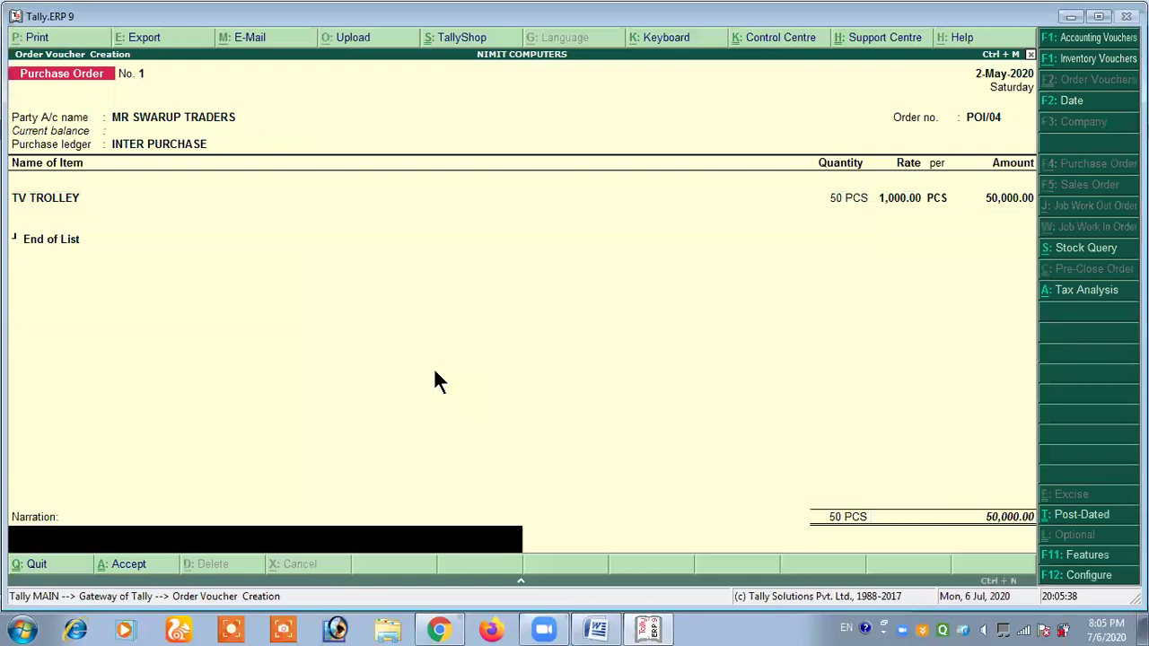
pyautogui.press('Return')
pyautogui.press('Return')
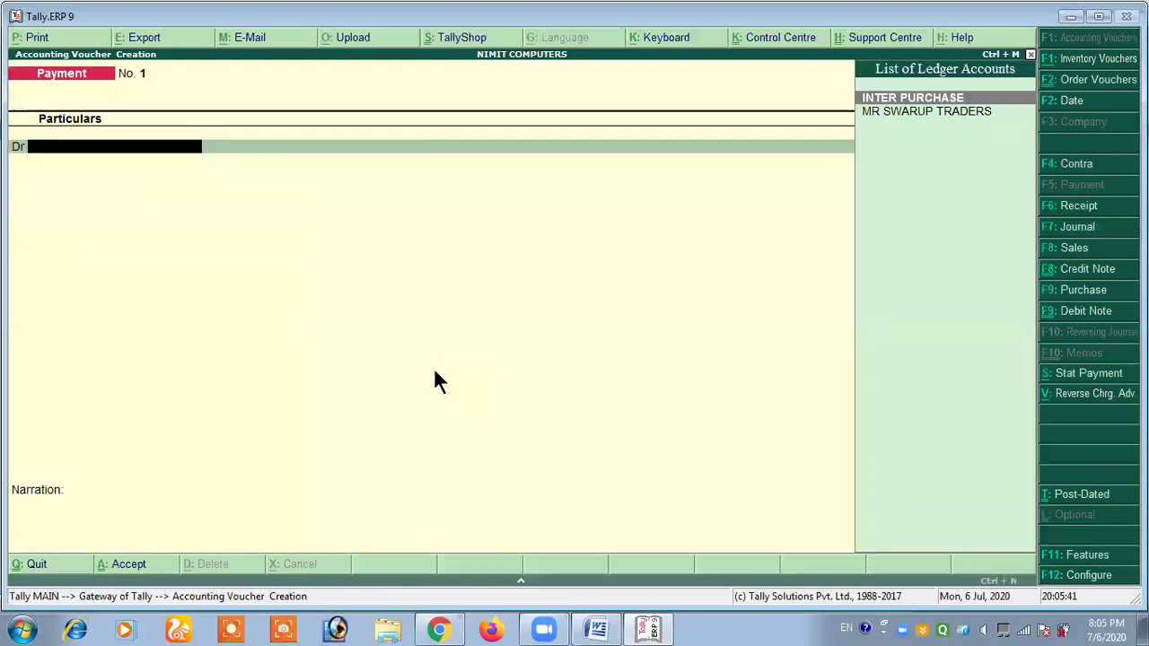
# Step: Reopen the saved purchase order and review its zoomed print preview from header to total
pyautogui.hotkey('alt', 'Tab')
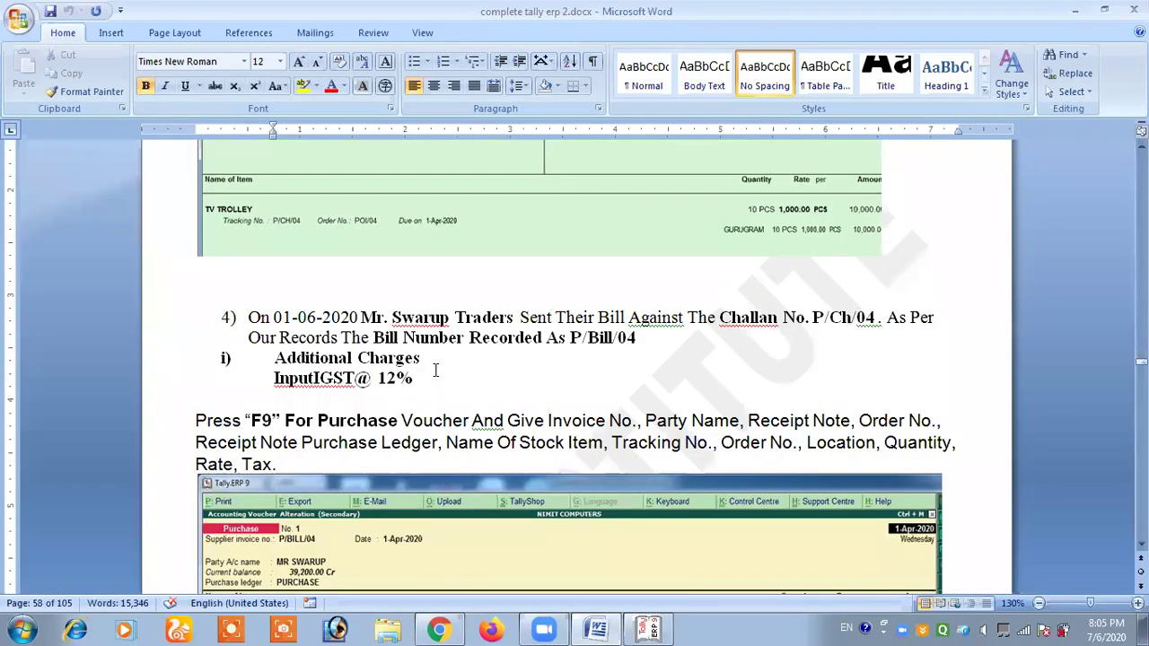
pyautogui.hotkey('alt', 'Tab')
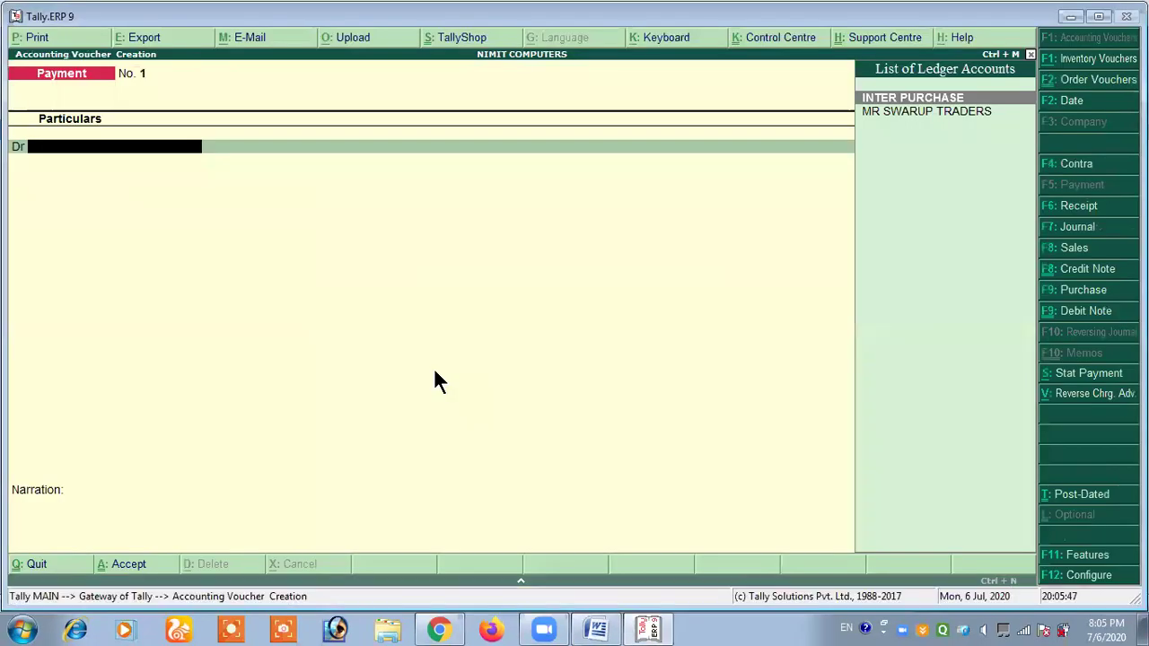
pyautogui.press('pageup')
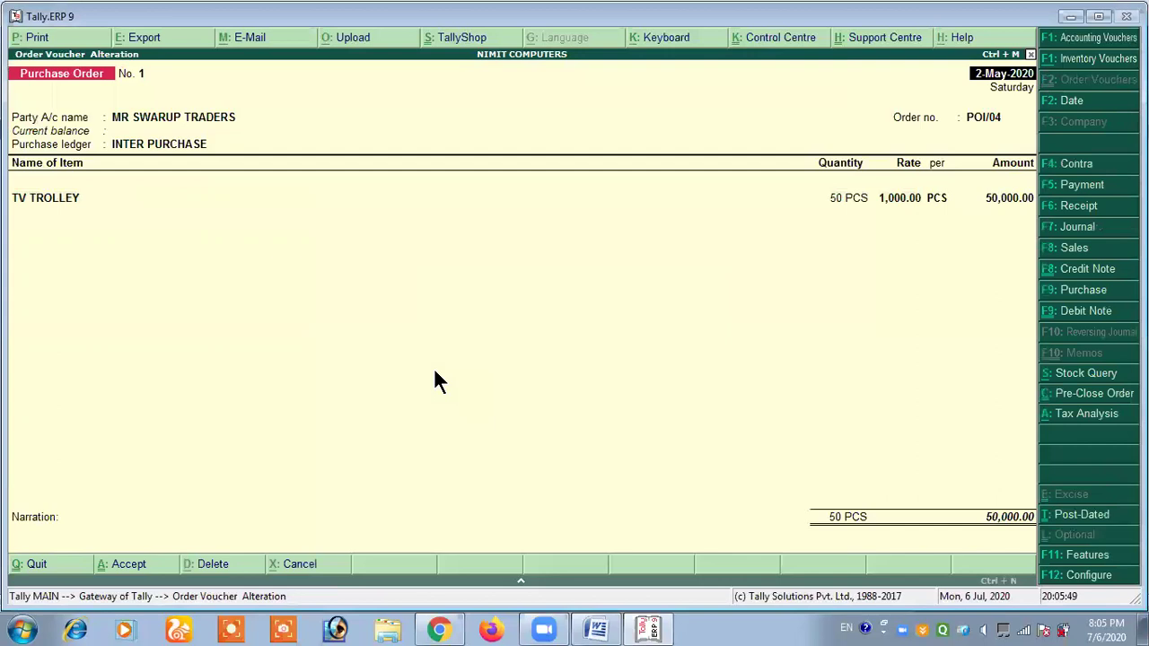
pyautogui.hotkey('alt', 'p')
pyautogui.press('Return')
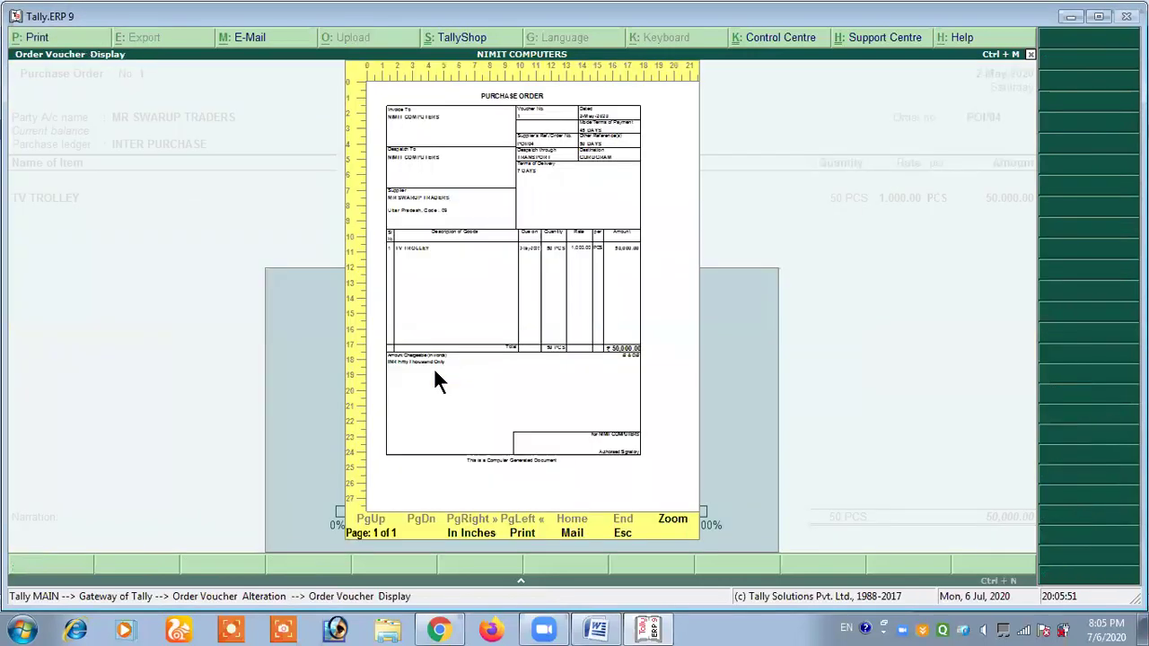
pyautogui.hotkey('alt', 'z')
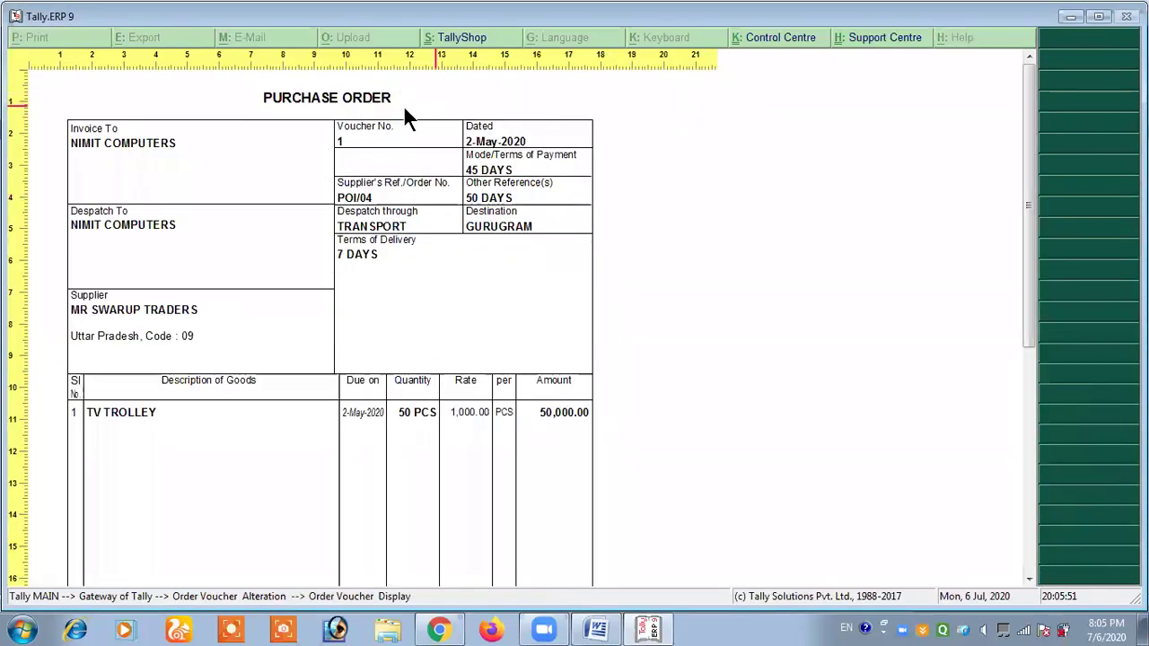
pyautogui.scroll(-3, 403, 105)
pyautogui.scroll(-3, 408, 119)
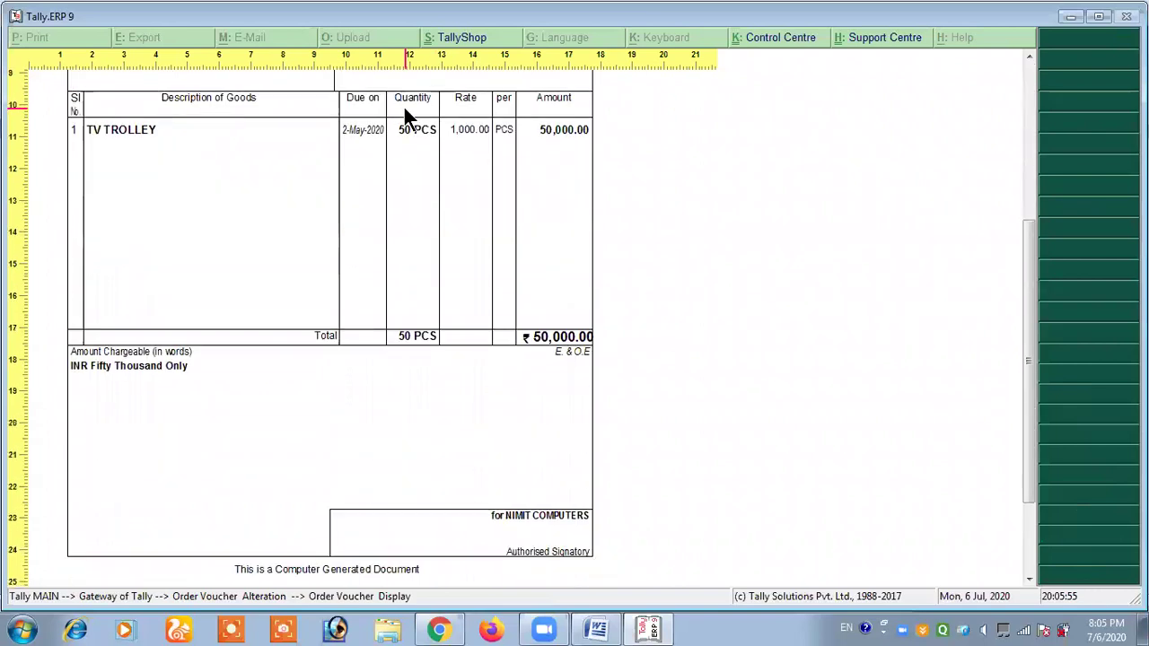
pyautogui.scroll(6, 458, 173)
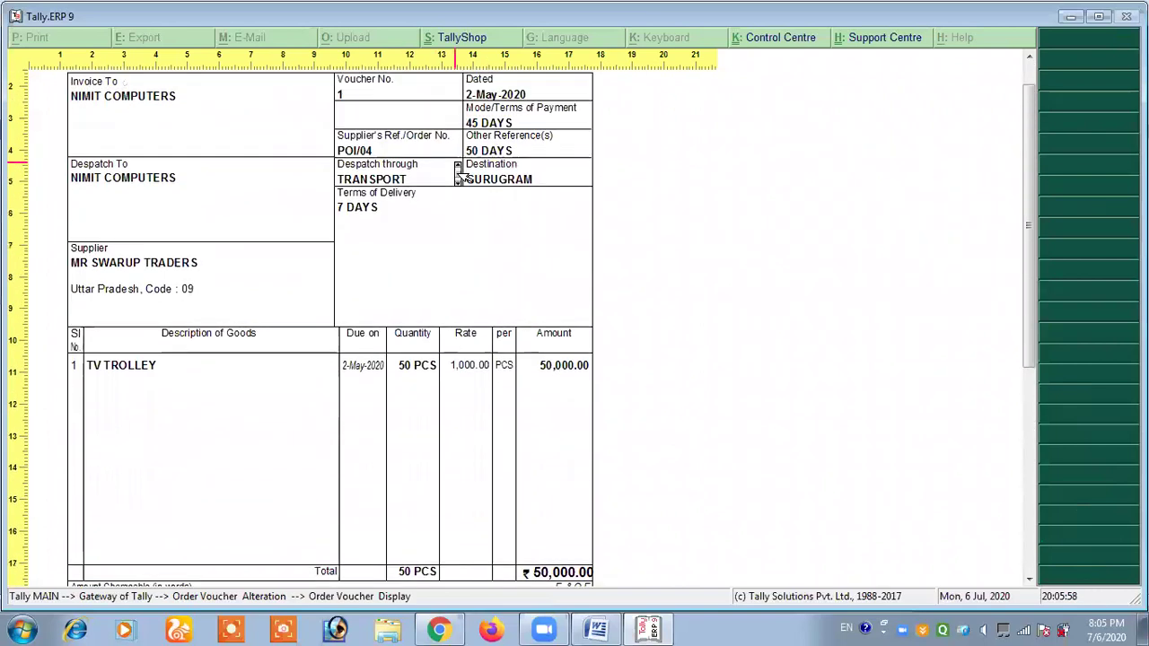
pyautogui.press('Escape')
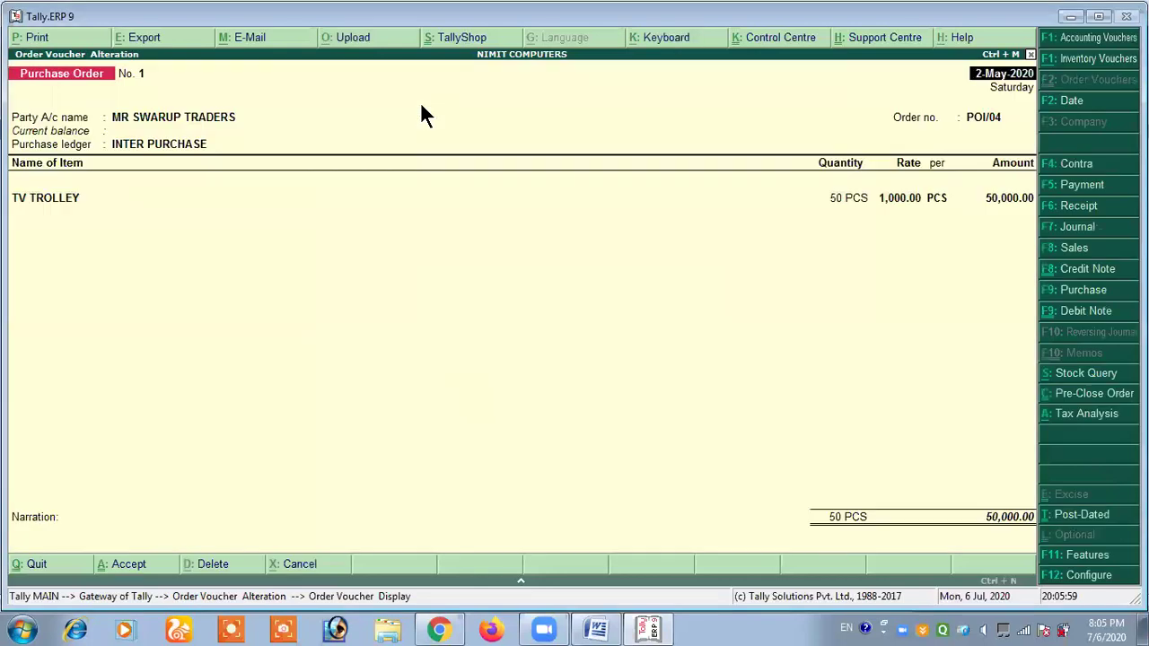
pyautogui.press('Escape')
# Step: Switch to Word and examine question 2 of the exercise for the delivery's challan number and order number
pyautogui.hotkey('alt', 'Tab')
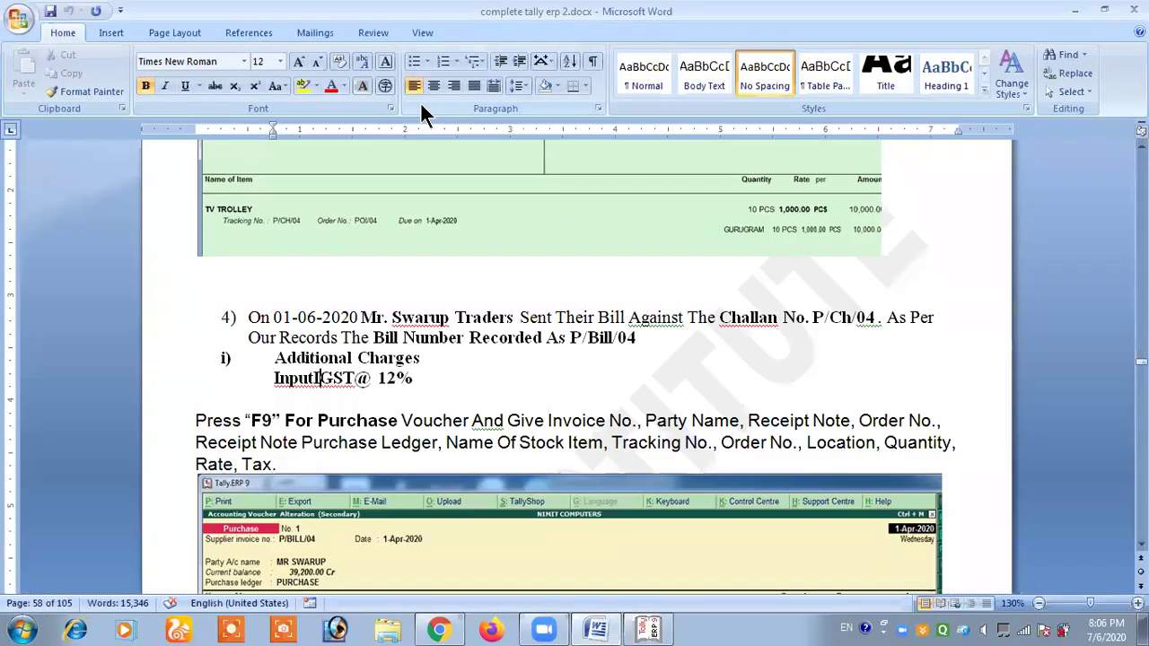
pyautogui.scroll(4, 436, 275)
pyautogui.scroll(15, 436, 274)
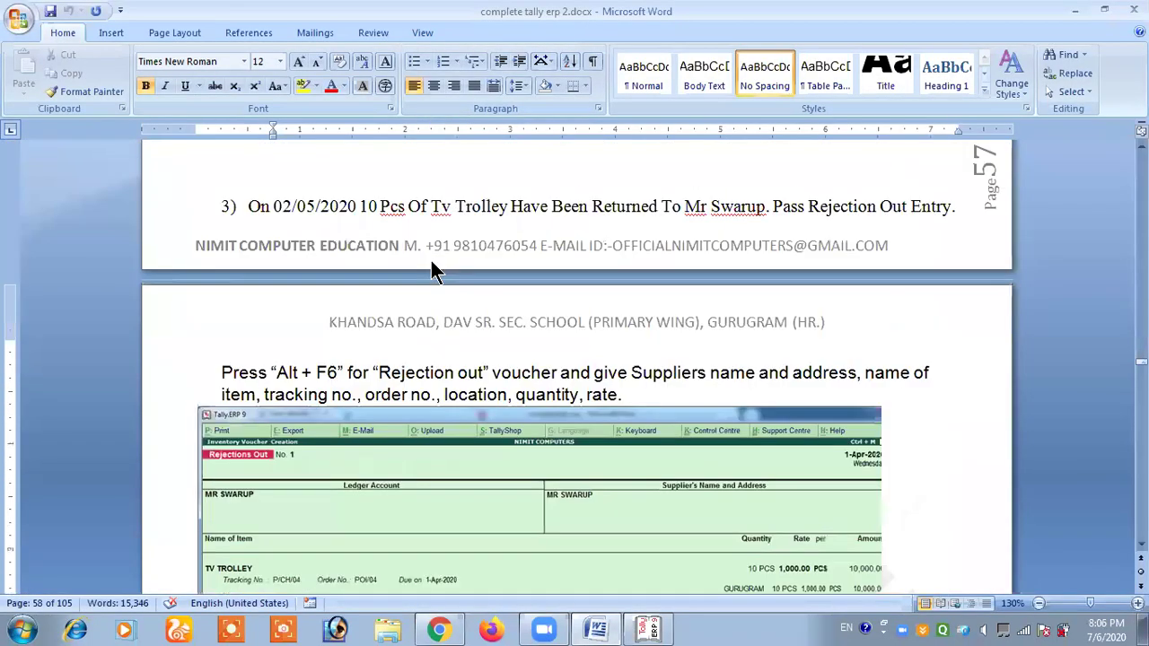
pyautogui.scroll(-7, 437, 275)
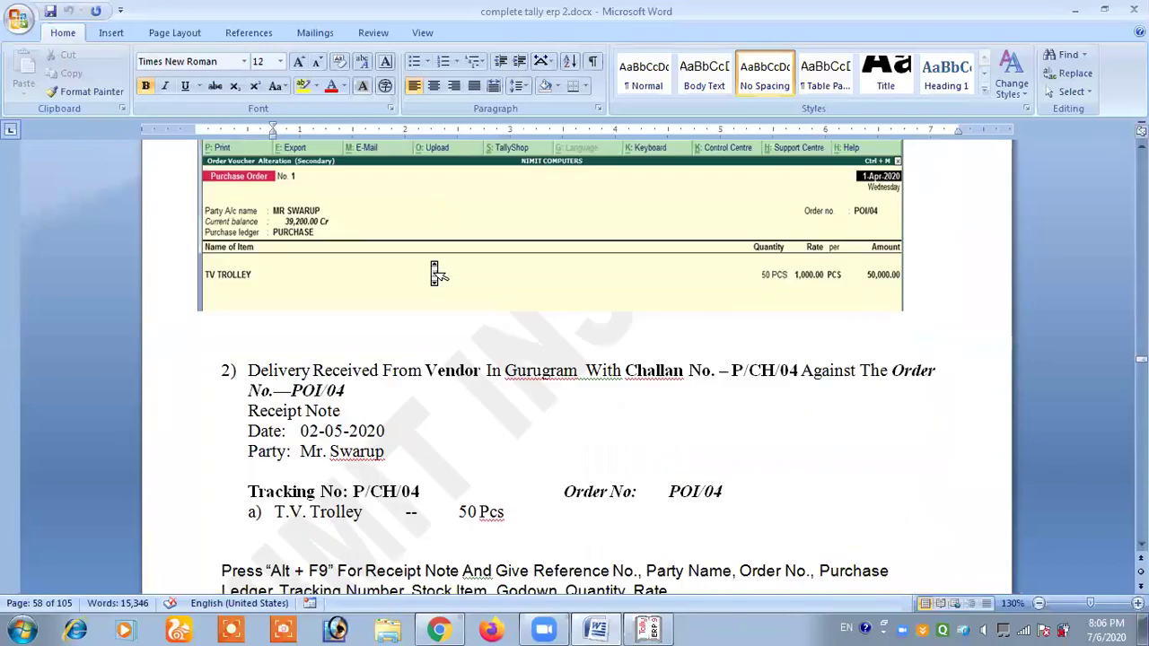
pyautogui.moveTo(269, 314); pyautogui.dragTo(752, 314)
pyautogui.click(567, 313)
pyautogui.click(804, 300)
pyautogui.click(753, 318)
pyautogui.moveTo(293, 334); pyautogui.dragTo(369, 345)
pyautogui.click(365, 334)
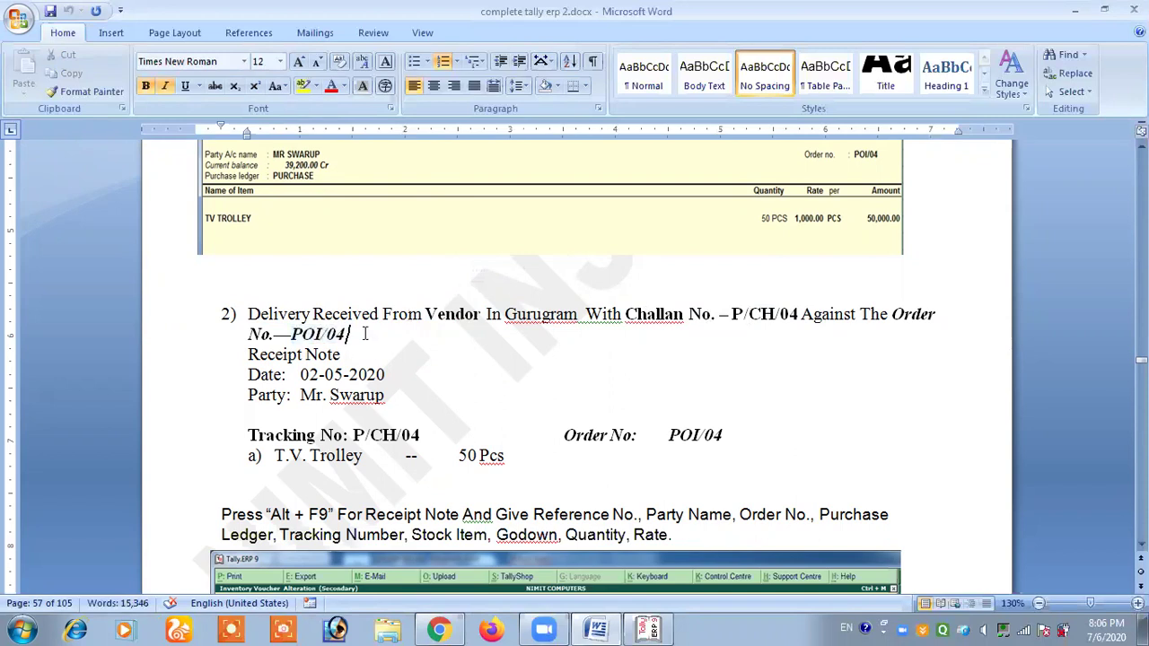
# Step: Examine the receipt note's date, party, tracking number, item and quantity in question 2
pyautogui.moveTo(297, 374); pyautogui.dragTo(404, 384)
pyautogui.click(404, 386)
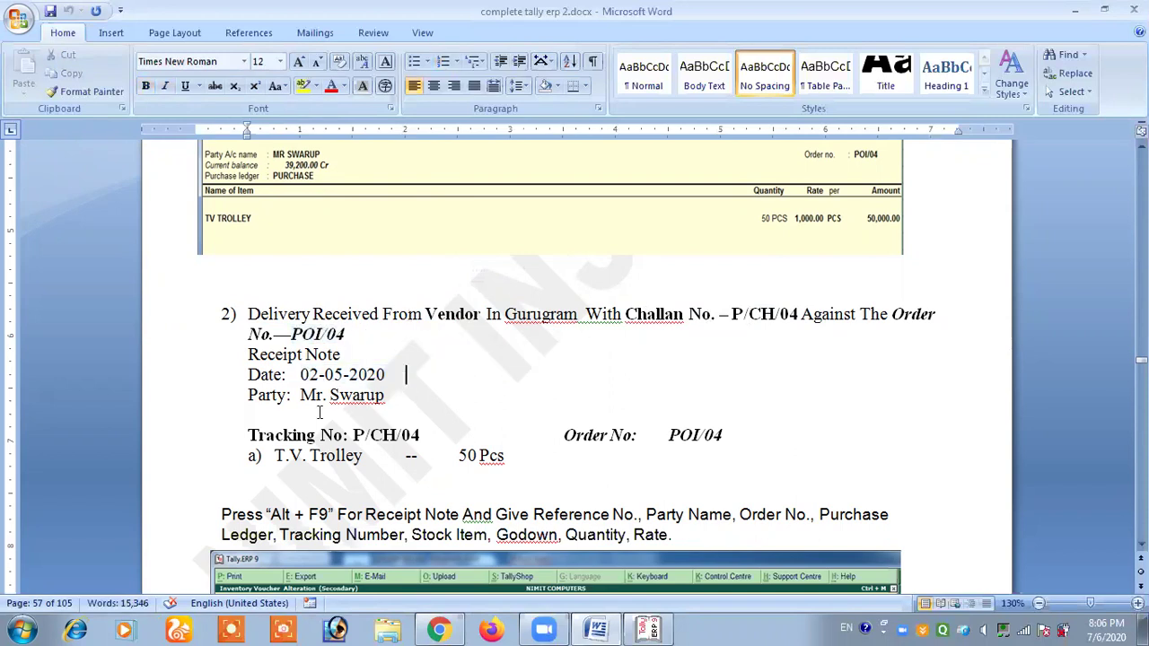
pyautogui.moveTo(300, 396); pyautogui.dragTo(398, 396)
pyautogui.click(398, 396)
pyautogui.moveTo(249, 435); pyautogui.dragTo(421, 438)
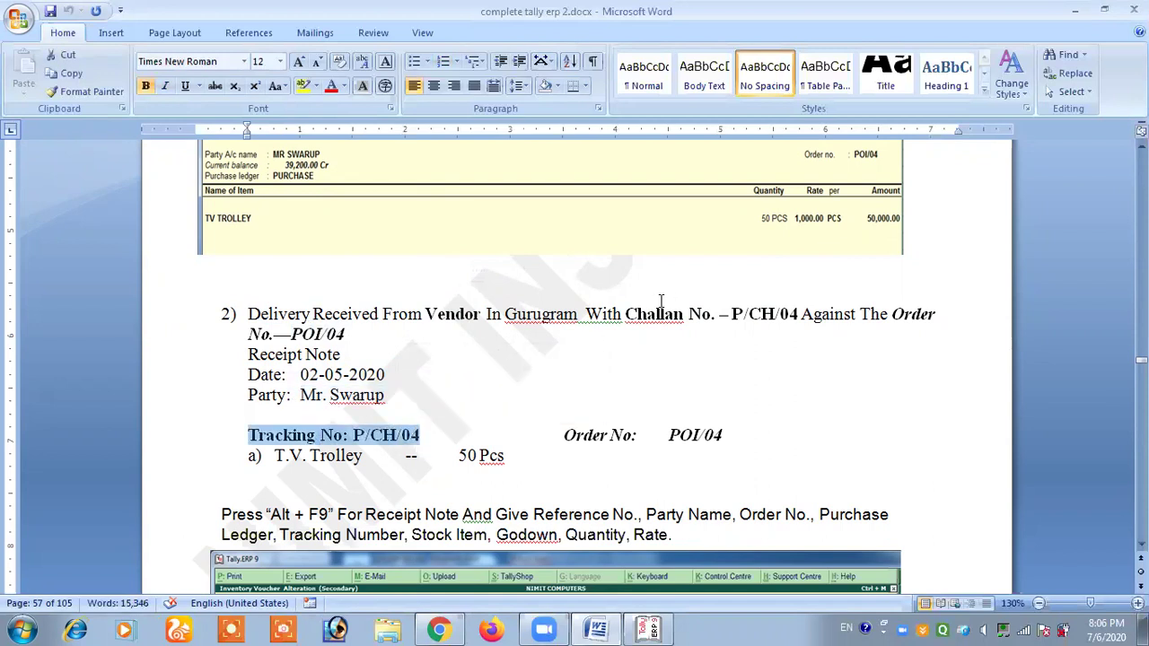
pyautogui.moveTo(650, 311); pyautogui.dragTo(798, 307)
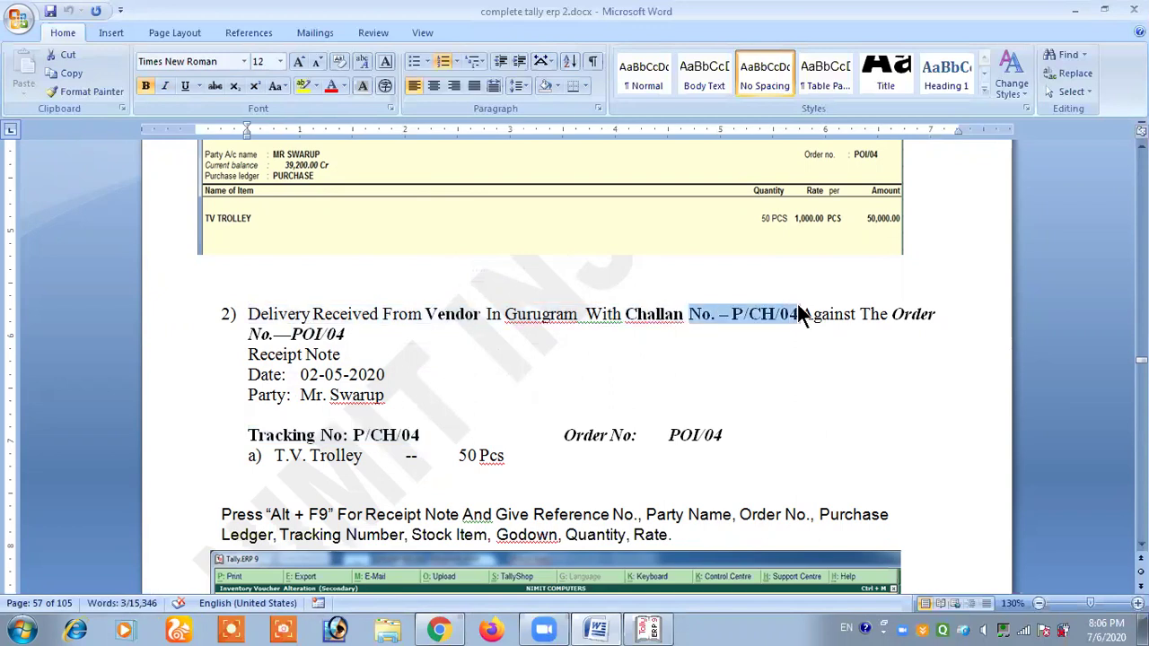
pyautogui.click(799, 310)
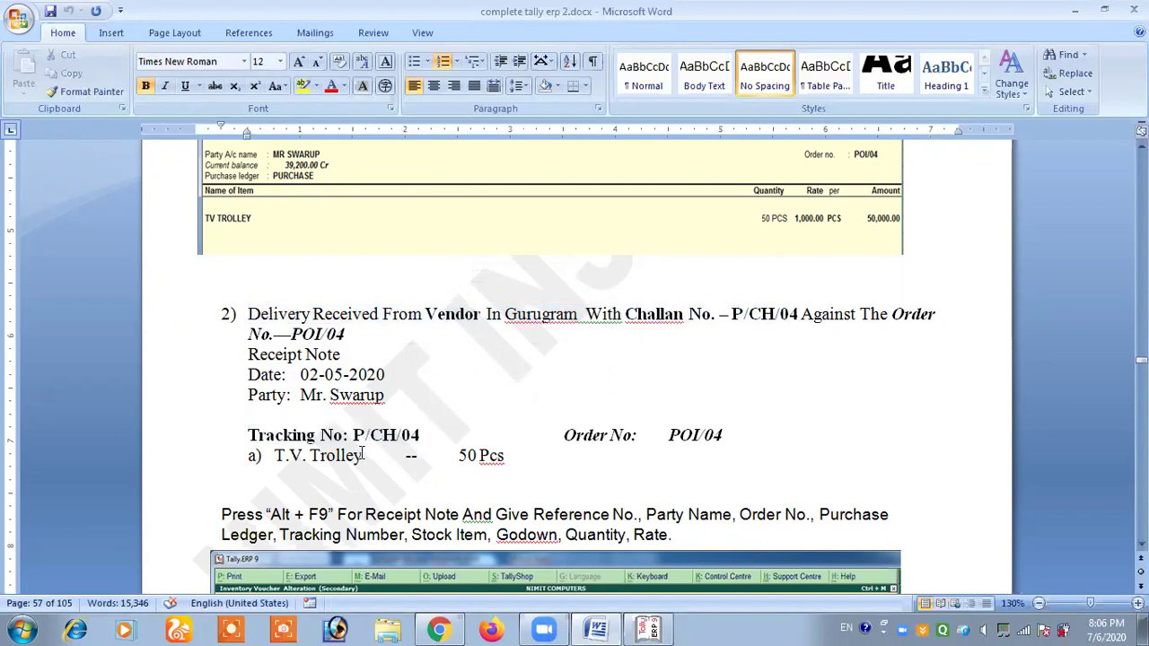
pyautogui.moveTo(335, 460); pyautogui.dragTo(505, 456)
pyautogui.click(505, 457)
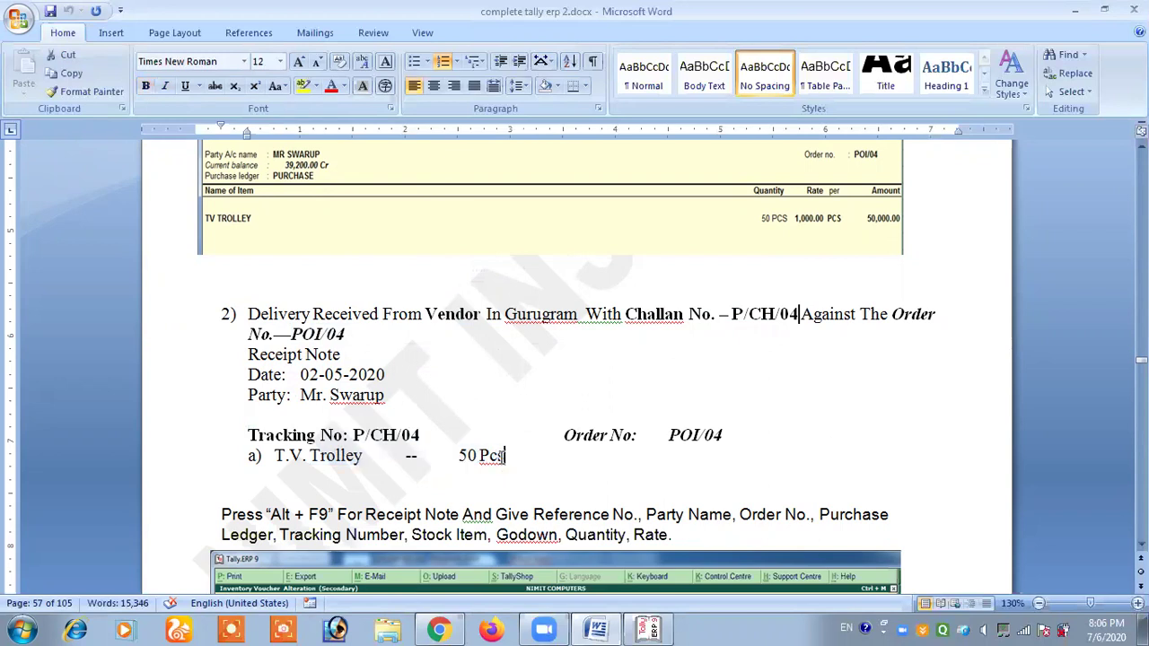
pyautogui.scroll(-3, 502, 458)
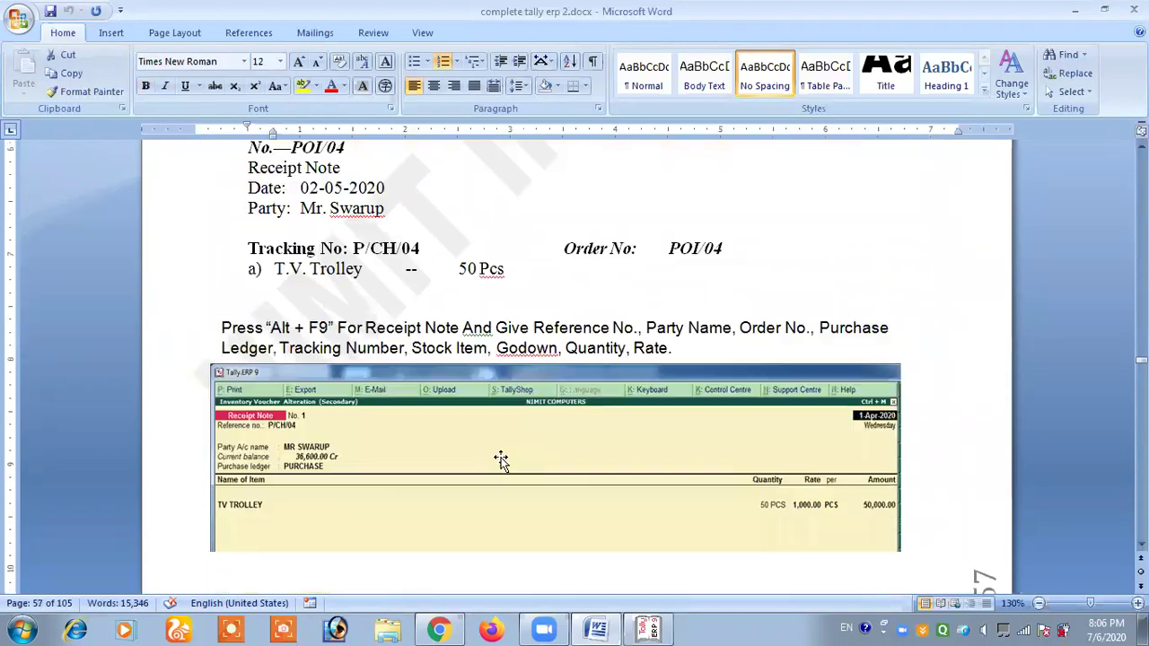
# Step: Check the receipt note instruction in Word and open a new Receipt Note voucher in Tally.ERP 9
pyautogui.hotkey('alt', 'Tab')
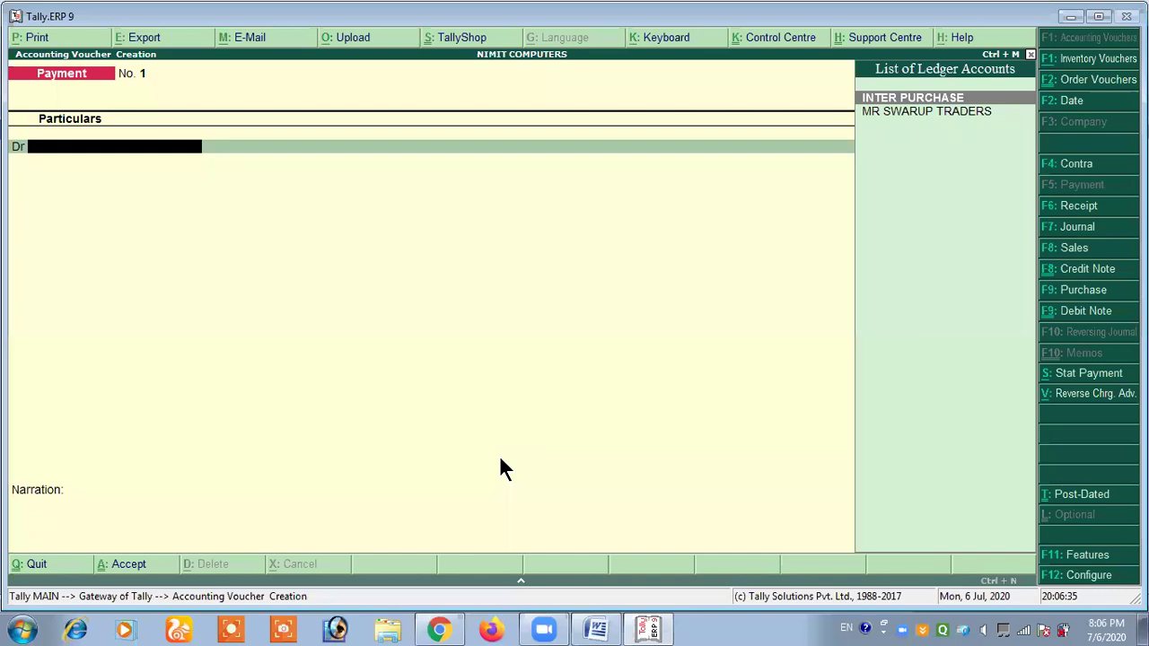
pyautogui.hotkey('alt', 'Tab')
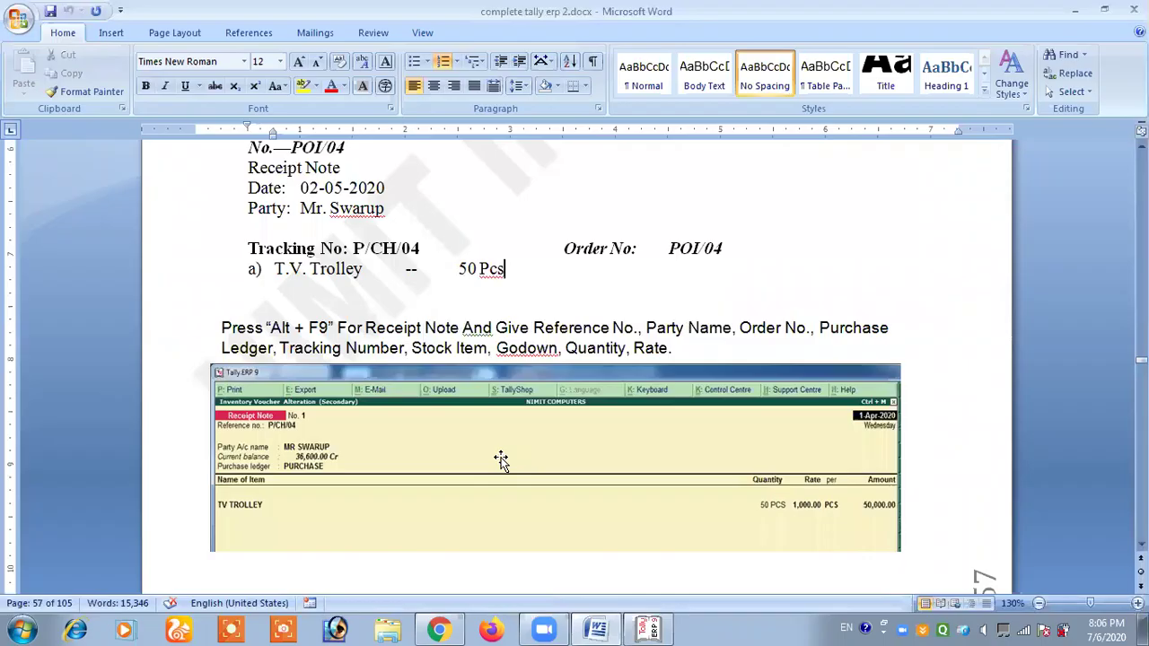
pyautogui.moveTo(269, 329); pyautogui.dragTo(329, 328)
pyautogui.click(322, 330)
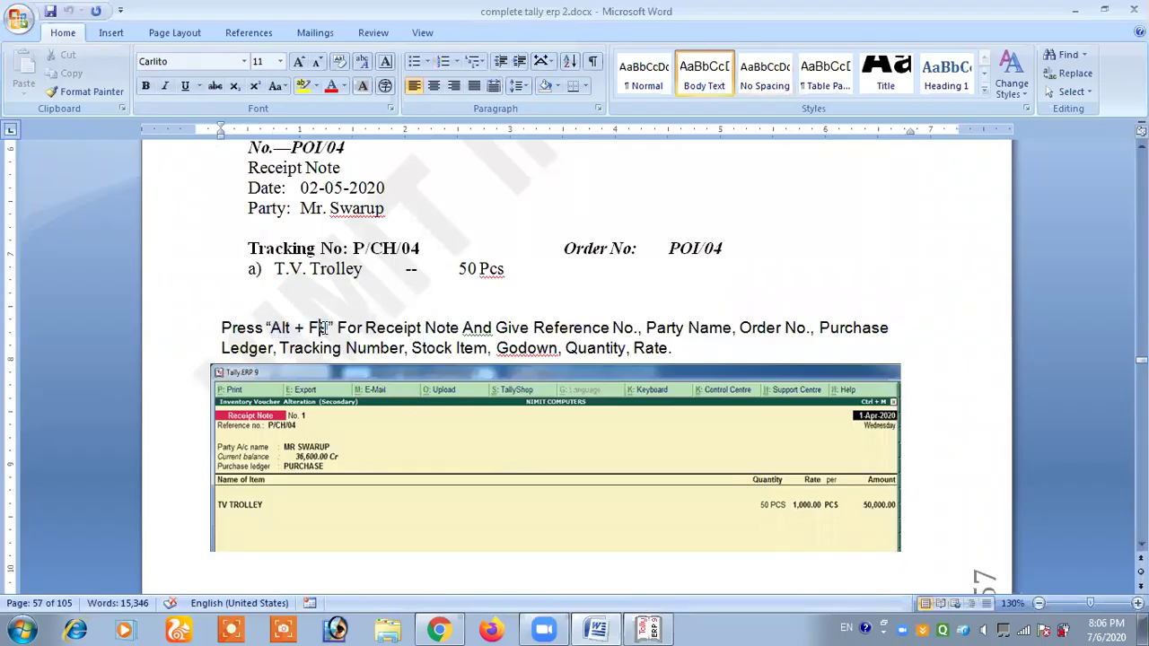
pyautogui.hotkey('alt', 'Tab')
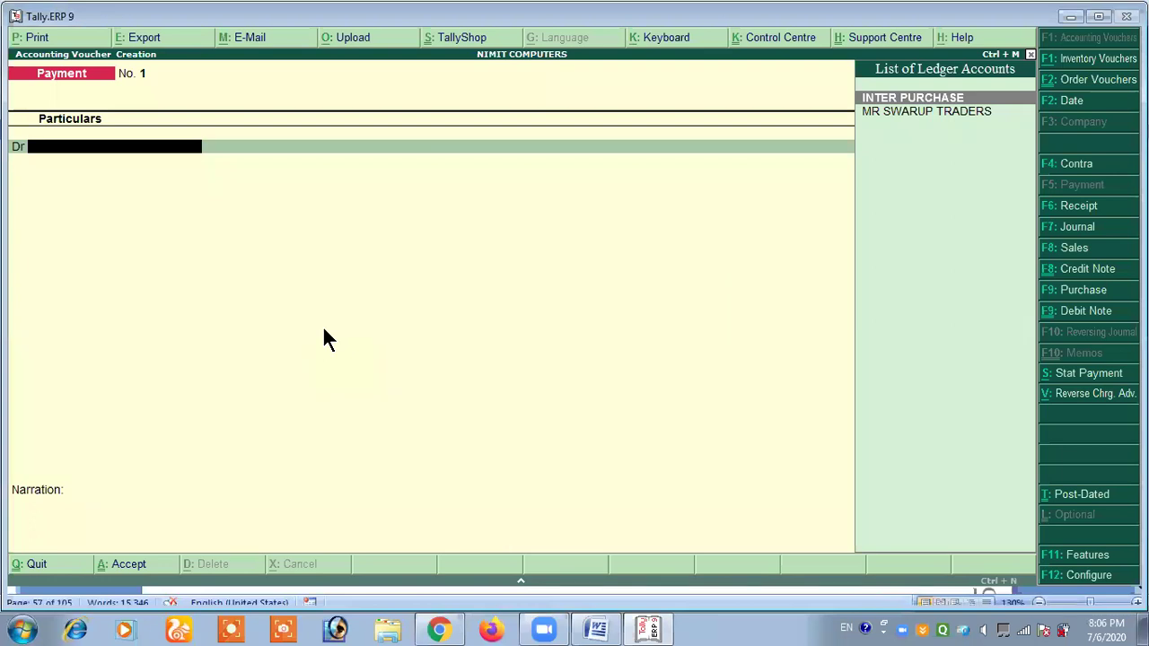
pyautogui.hotkey('alt', 'F9')
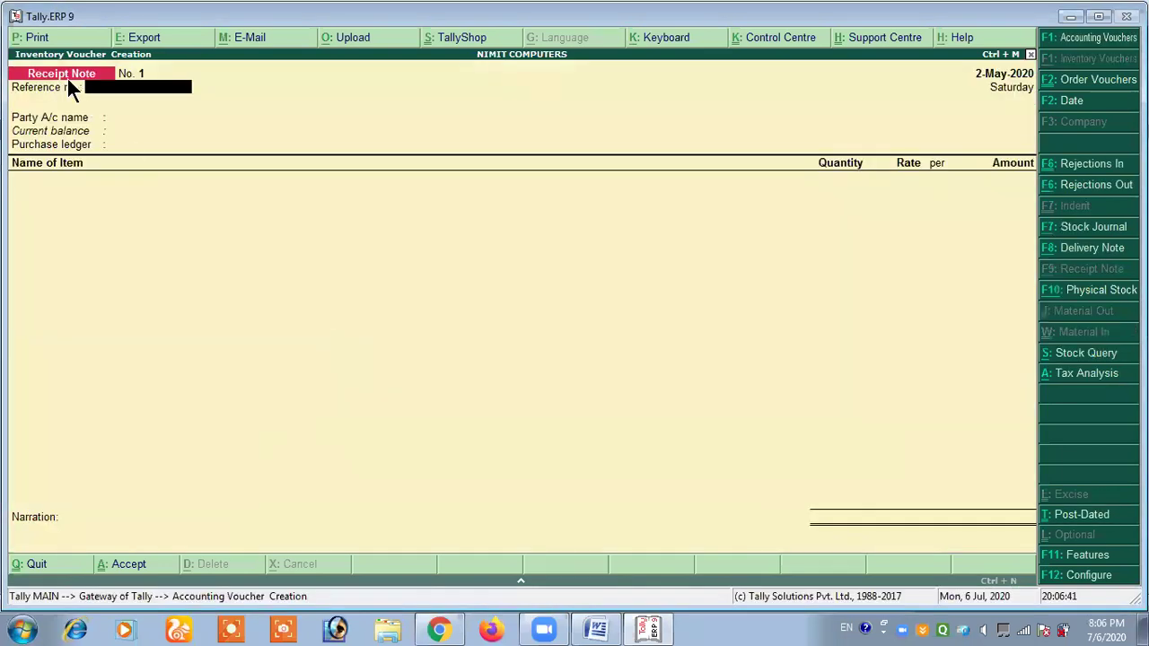
# Step: Copy the tracking number P/CH/04 from question 2 in Word and enter it as the receipt note's reference number in Tally.ERP 9
pyautogui.hotkey('alt', 'Tab')
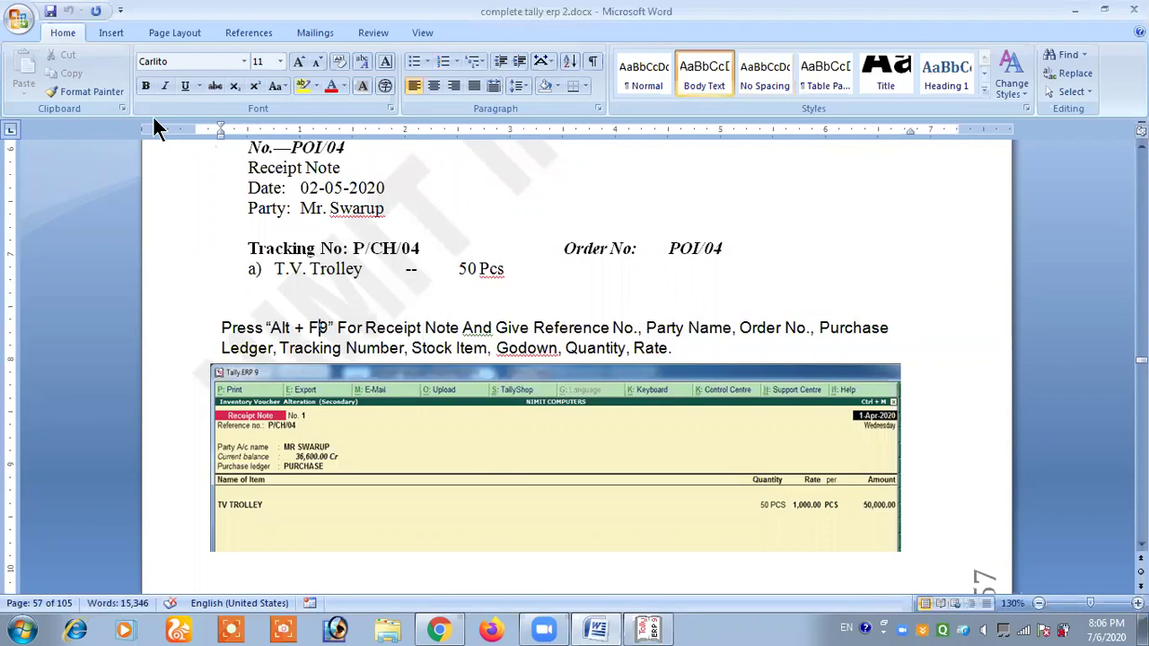
pyautogui.click(425, 249)
pyautogui.moveTo(400, 248); pyautogui.dragTo(350, 251)
pyautogui.hotkey('ctrl', 'c')
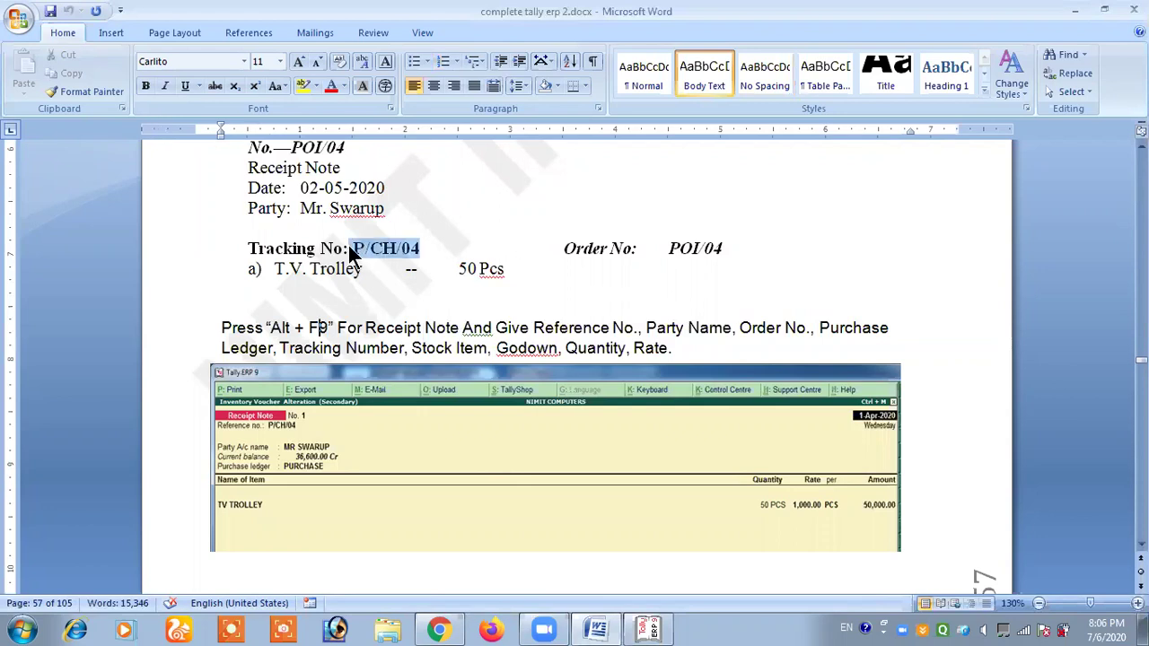
pyautogui.hotkey('alt', 'Tab')
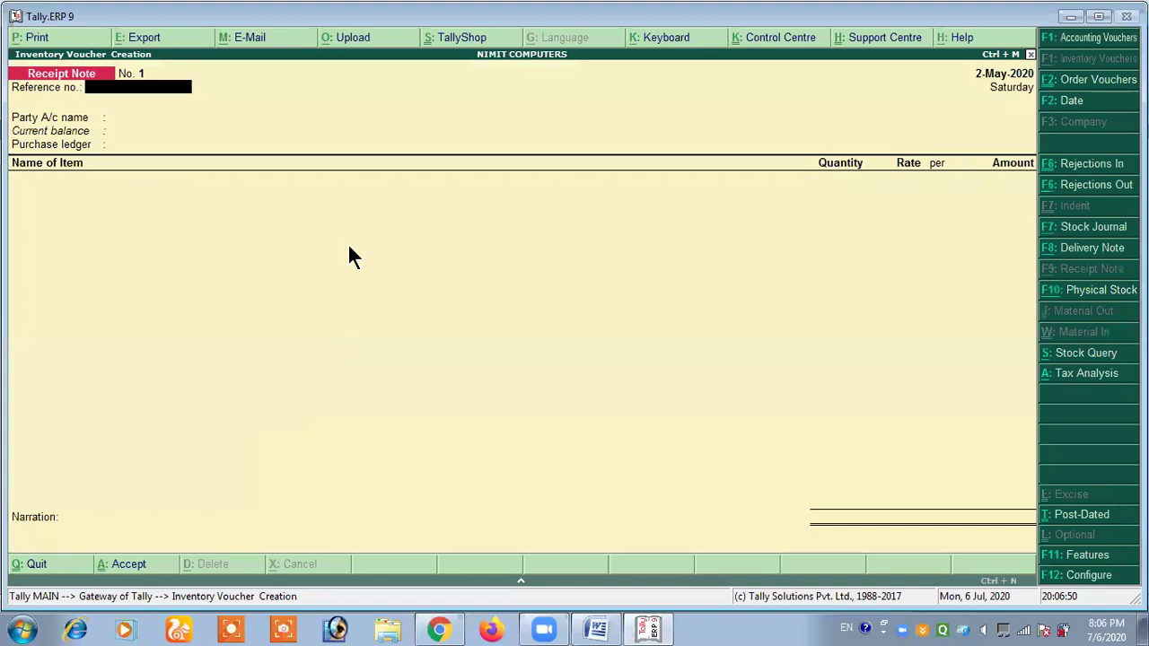
pyautogui.hotkey('ctrl', 'v')
pyautogui.press('Return')
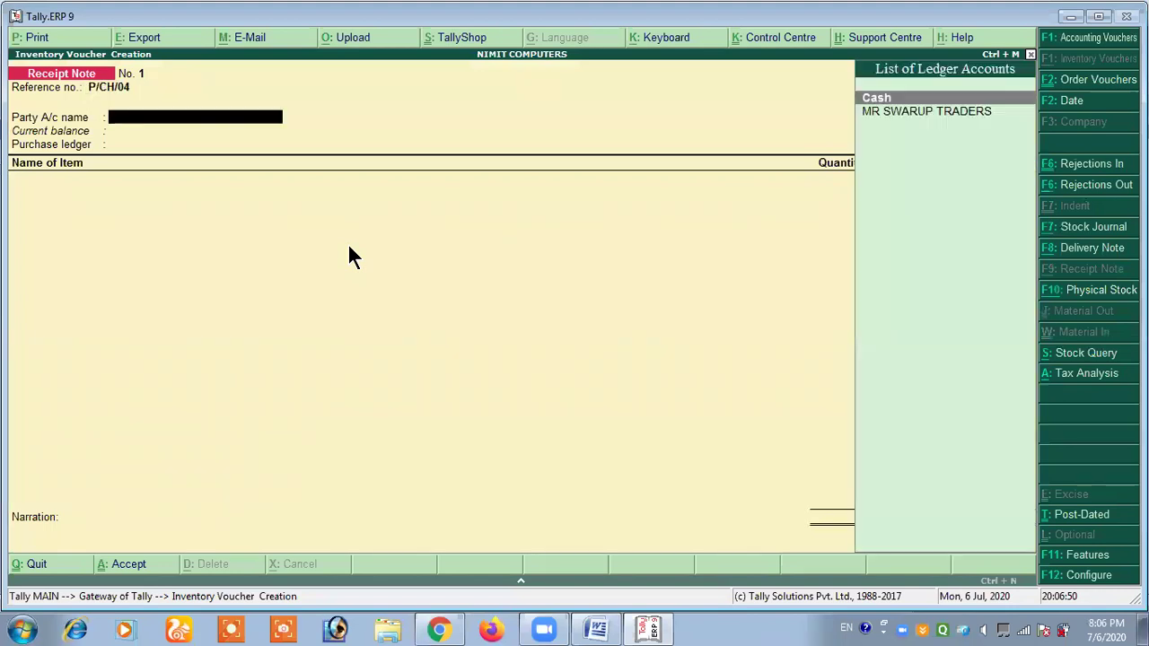
# Step: Select SWARUP TRADERS as the receipt note's party and set the voucher date to 2/5/2020
pyautogui.click(889, 115)
pyautogui.press('Return')
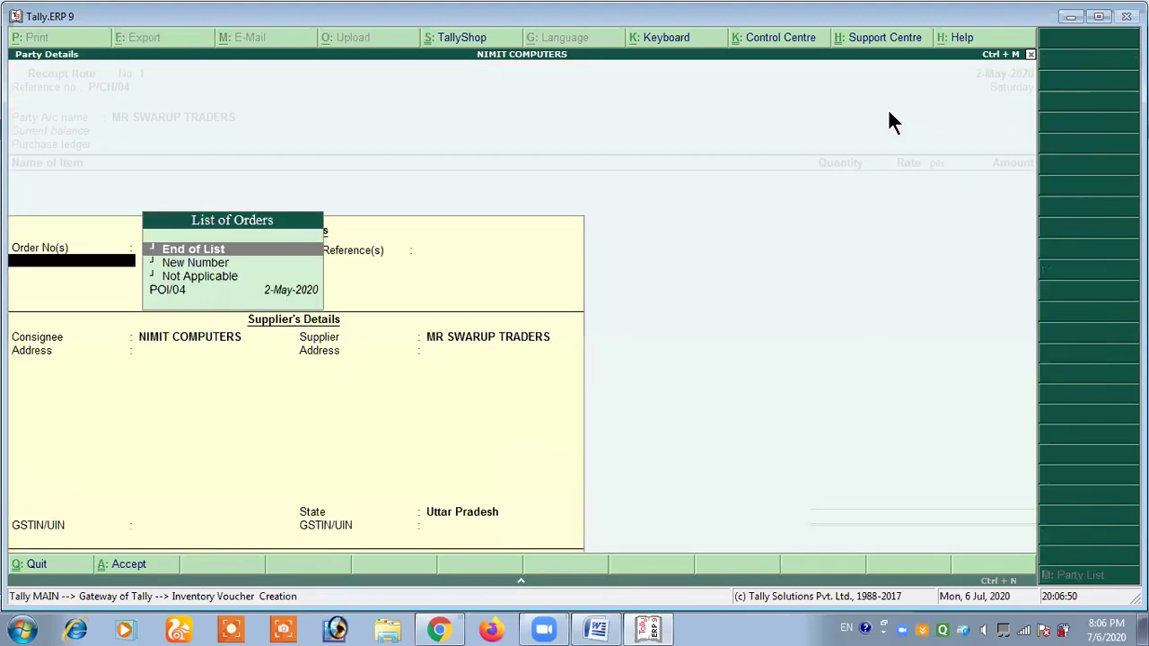
pyautogui.click(171, 291)
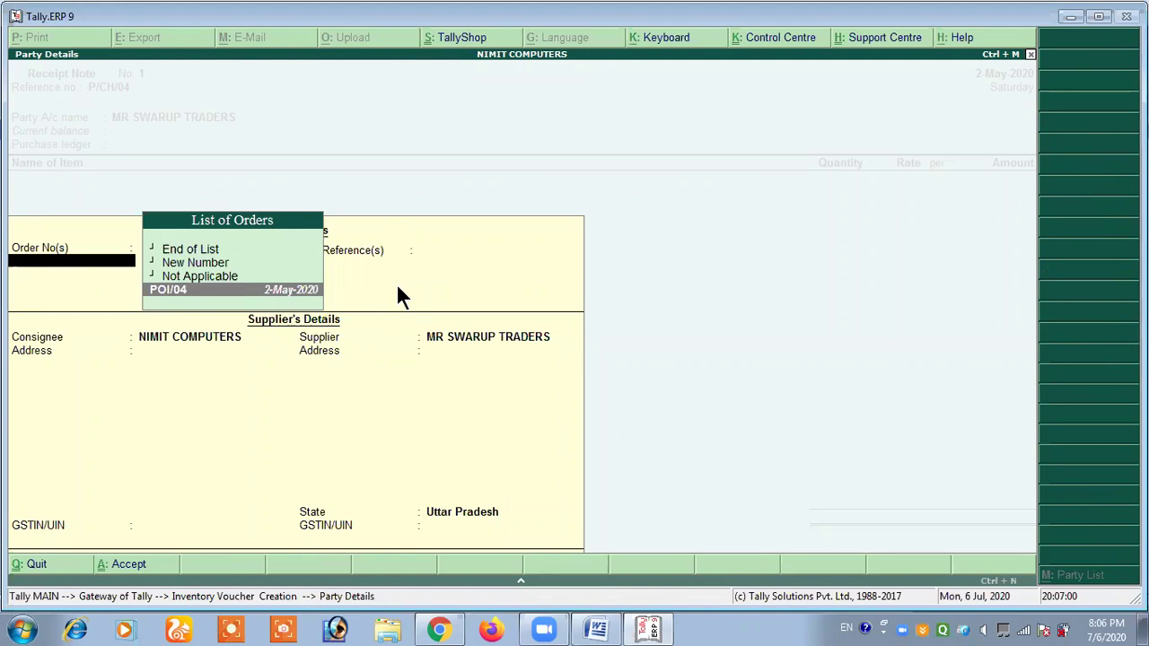
pyautogui.press('Escape')
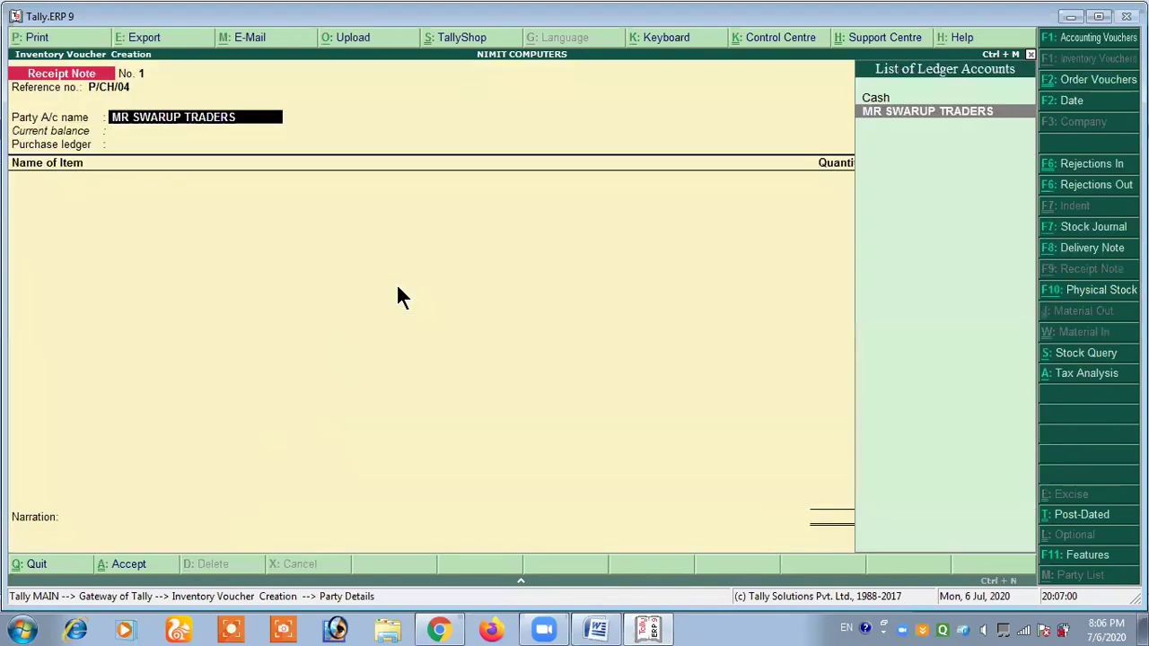
pyautogui.press('F2')
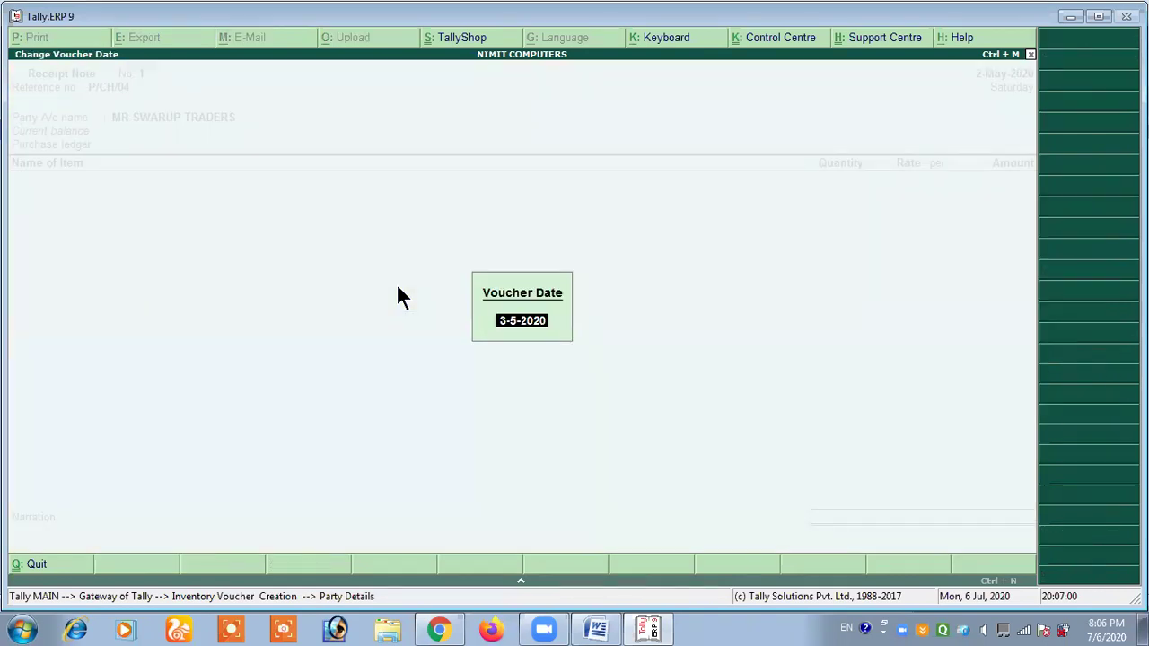
pyautogui.hotkey('alt', 'Tab')
pyautogui.hotkey('alt', 'Tab')
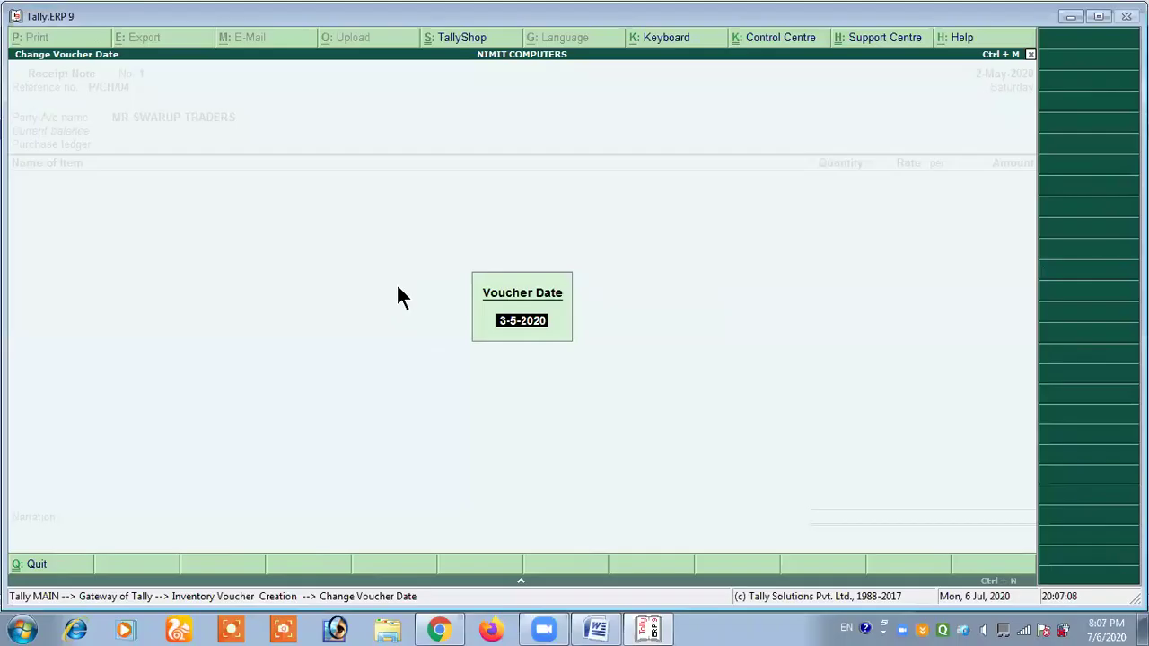
pyautogui.write('2/5/2020')
pyautogui.press('Return')
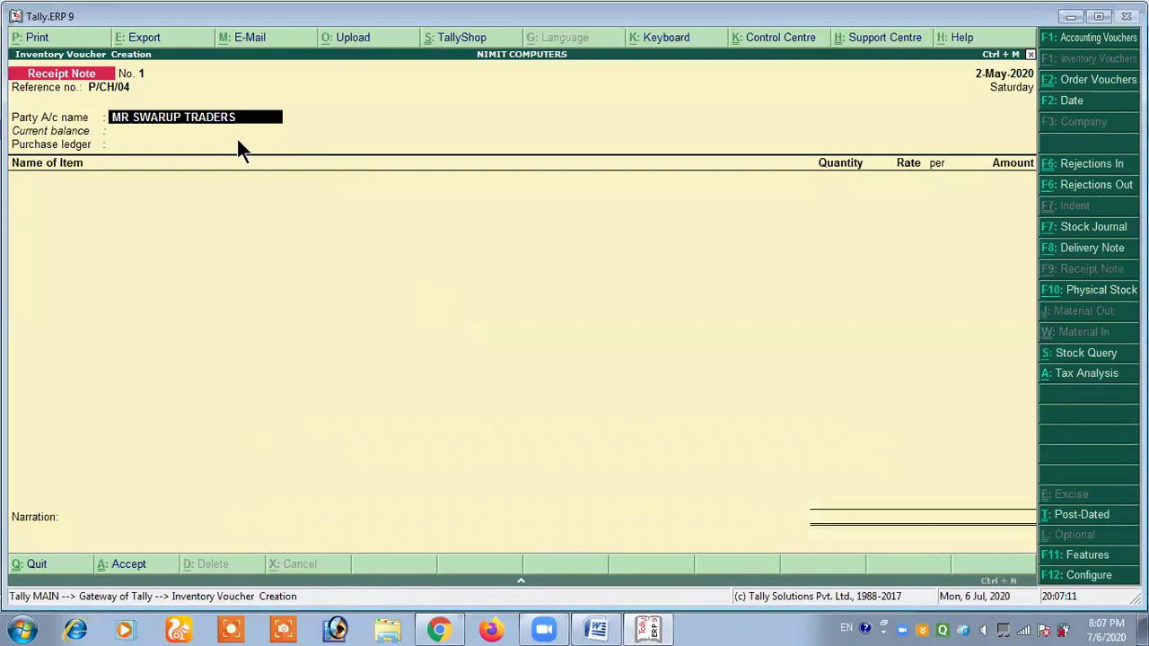
# Step: Link the receipt note to order POI/04 in the party details and accept the supplier's details
pyautogui.press('Return')
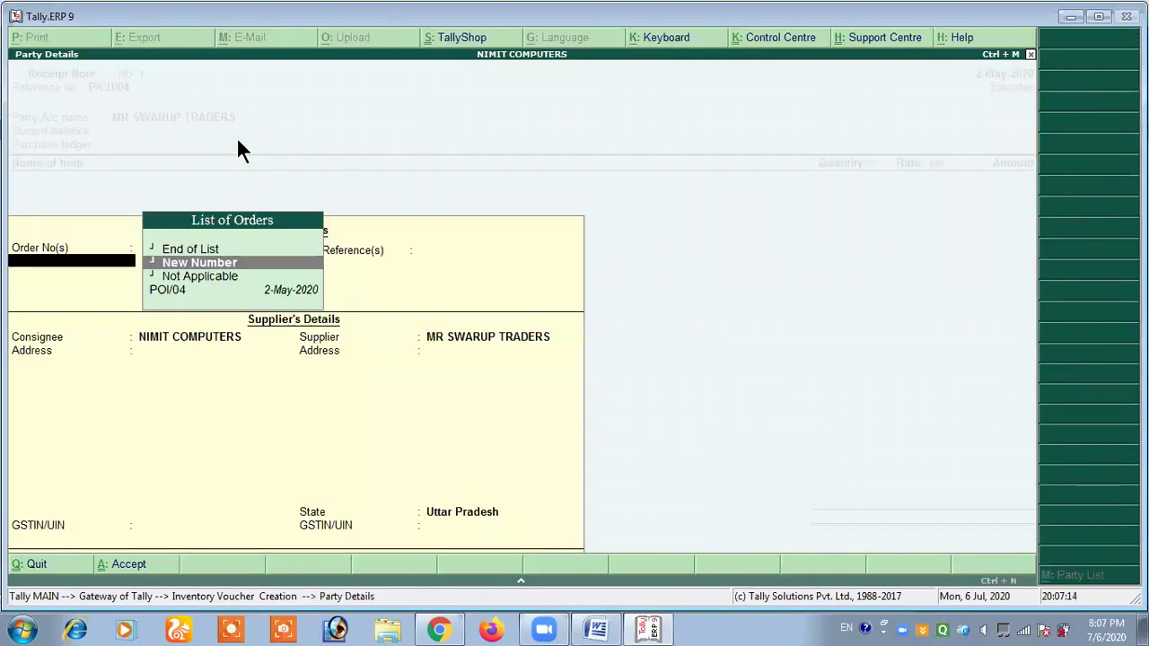
pyautogui.press('Down')
pyautogui.press('Down')
pyautogui.press('Return')
pyautogui.press('Return')
pyautogui.press('Return')
pyautogui.press('Return')
pyautogui.press('Return')
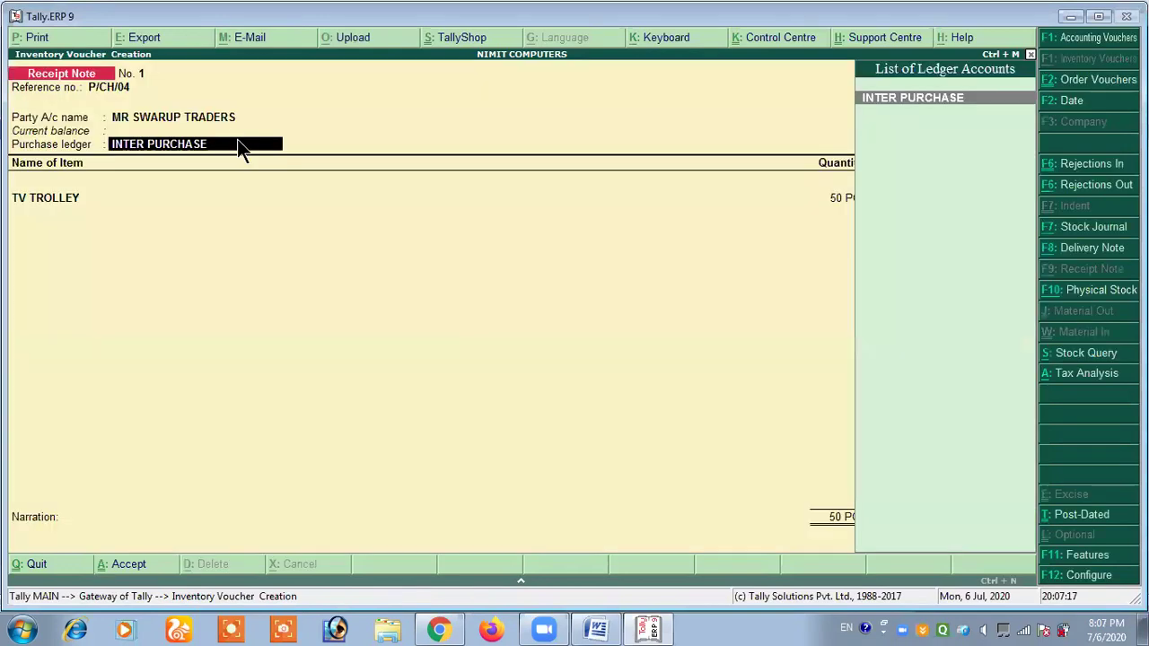
# Step: Accept INTER PURCHASE as the purchase ledger and open the TV TROLLEY item allocations, leaving the item description blank
pyautogui.press('Return')
pyautogui.press('Return')
pyautogui.press('Return')
pyautogui.press('Return')
pyautogui.press('Return')
pyautogui.press('Return')
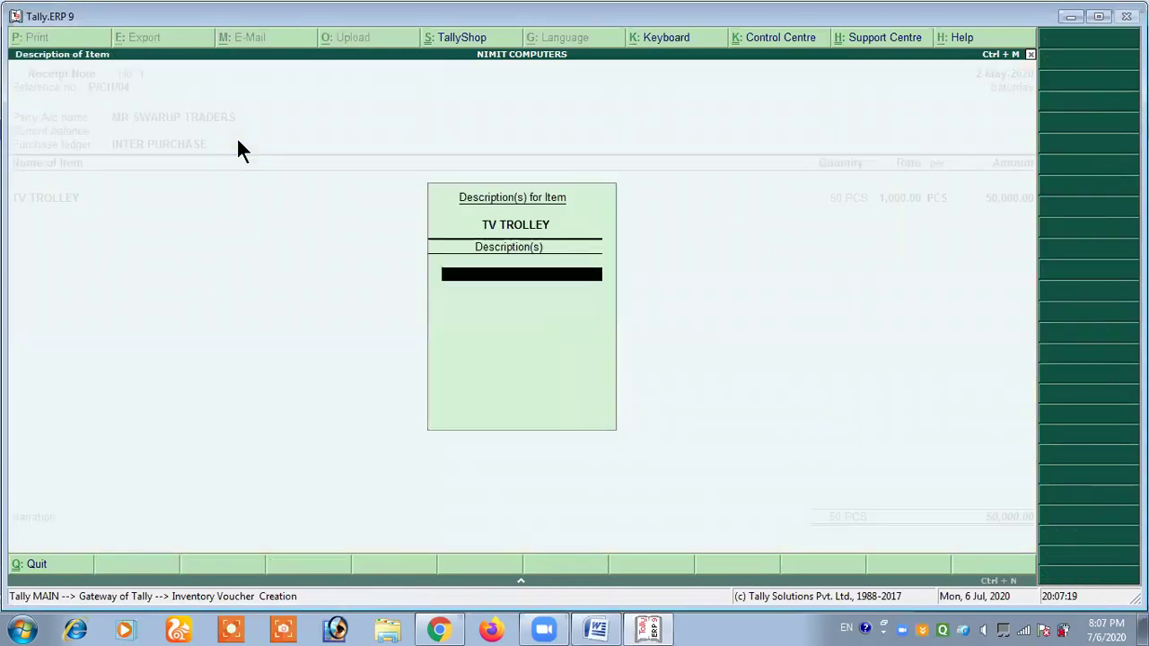
pyautogui.press('Return')
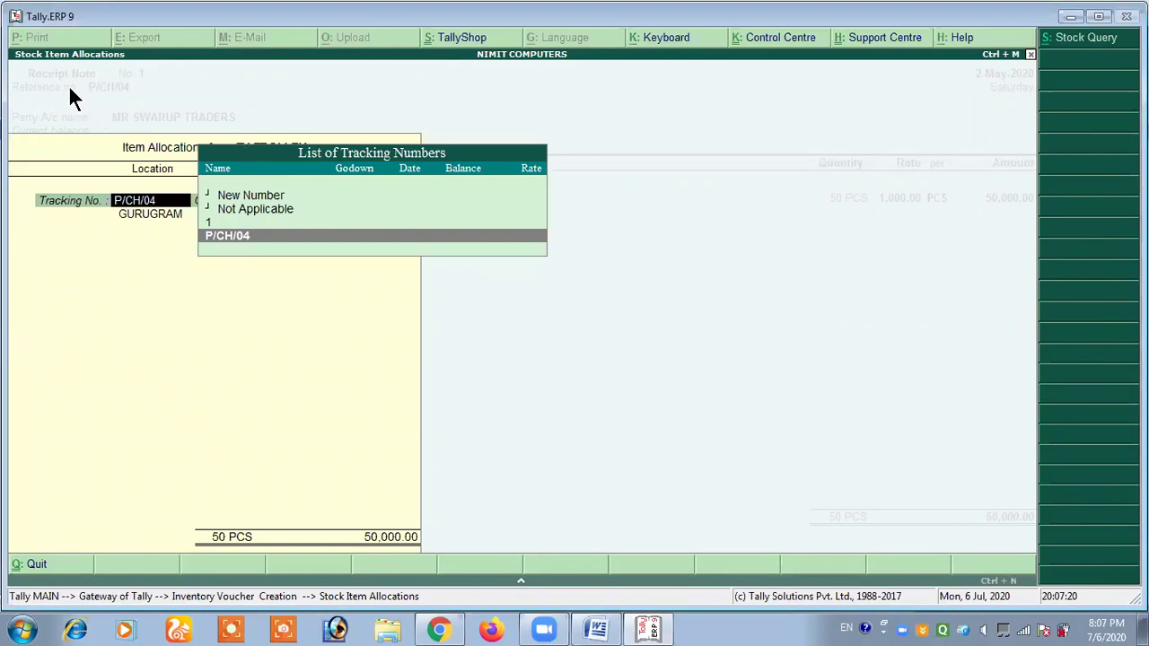
# Step: Allocate the TV TROLLEY quantity to tracking number P/CH/04 and save the receipt note
pyautogui.click(244, 237)
pyautogui.press('Return')
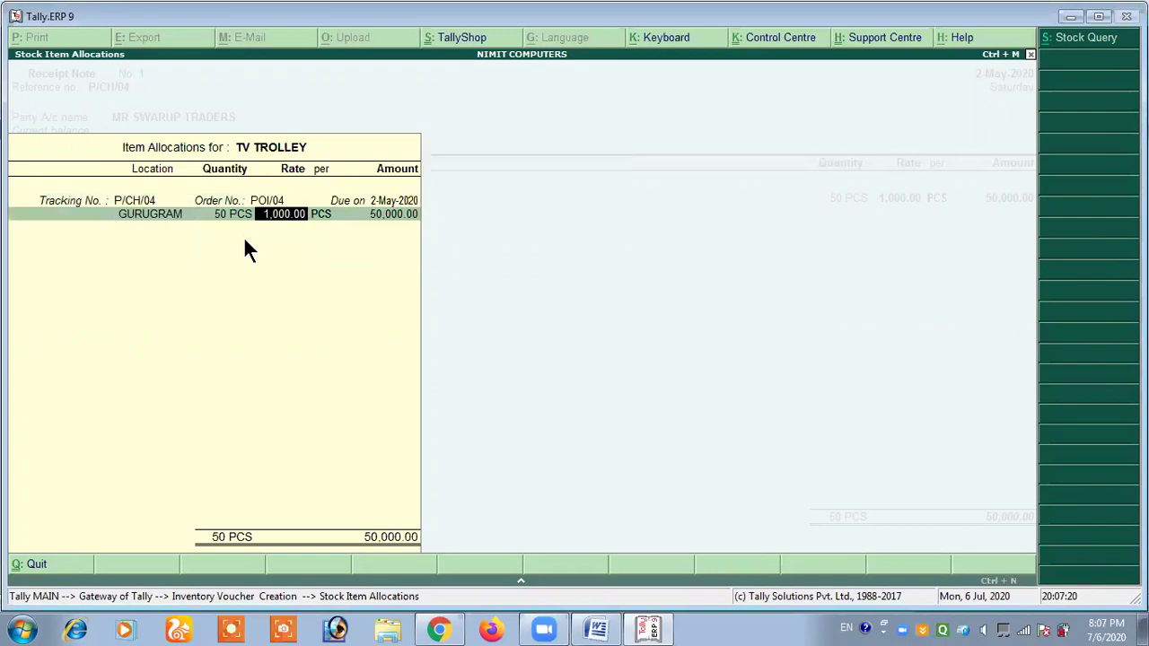
pyautogui.press('Return')
pyautogui.press('Return')
pyautogui.press('Return')
pyautogui.press('Return')
pyautogui.press('Return')
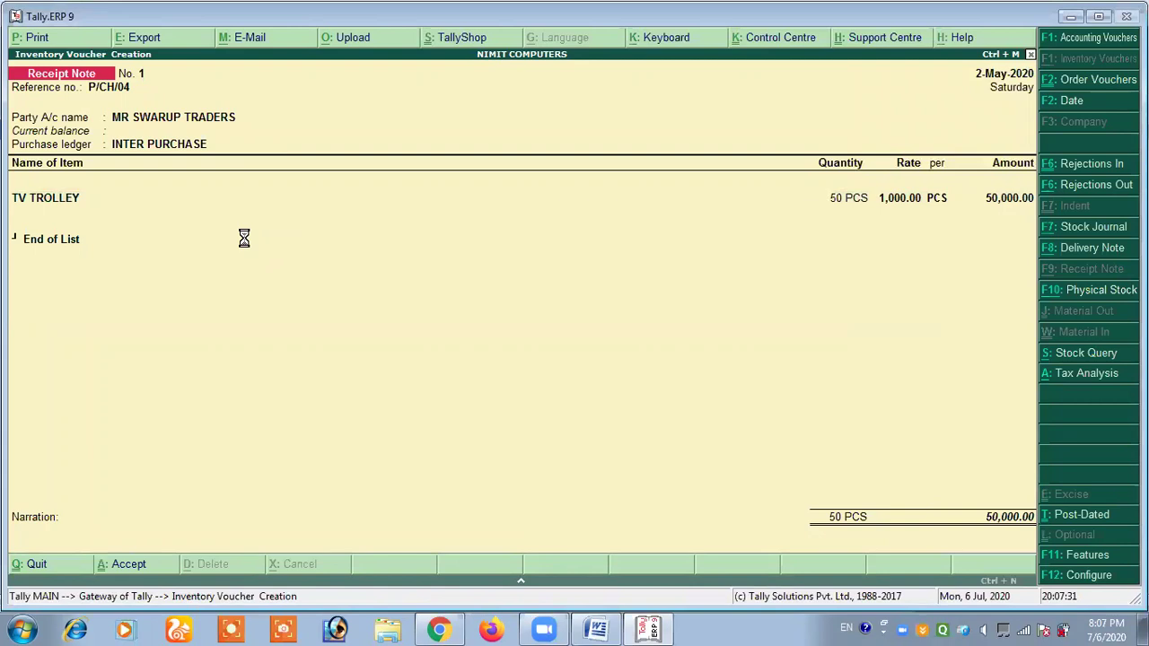
pyautogui.hotkey('ctrl', 'a')
# Step: Switch to Word and examine question 3 on the returned TV trolleys and the instruction for the Rejections Out voucher
pyautogui.hotkey('alt', 'Tab')
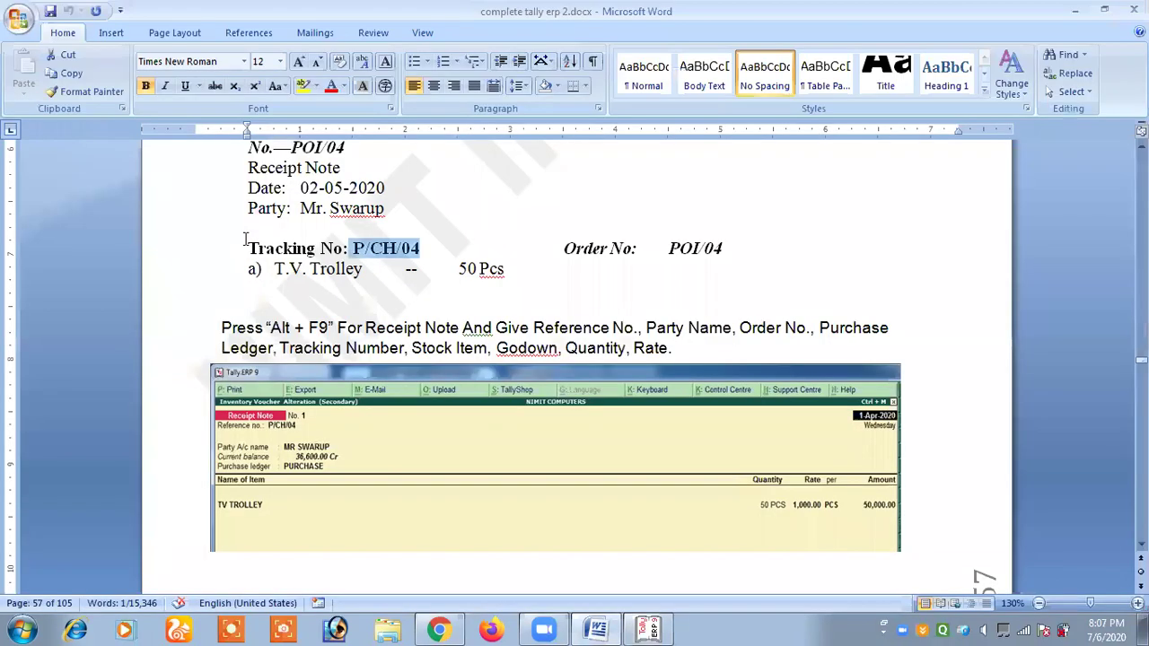
pyautogui.click(377, 272)
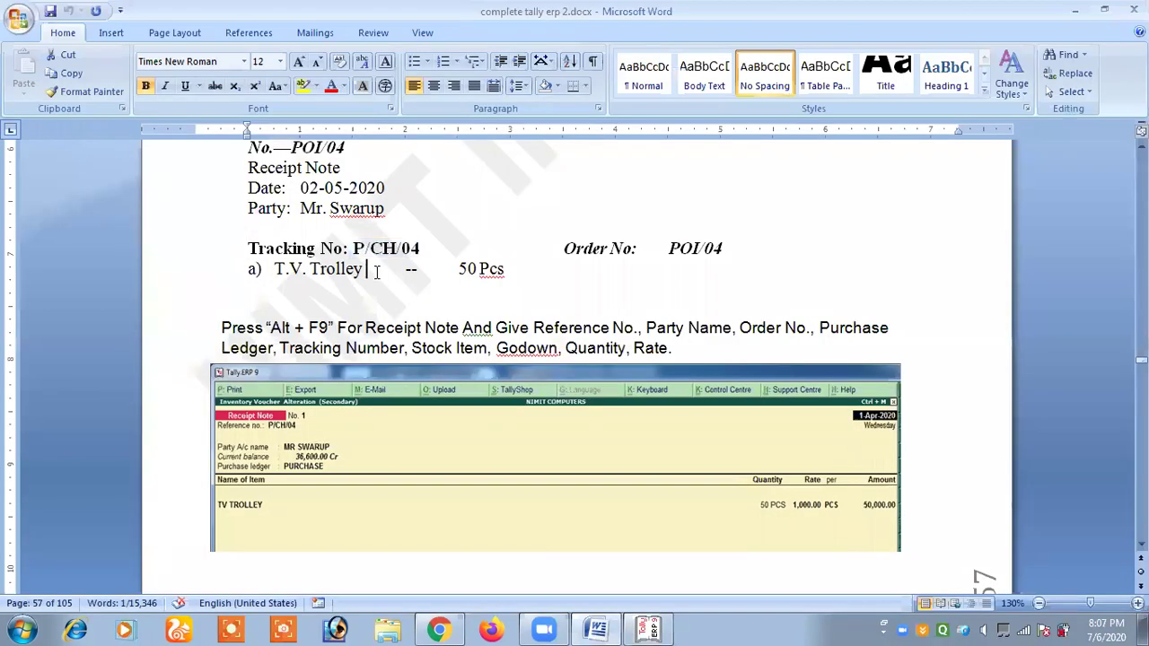
pyautogui.scroll(-5, 377, 272)
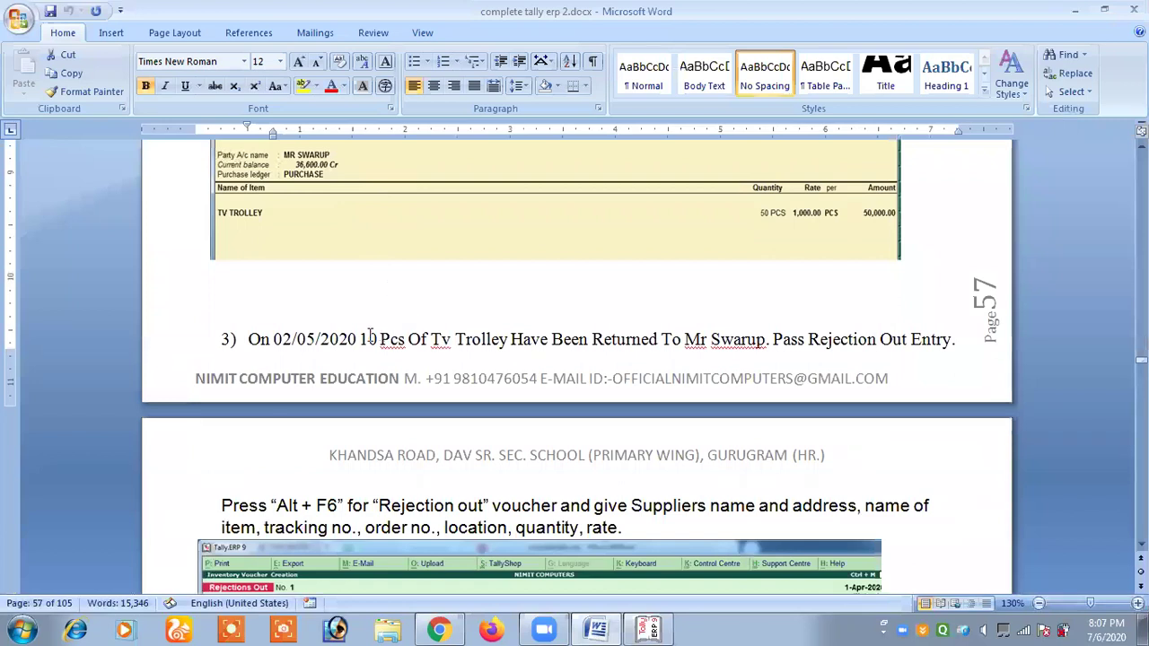
pyautogui.moveTo(369, 338); pyautogui.dragTo(891, 339)
pyautogui.click(742, 340)
pyautogui.click(892, 339)
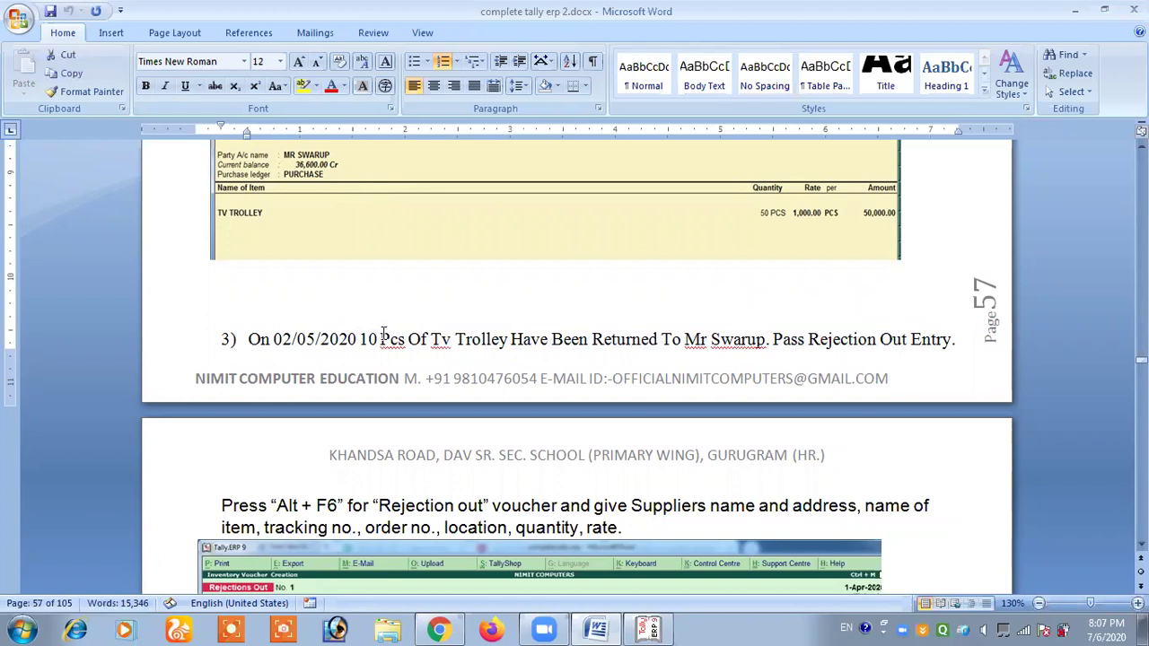
pyautogui.scroll(-3, 376, 388)
pyautogui.moveTo(273, 396); pyautogui.dragTo(334, 396)
pyautogui.click(333, 397)
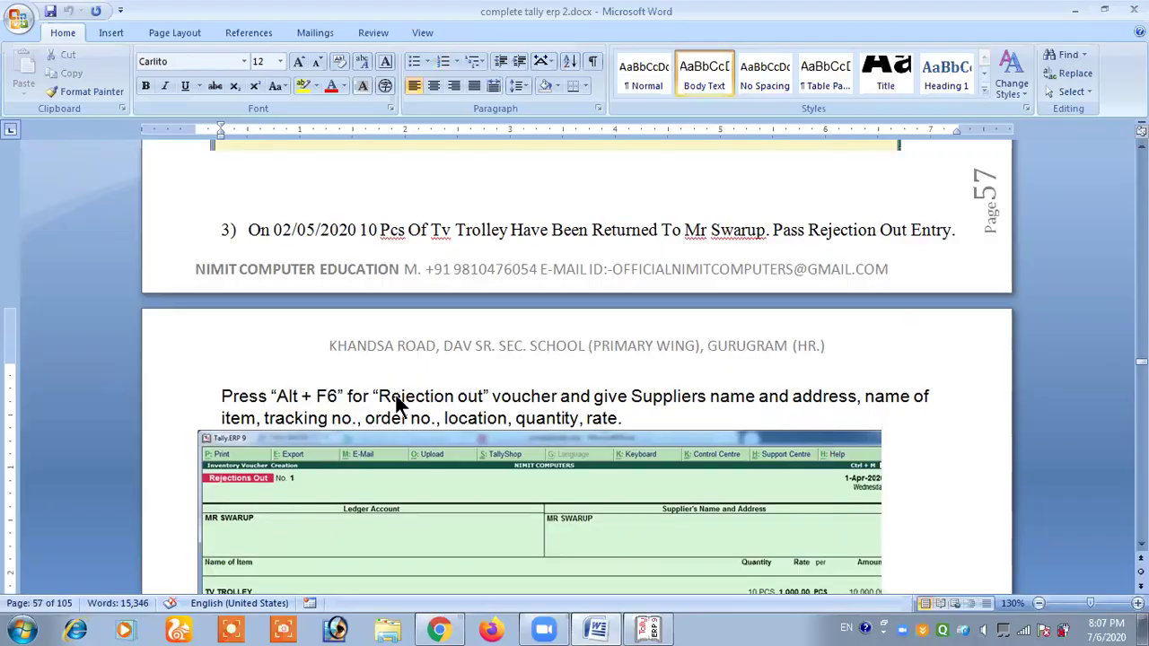
# Step: Open a Rejections Out voucher in Tally.ERP 9 and select SWARUP TRADERS as ledger account and supplier, leaving the address blank
pyautogui.hotkey('alt', 'Tab')
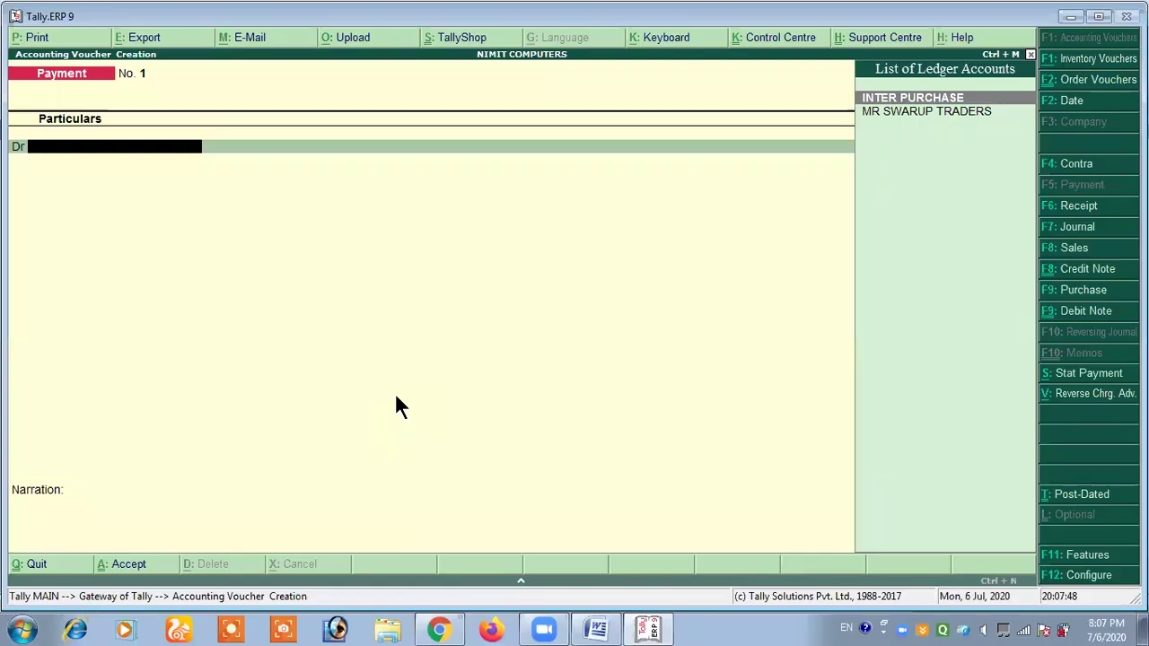
pyautogui.hotkey('alt', 'F8')
pyautogui.hotkey('alt', 'F6')
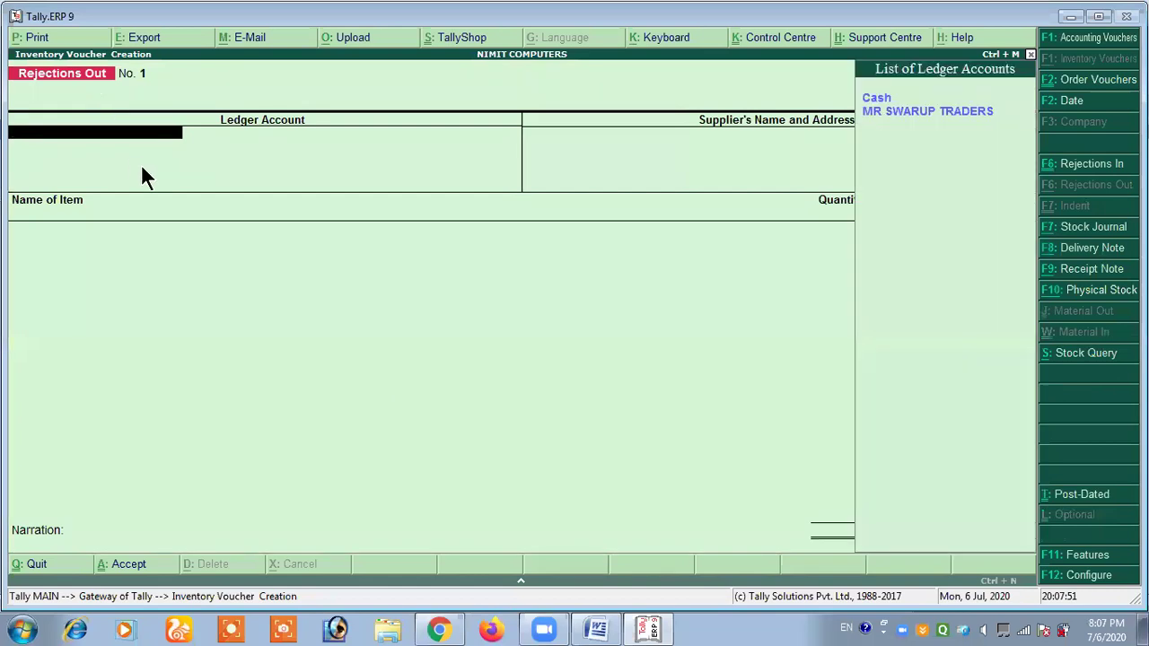
pyautogui.write('m')
pyautogui.press('Return')
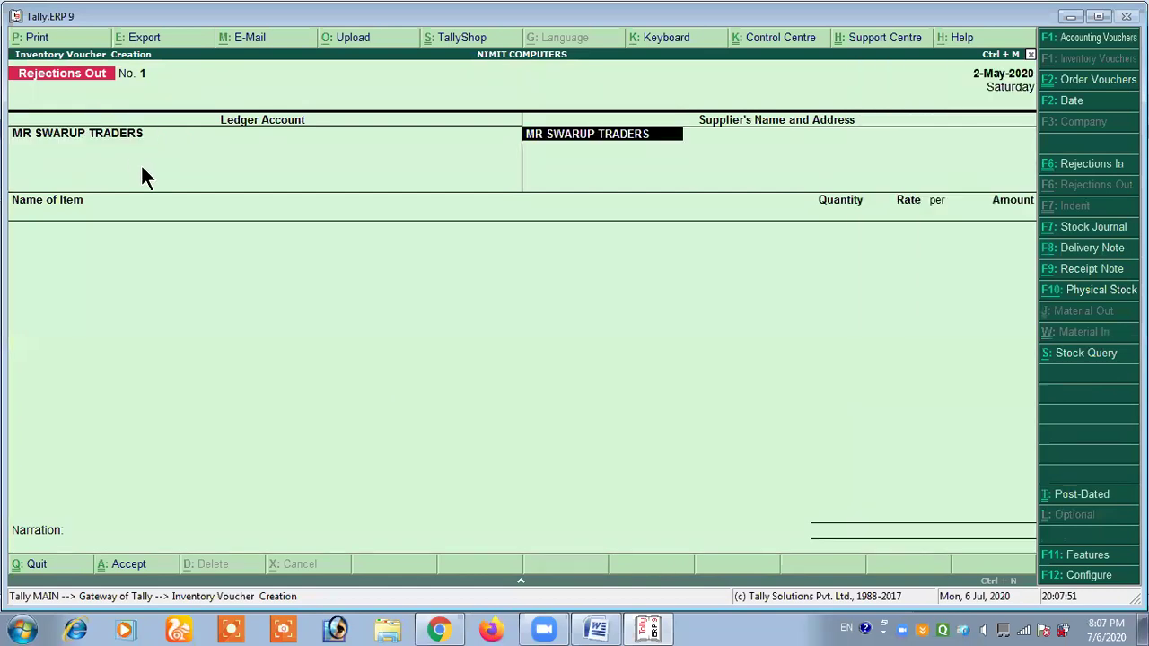
pyautogui.press('Return')
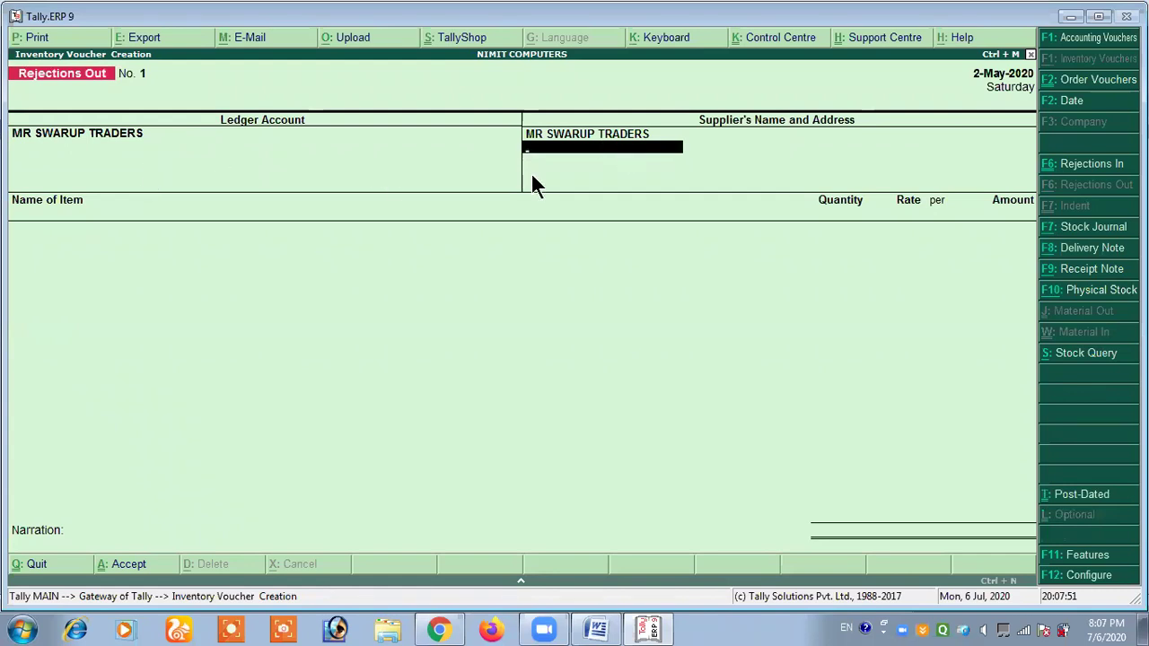
pyautogui.press('Return')
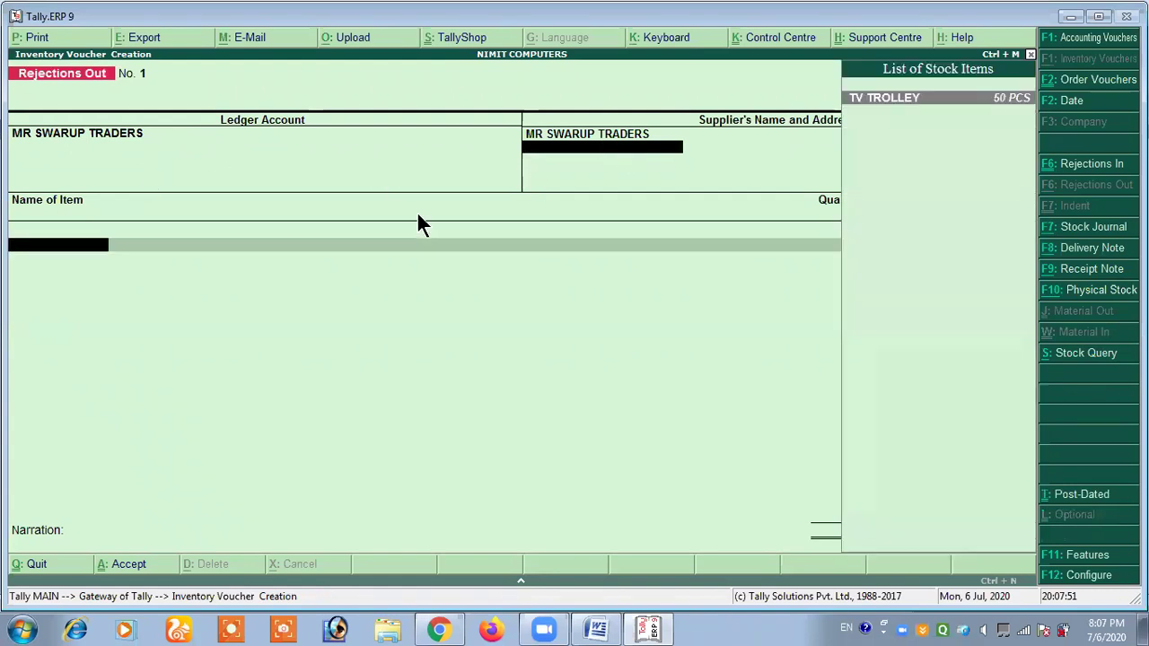
# Step: Add TV TROLLEY to the rejection against tracking number P/CH/04 from GURUGRAM with a quantity of 10 pieces
pyautogui.press('Return')
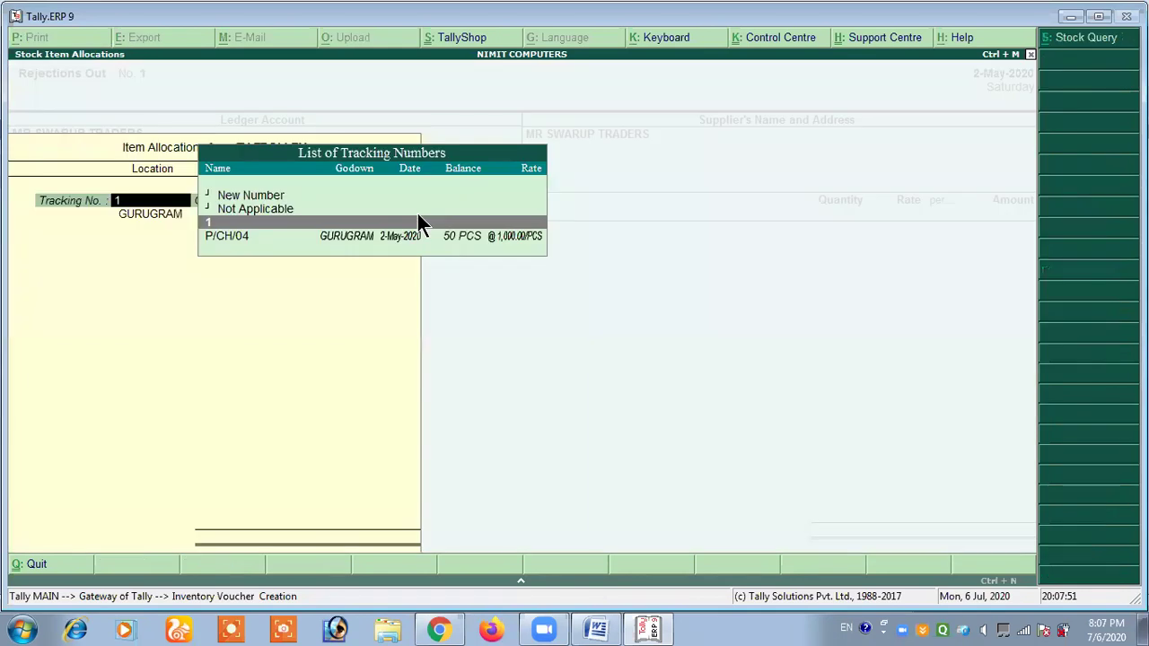
pyautogui.press('Down')
pyautogui.press('Return')
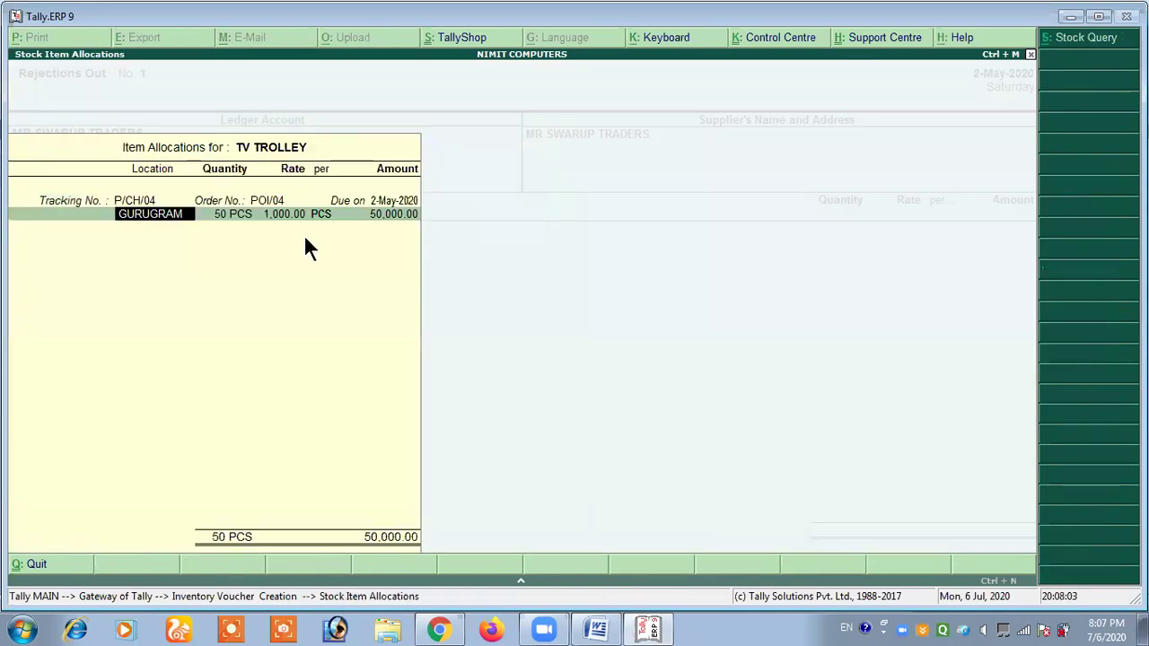
pyautogui.press('Return')
pyautogui.write('10')
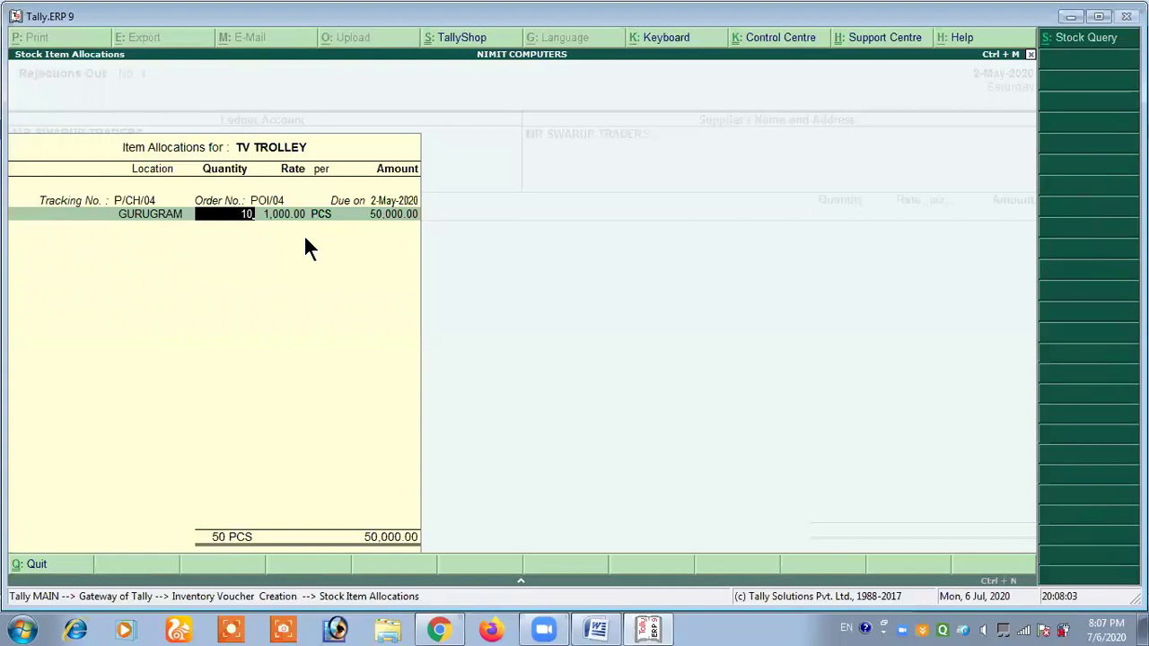
pyautogui.press('Return')
pyautogui.press('Return')
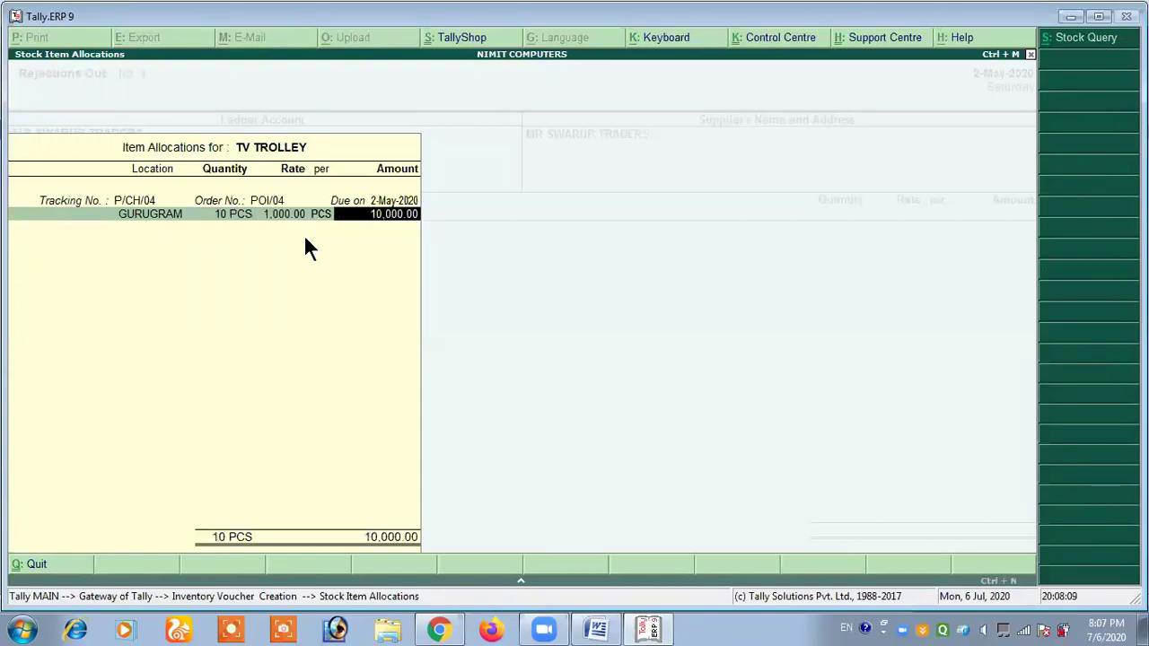
pyautogui.press('Return')
# Step: End the item list without a narration, save the Rejections Out voucher and return to the Payment voucher
pyautogui.press('Return')
pyautogui.press('Return')
pyautogui.press('Return')
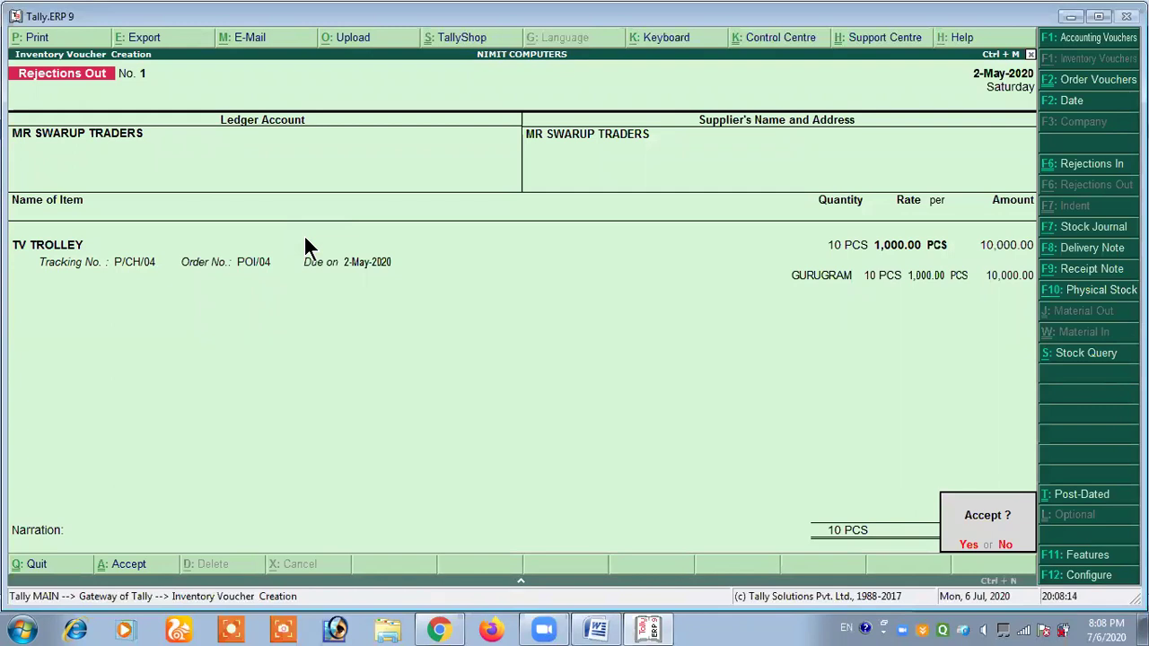
pyautogui.press('Return')
pyautogui.press('F5')
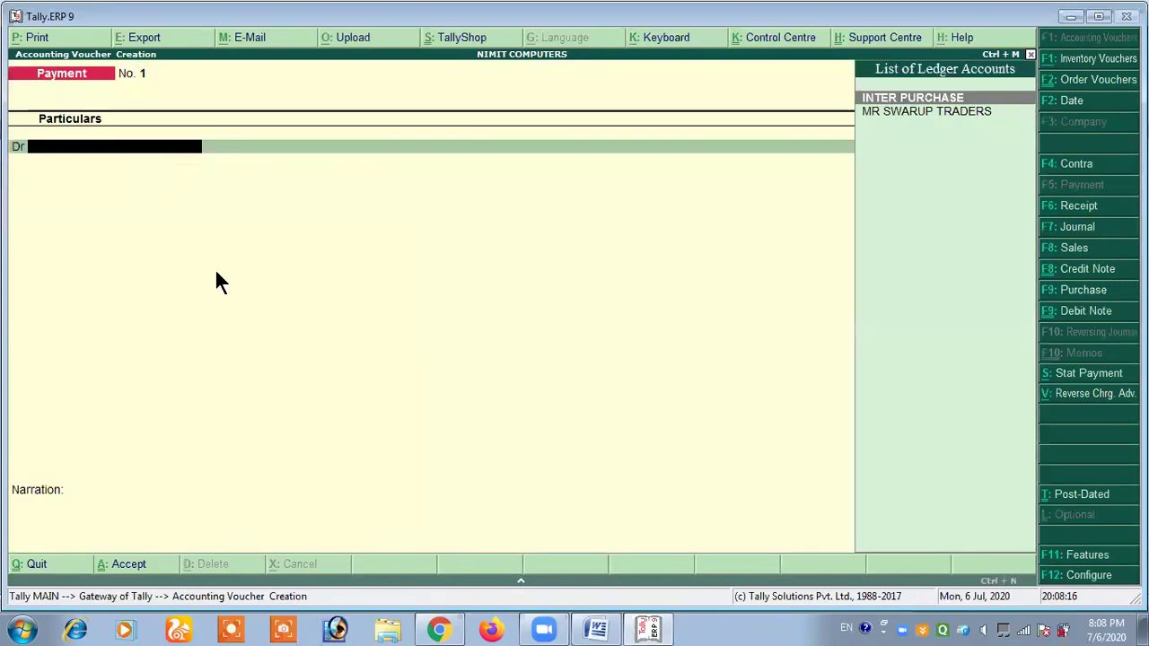
# Step: Switch to Word and examine question 4 for the supplier's bill details, additional charges and Purchase voucher instruction
pyautogui.hotkey('alt', 'Tab')
pyautogui.scroll(-1, 220, 282)
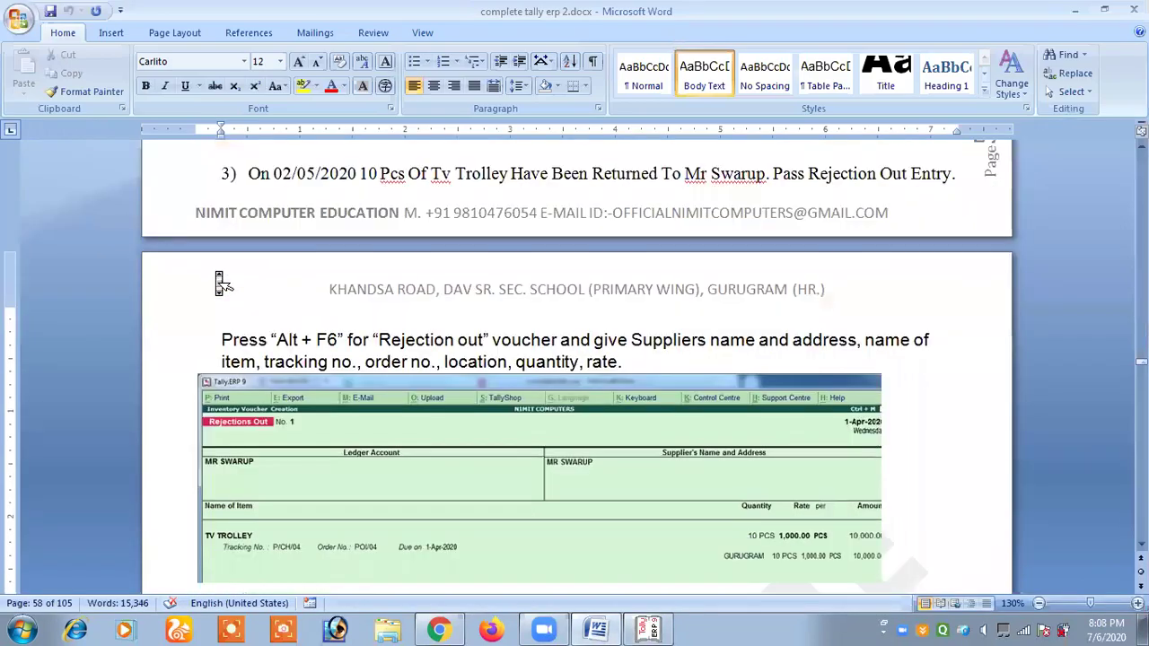
pyautogui.scroll(-5, 220, 282)
pyautogui.moveTo(360, 395); pyautogui.dragTo(428, 396)
pyautogui.click(429, 397)
pyautogui.scroll(-1, 434, 396)
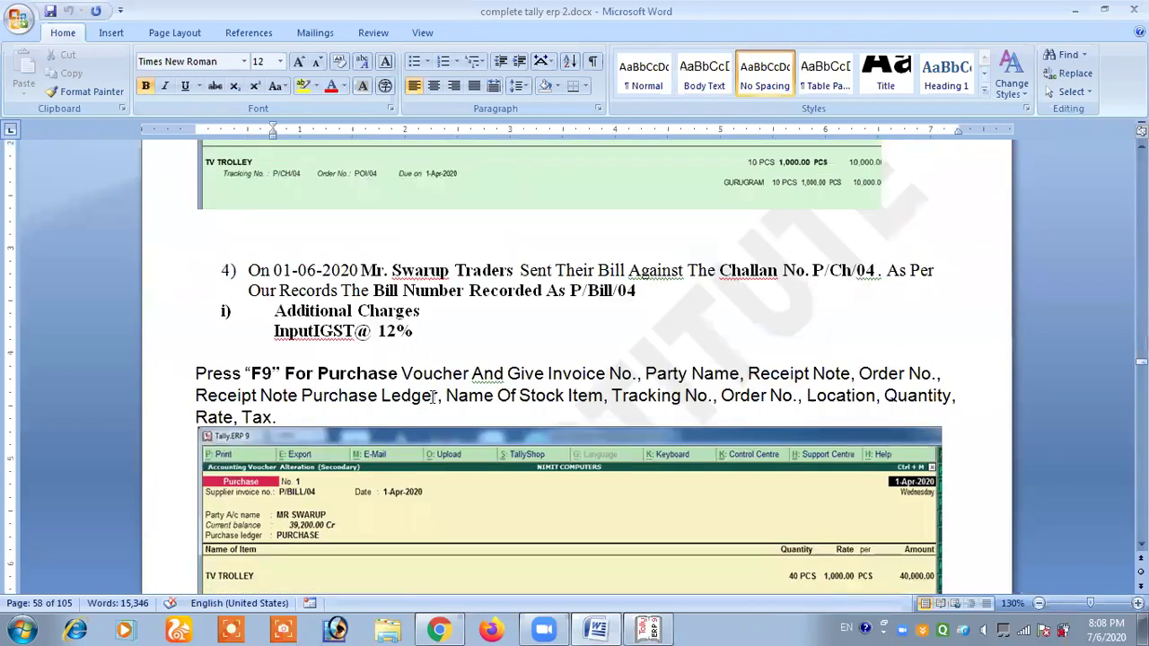
pyautogui.click(261, 375)
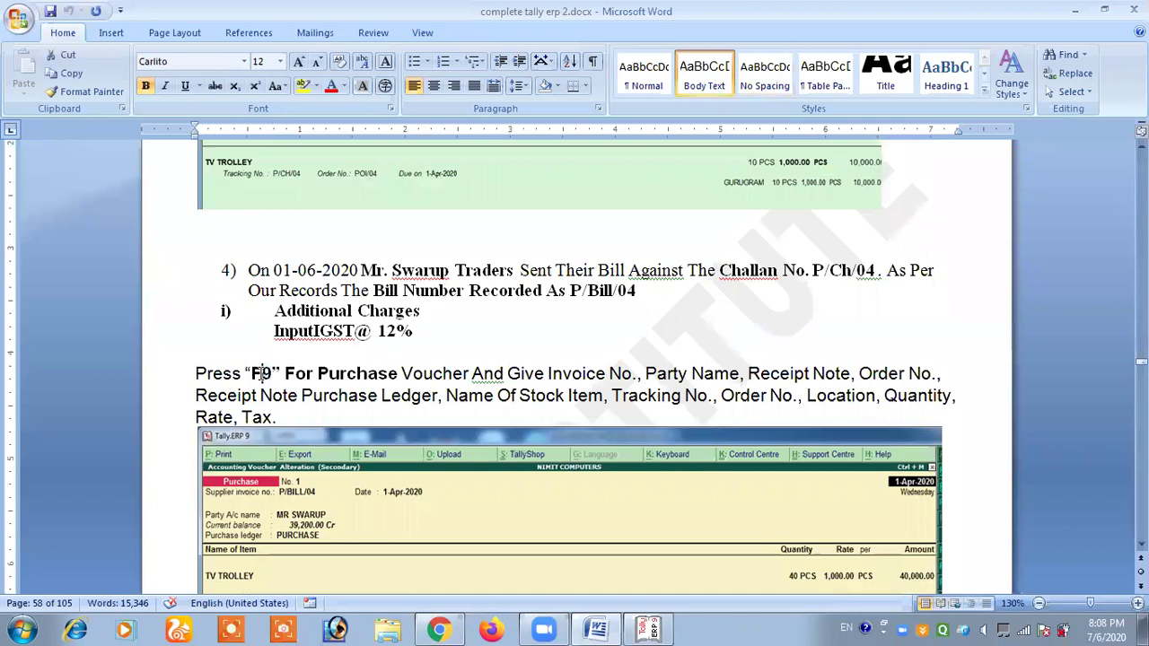
# Step: Switch to Tally.ERP 9, open a Purchase voucher and set its date to 1-Jun-2020 as given in question 4 of the Word document
pyautogui.hotkey('alt', 'Tab')
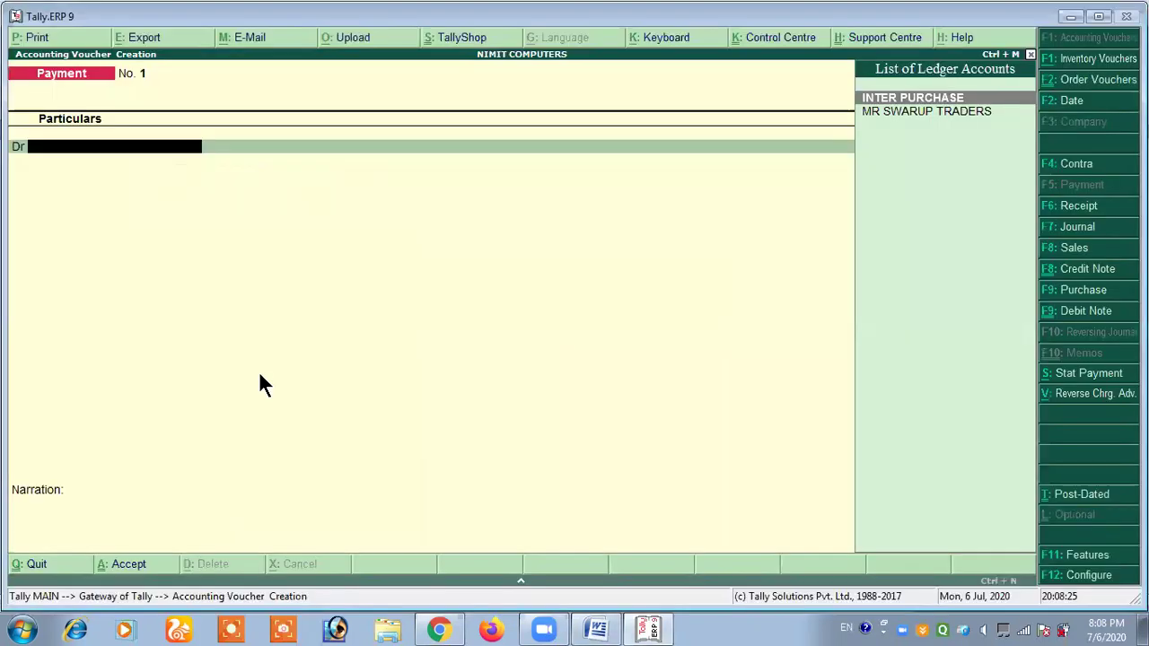
pyautogui.press('F9')
pyautogui.hotkey('alt', 'Tab')
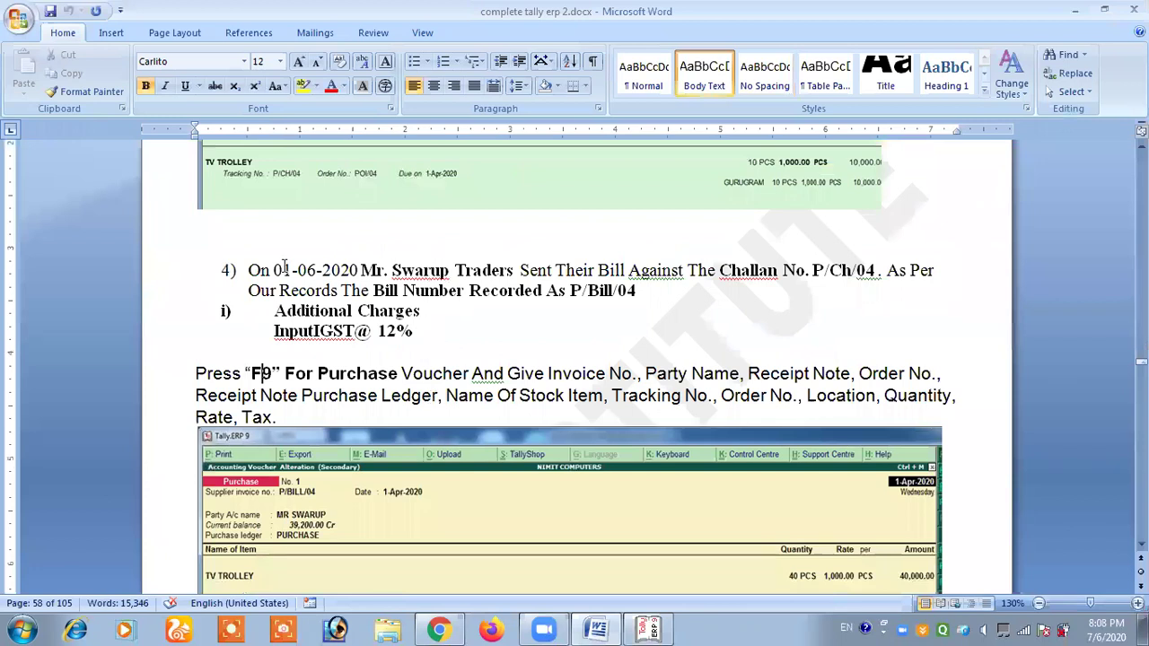
pyautogui.moveTo(280, 269); pyautogui.dragTo(326, 270)
pyautogui.click(326, 270)
pyautogui.hotkey('alt', 'Tab')
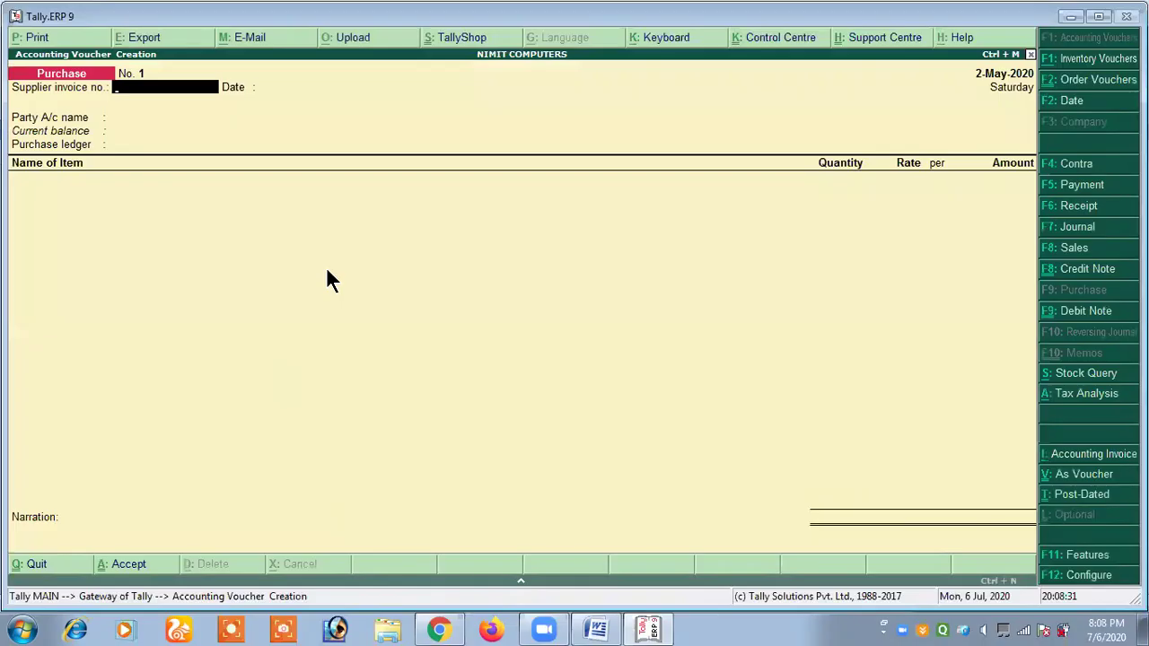
pyautogui.press('F2')
pyautogui.write('1/6/20')
pyautogui.press('Return')
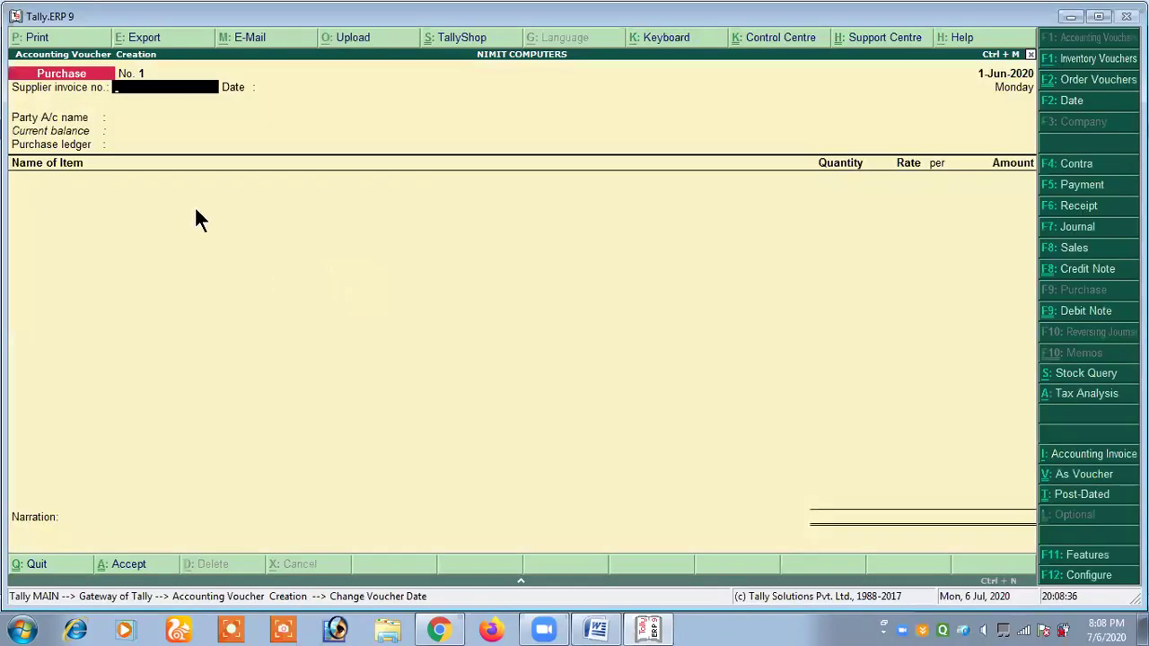
# Step: Look up the bill number in Word and enter P/BILL/04 as the supplier invoice number dated 1-Jun-2020 in the Tally.ERP 9 Purchase voucher
pyautogui.hotkey('alt', 'Tab')
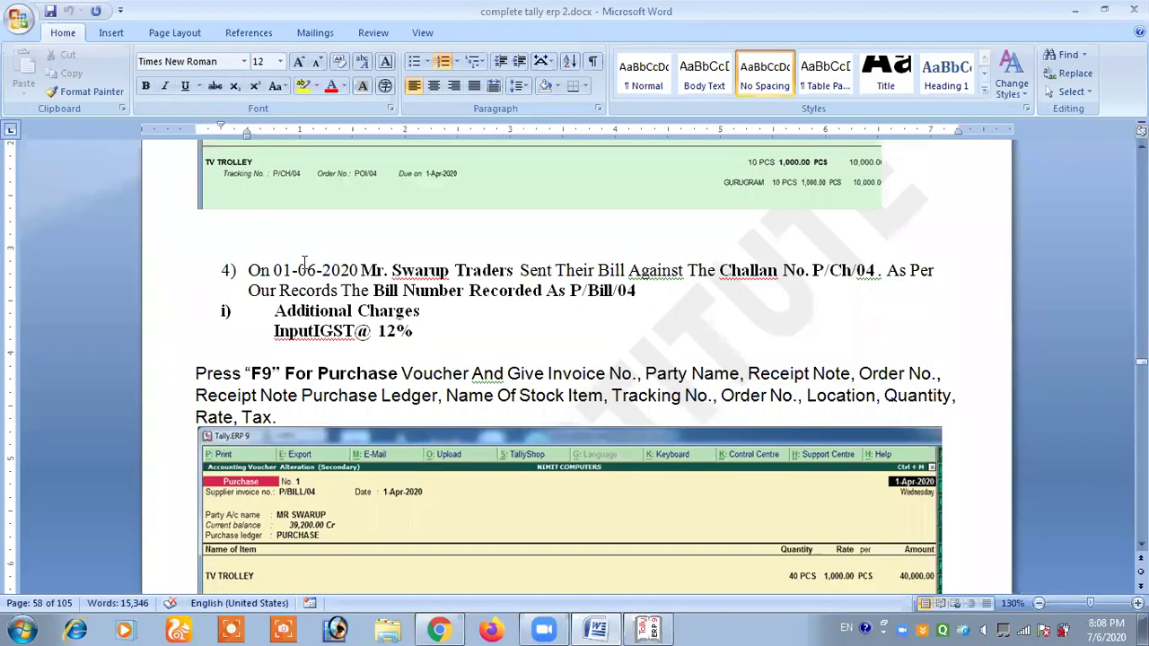
pyautogui.moveTo(573, 290); pyautogui.dragTo(664, 294)
pyautogui.click(667, 293)
pyautogui.hotkey('alt', 'Tab')
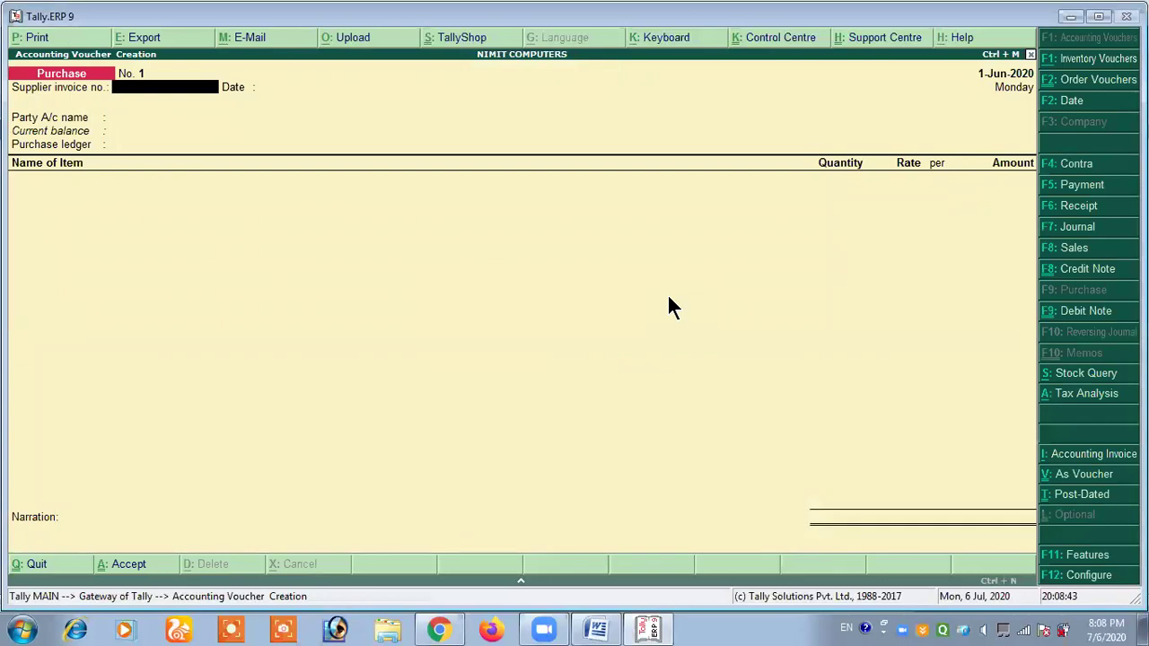
pyautogui.write('P/BILL/04')
pyautogui.press('Return')
pyautogui.press('Return')
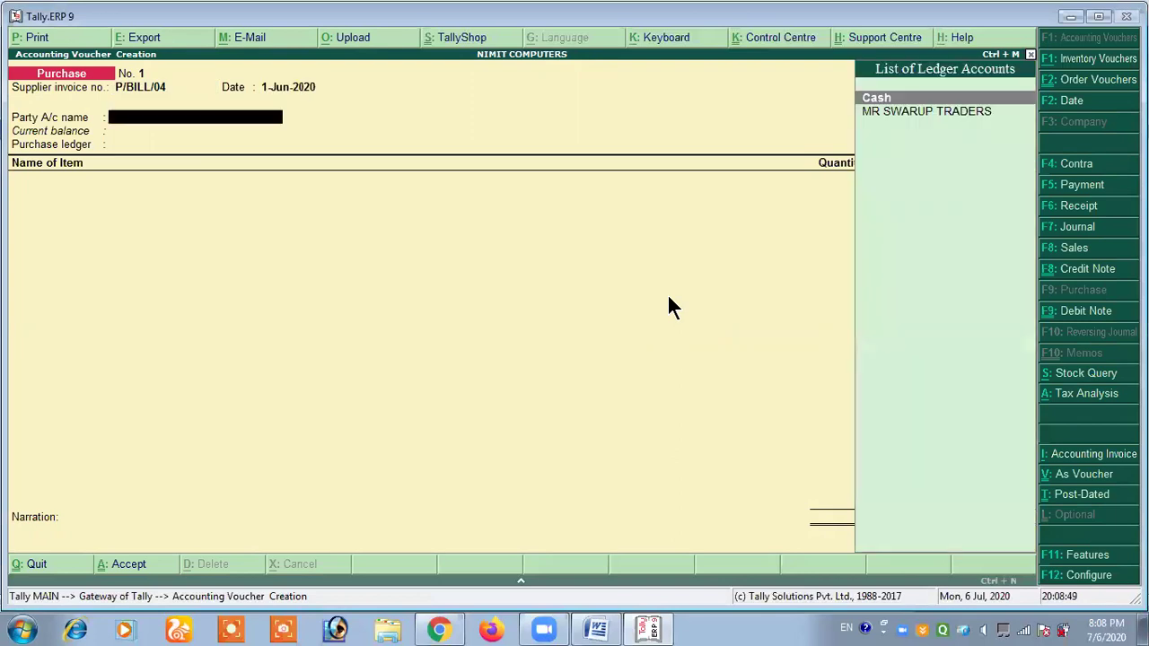
# Step: Select SWARUP TRADERS as the party account and link receipt note P/CH/04, leaving the supplier address blank
pyautogui.press('Down')
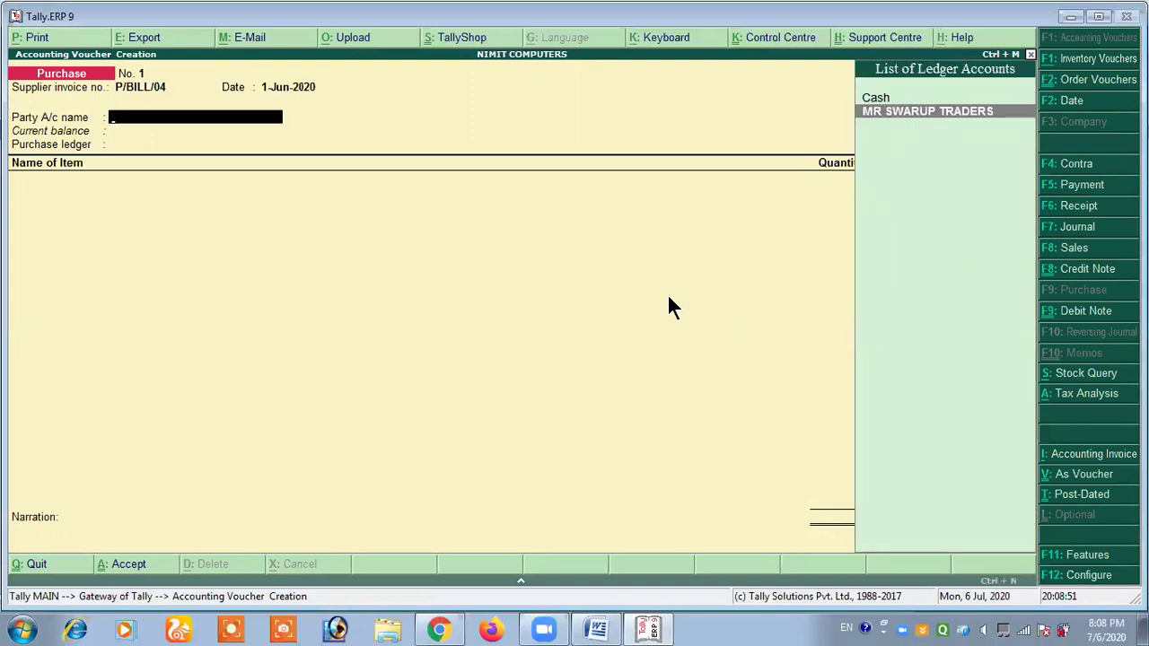
pyautogui.press('Return')
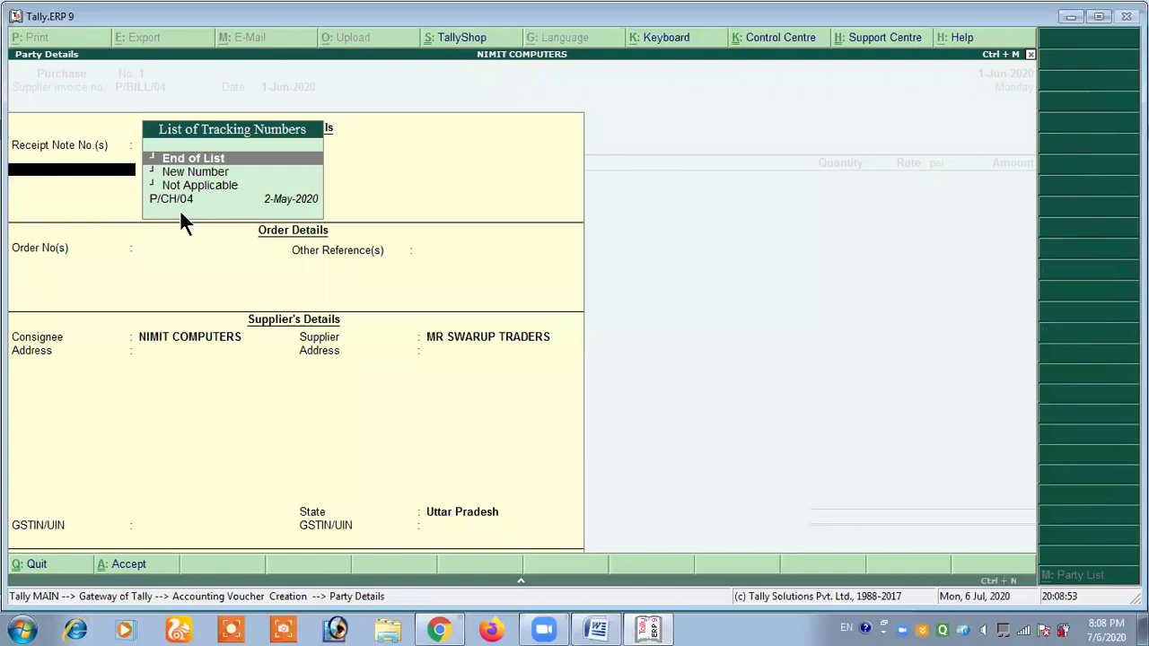
pyautogui.click(176, 203)
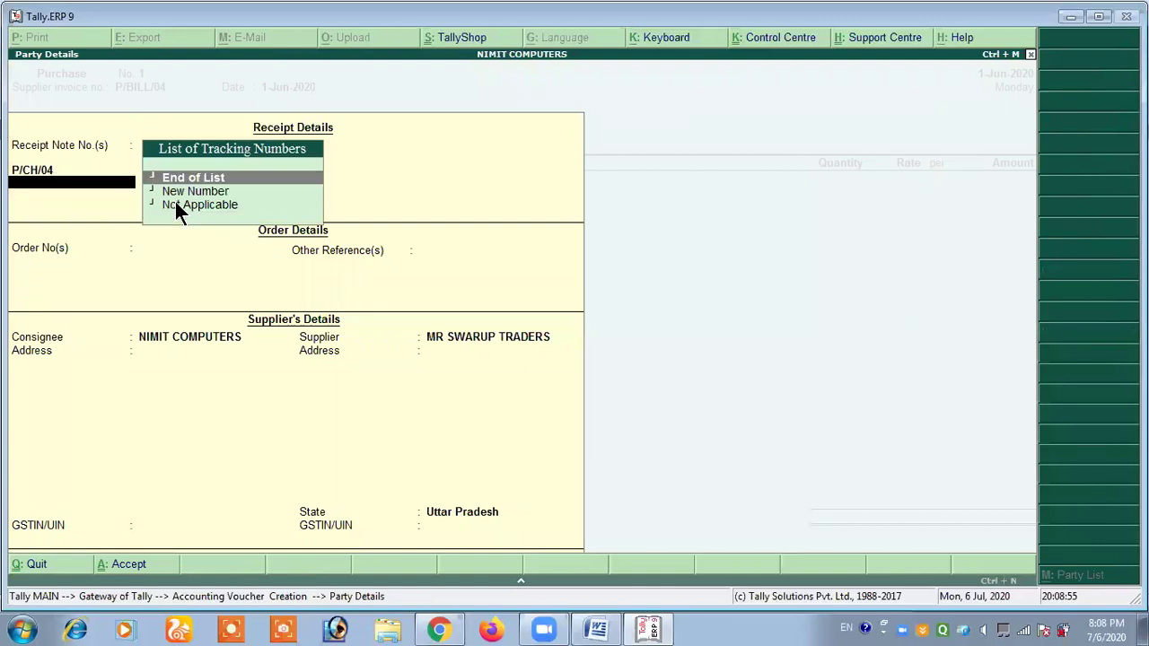
pyautogui.press('Return')
pyautogui.press('Return')
pyautogui.press('Return')
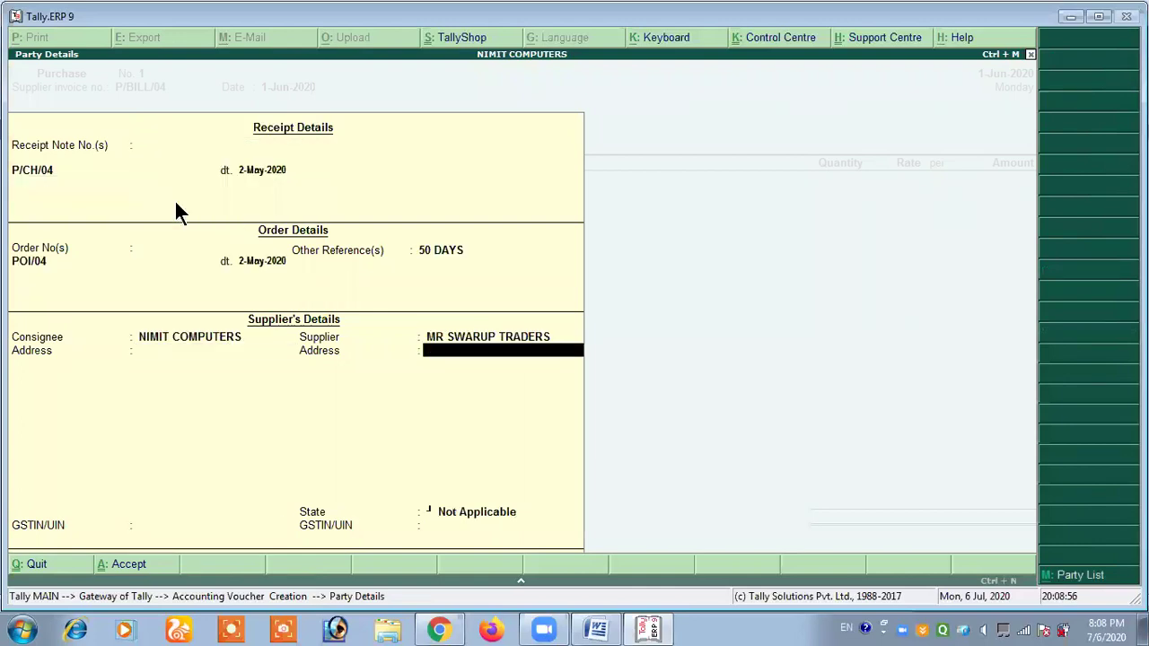
pyautogui.press('Return')
pyautogui.press('Return')
pyautogui.press('Return')
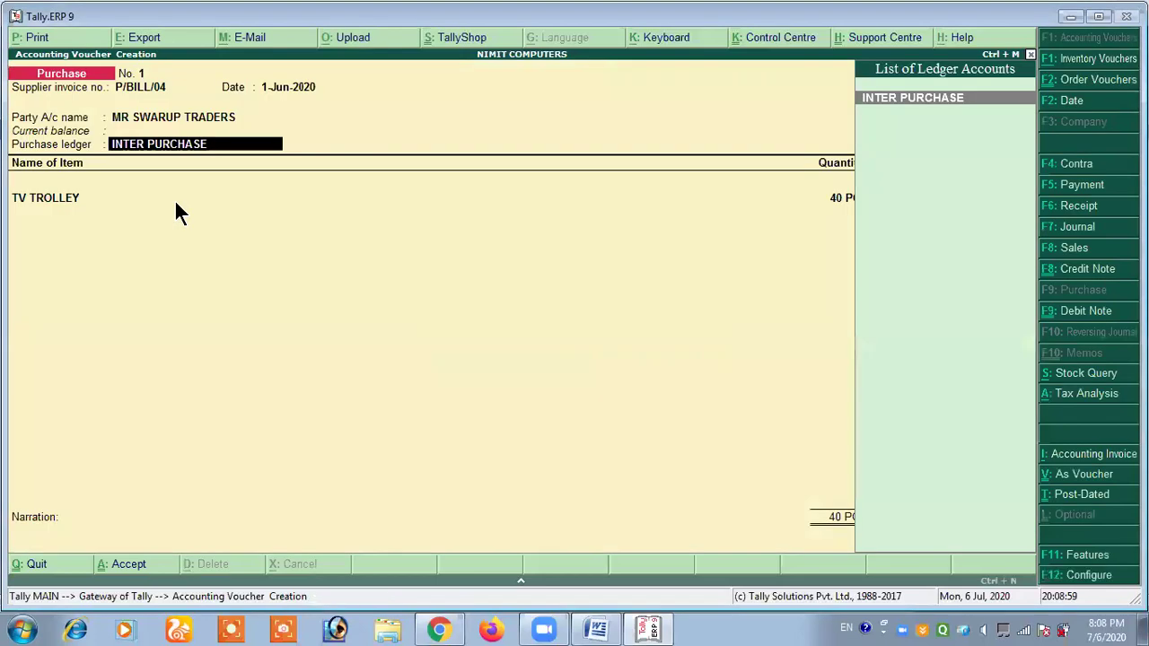
# Step: Accept INTER PURCHASE as the purchase ledger and keep the TV TROLLEY item without a description
pyautogui.press('Return')
pyautogui.press('Return')
pyautogui.press('Return')
pyautogui.press('Return')
pyautogui.press('Return')
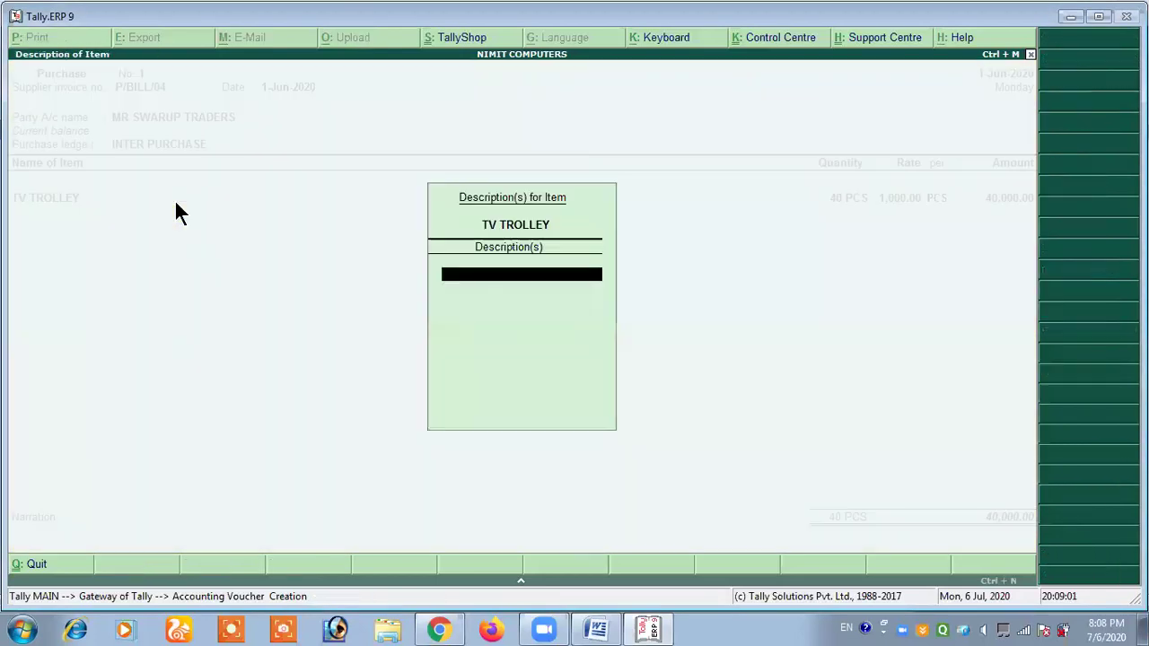
pyautogui.press('Return')
# Step: Keep the TV TROLLEY allocation of 40 PCS at 1,000.00 from GURUGRAM against P/CH/04 and end the item list
pyautogui.press('Return')
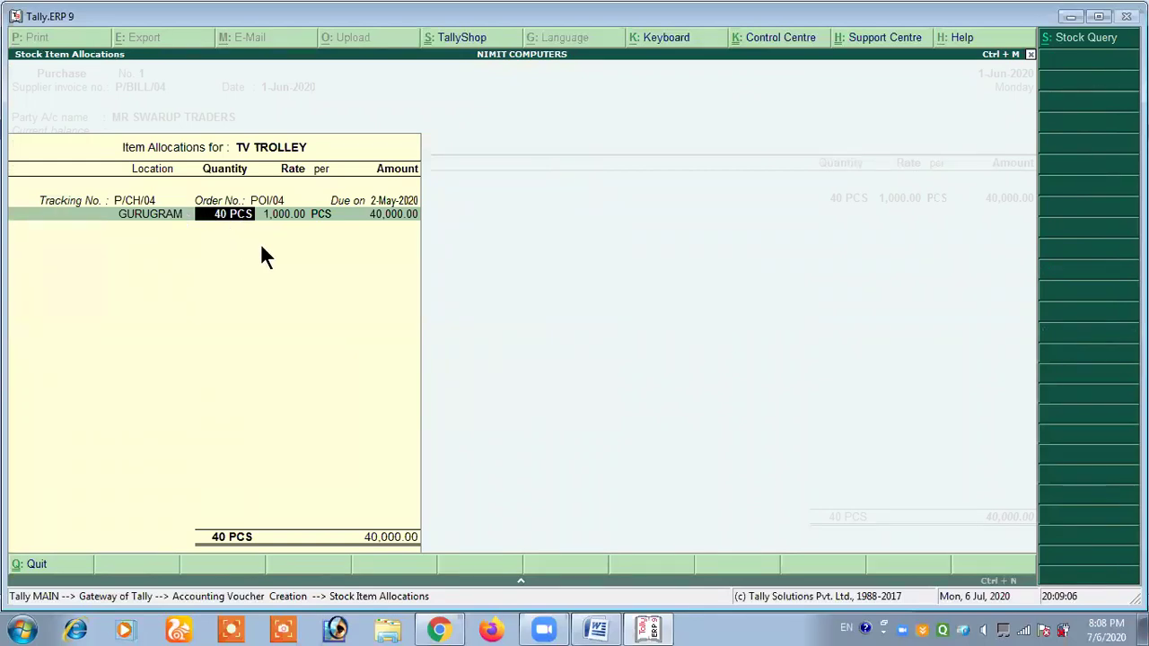
pyautogui.press('Return')
pyautogui.press('Return')
pyautogui.press('Return')
pyautogui.press('Return')
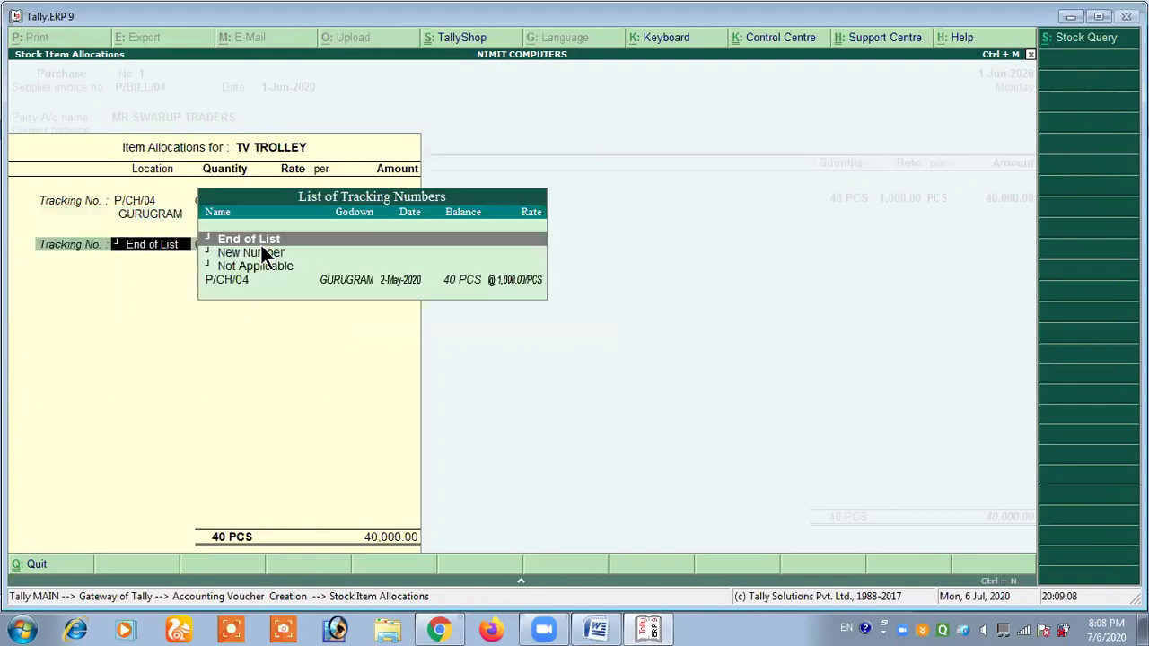
pyautogui.press('Return')
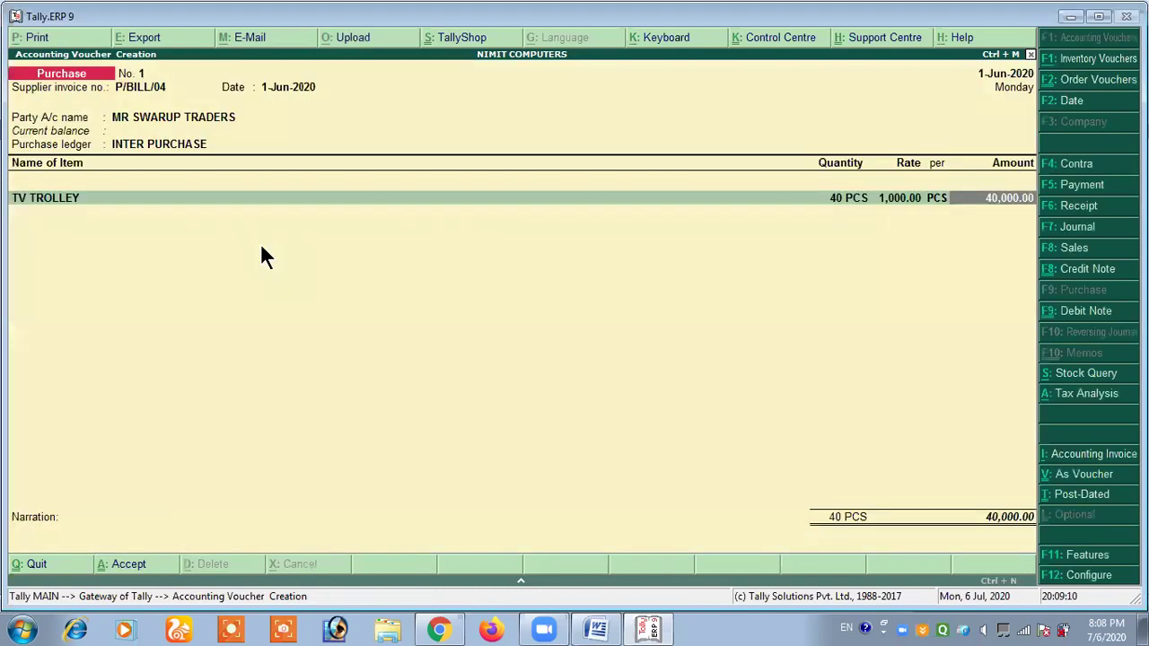
pyautogui.press('Return')
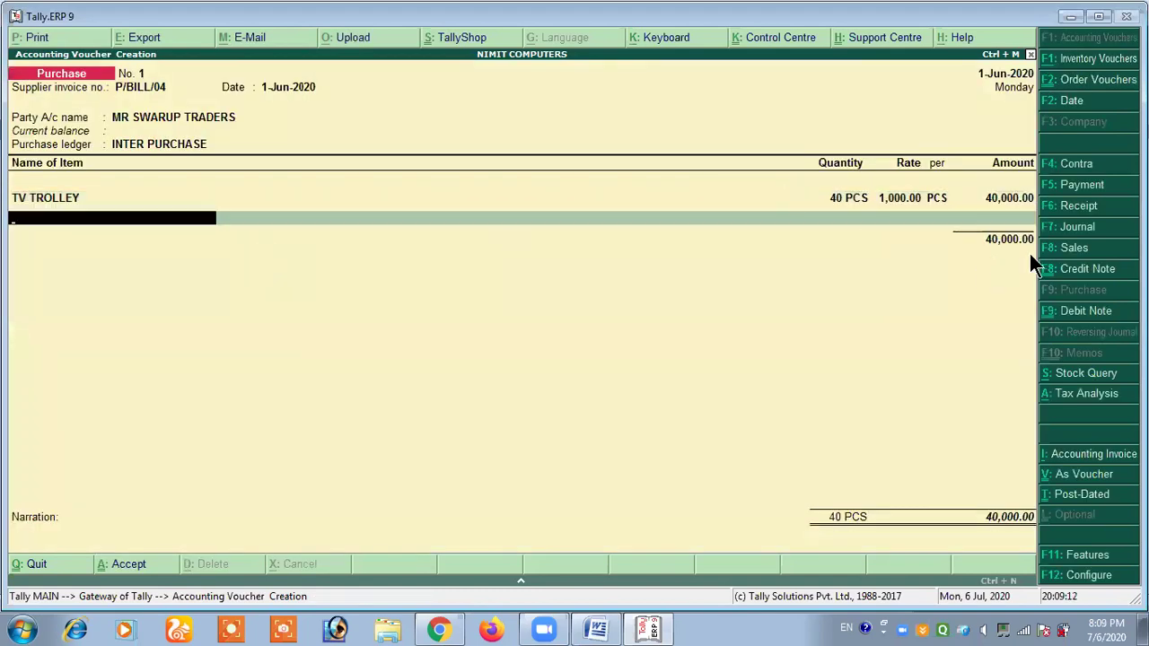
pyautogui.press('Return')
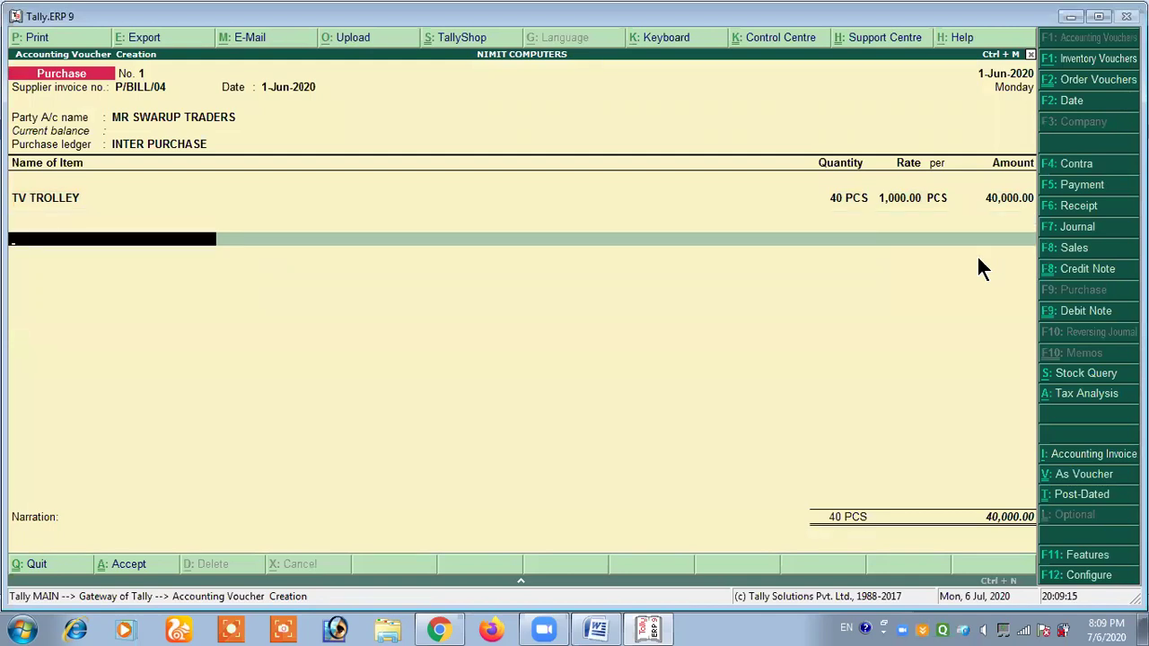
# Step: Start a new ledger from the voucher, name it INPUTIGST@12% and place it under Duties & Taxes
pyautogui.hotkey('alt', 'c')
pyautogui.write('INTER')
pyautogui.press('BackSpace')
pyautogui.press('BackSpace')
pyautogui.press('BackSpace')
pyautogui.press('BackSpace')
pyautogui.press('BackSpace')
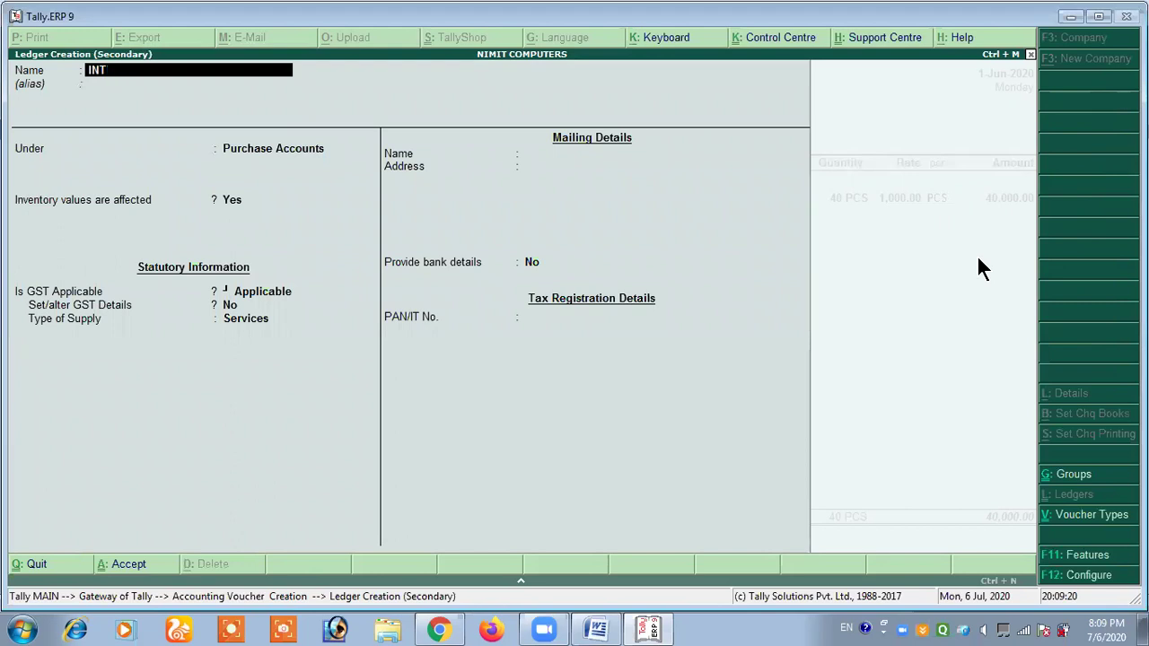
pyautogui.write('INPUTIGST@12%')
pyautogui.press('Return')
pyautogui.press('Return')
pyautogui.write('Du')
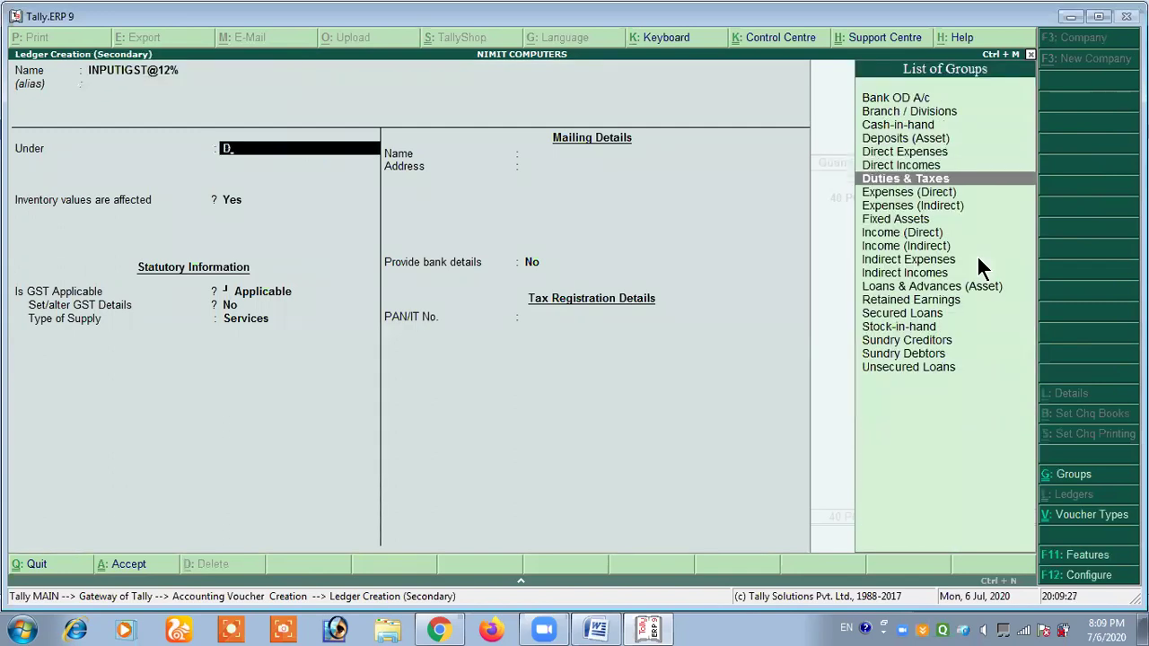
pyautogui.press('Return')
# Step: Set the ledger's duty type to GST, tax type to Integrated Tax and percentage to 12, and save it into the voucher
pyautogui.press('Up')
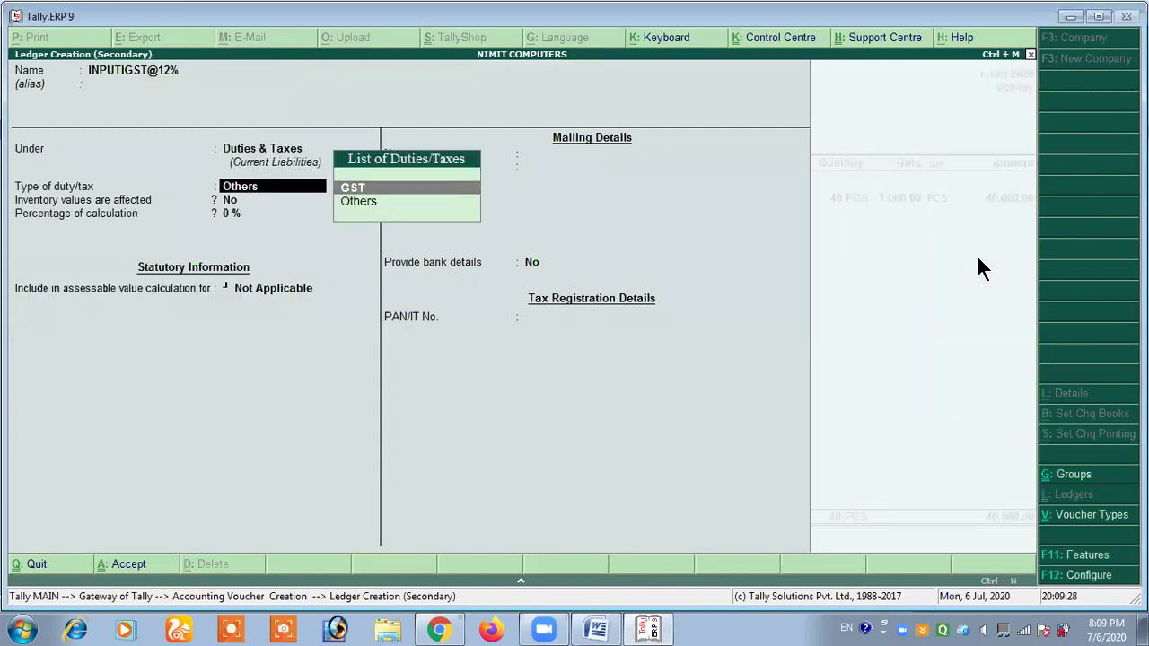
pyautogui.press('Return')
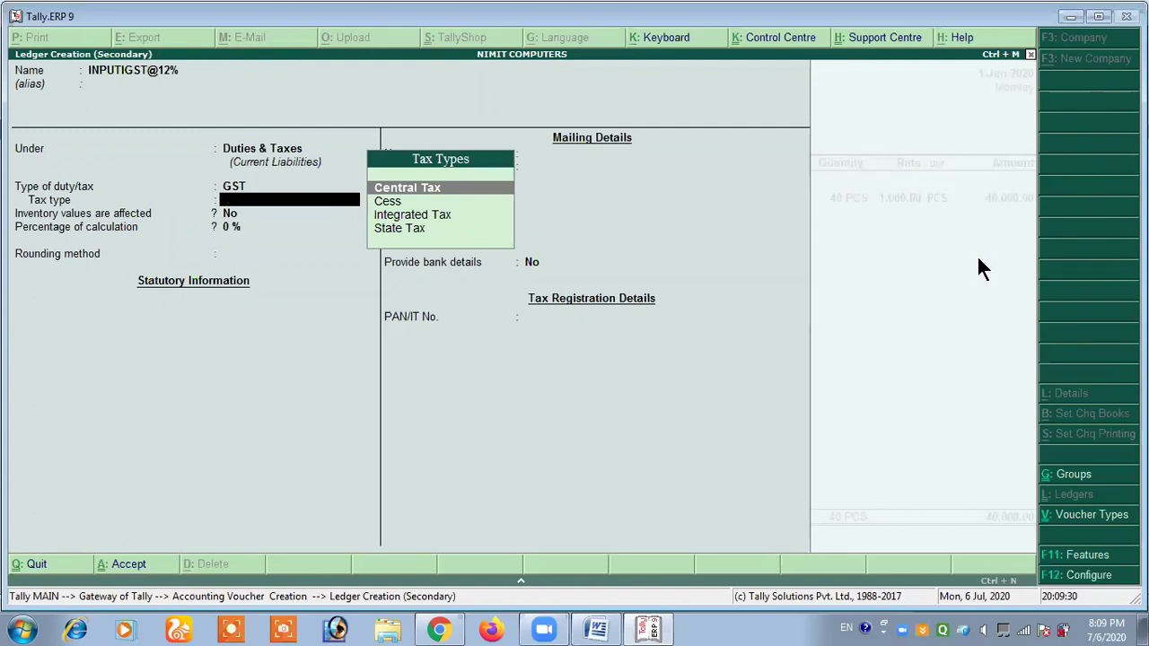
pyautogui.press('Down')
pyautogui.press('Down')
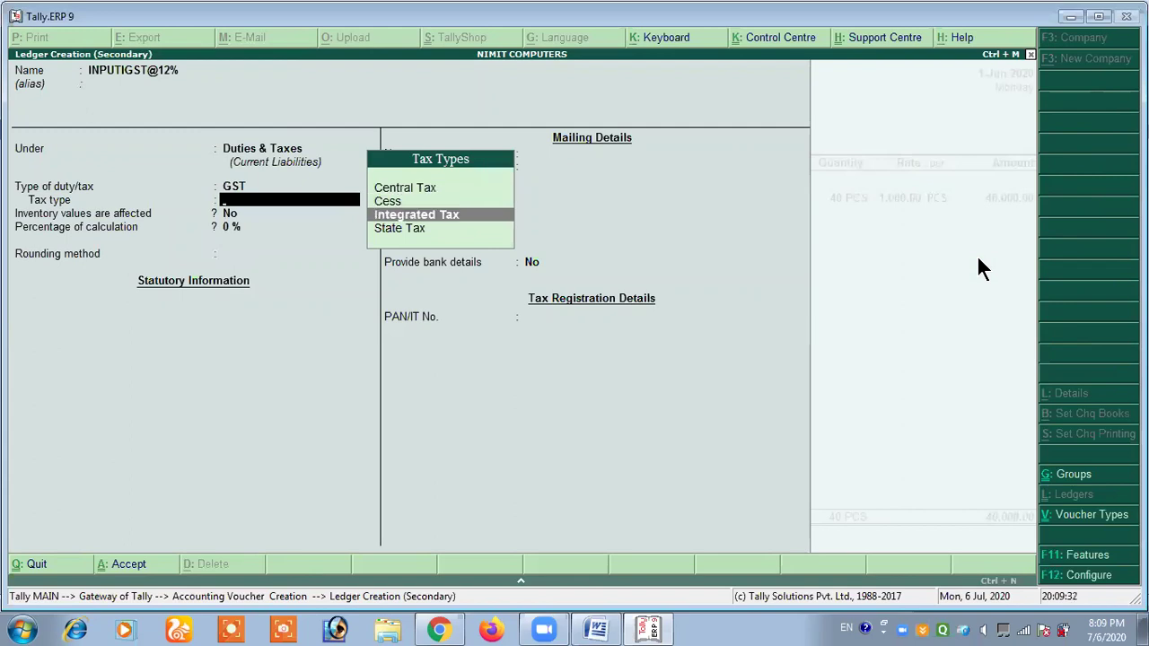
pyautogui.press('Return')
pyautogui.write('12')
pyautogui.press('Return')
pyautogui.press('Return')
pyautogui.press('Return')
pyautogui.press('Return')
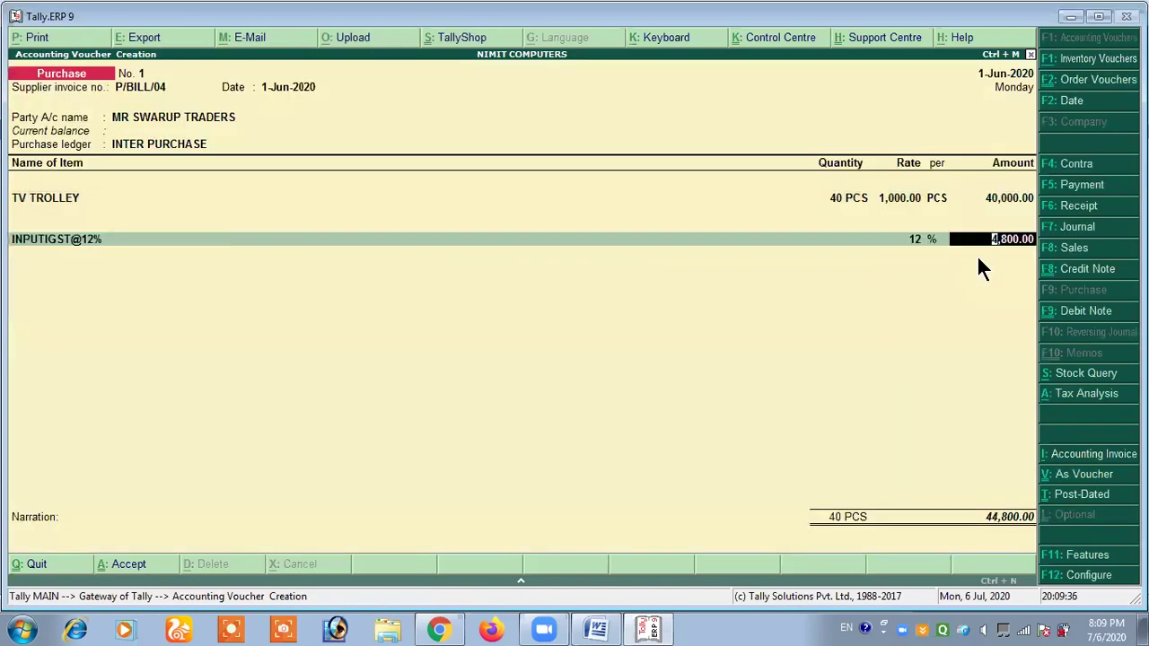
# Step: Accept the INPUTIGST@12% amount, leave the narration blank and save the Purchase voucher
pyautogui.press('Return')
pyautogui.press('Return')
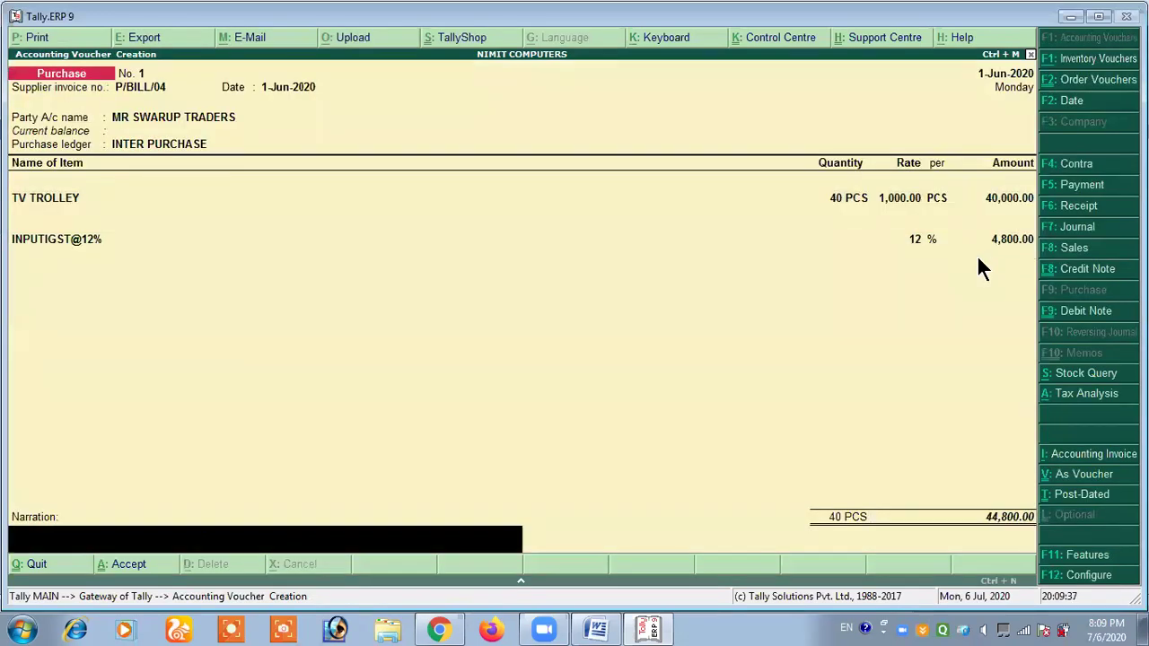
pyautogui.press('Return')
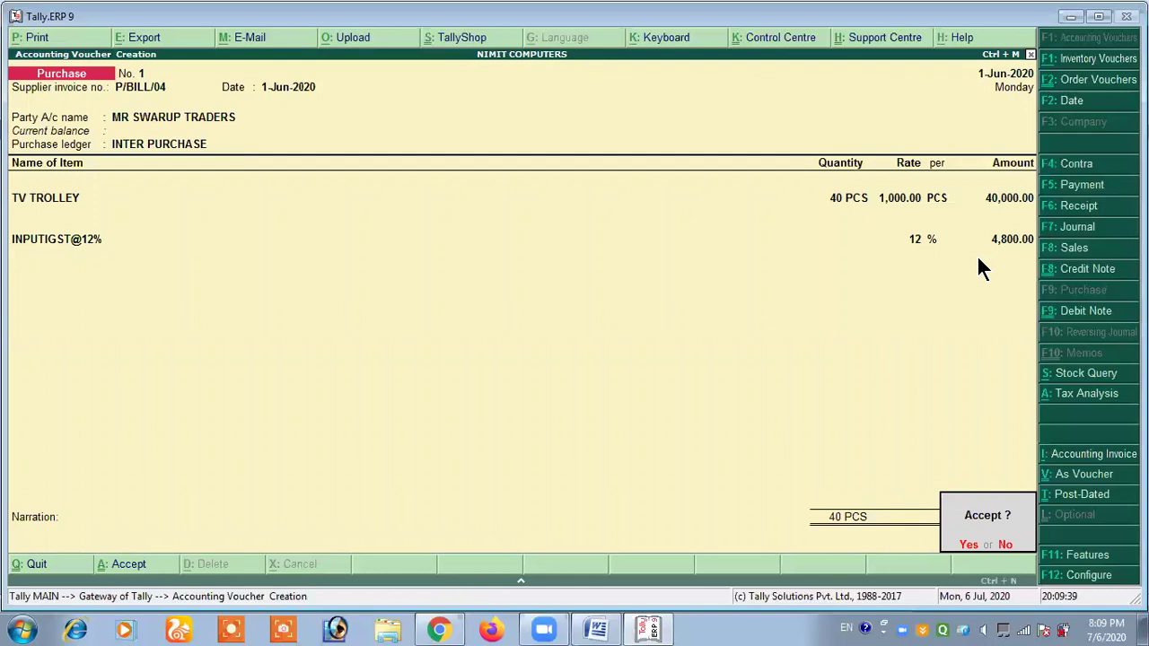
pyautogui.press('Return')
# Step: Switch to Word and examine the purchase return question for the date, quantity, party and Debit Note voucher instruction
pyautogui.hotkey('alt', 'Tab')
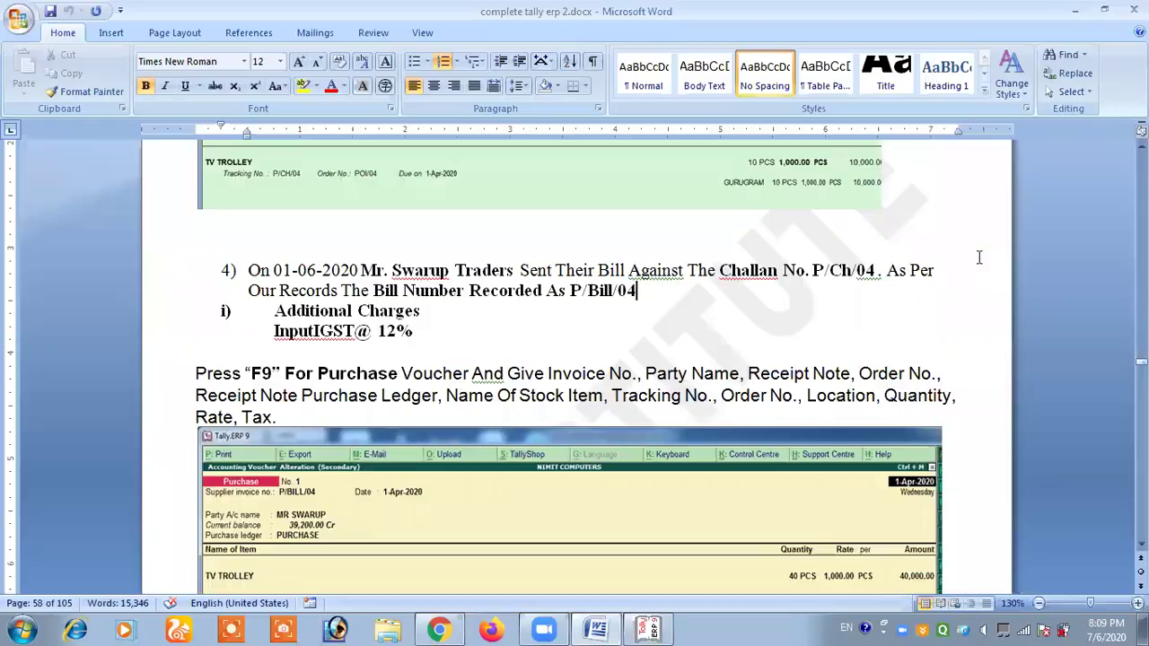
pyautogui.scroll(-1, 687, 364)
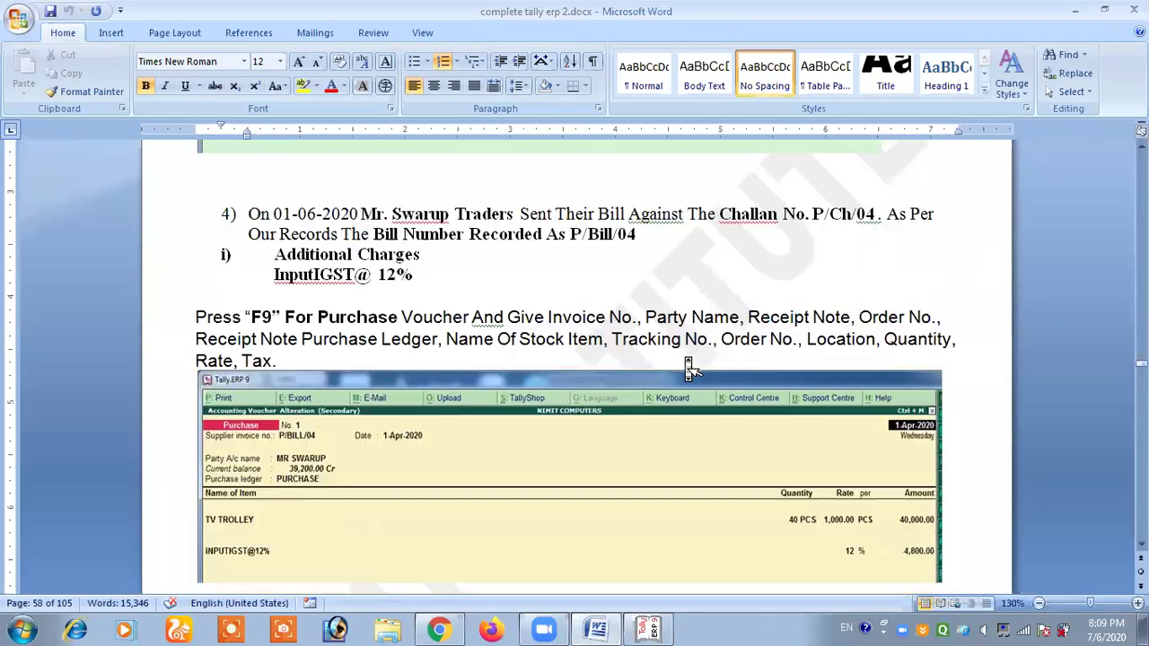
pyautogui.scroll(-5, 688, 363)
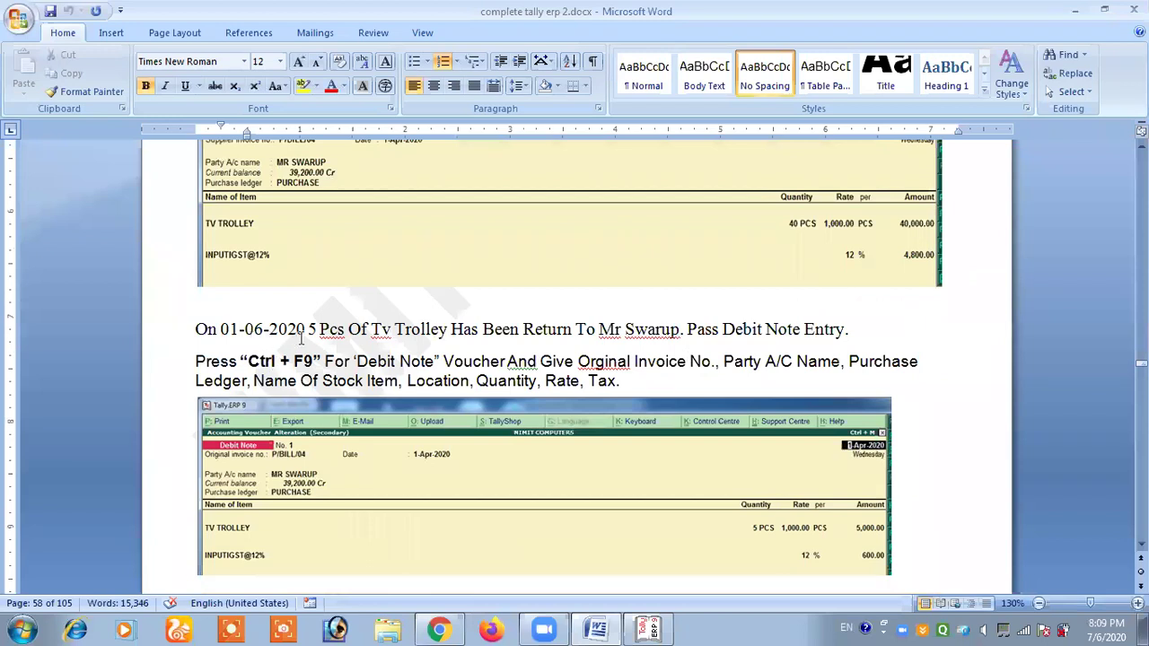
pyautogui.moveTo(302, 335); pyautogui.dragTo(483, 332)
pyautogui.click(483, 330)
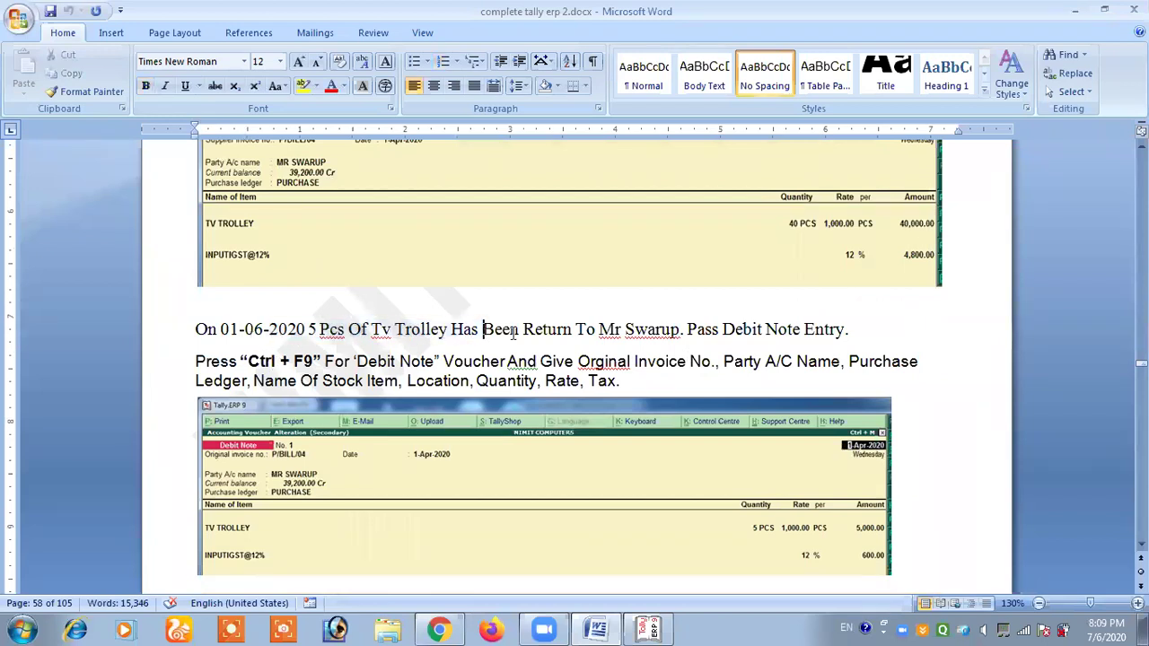
pyautogui.moveTo(615, 331); pyautogui.dragTo(679, 331)
pyautogui.click(665, 331)
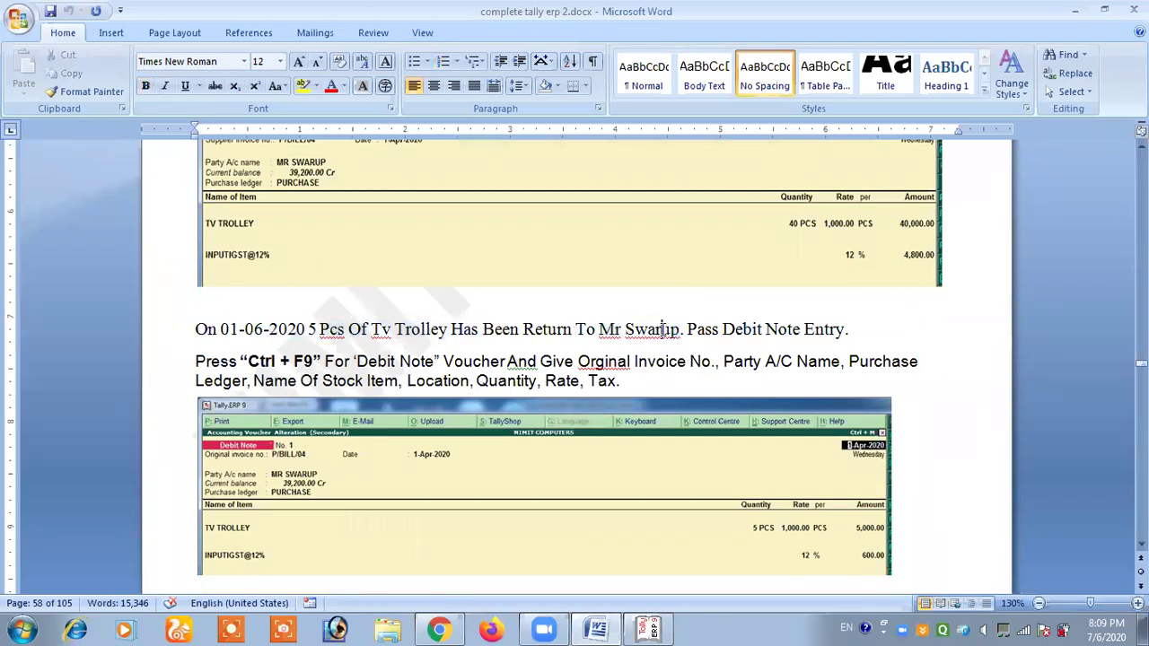
pyautogui.moveTo(248, 361); pyautogui.dragTo(315, 362)
pyautogui.click(312, 362)
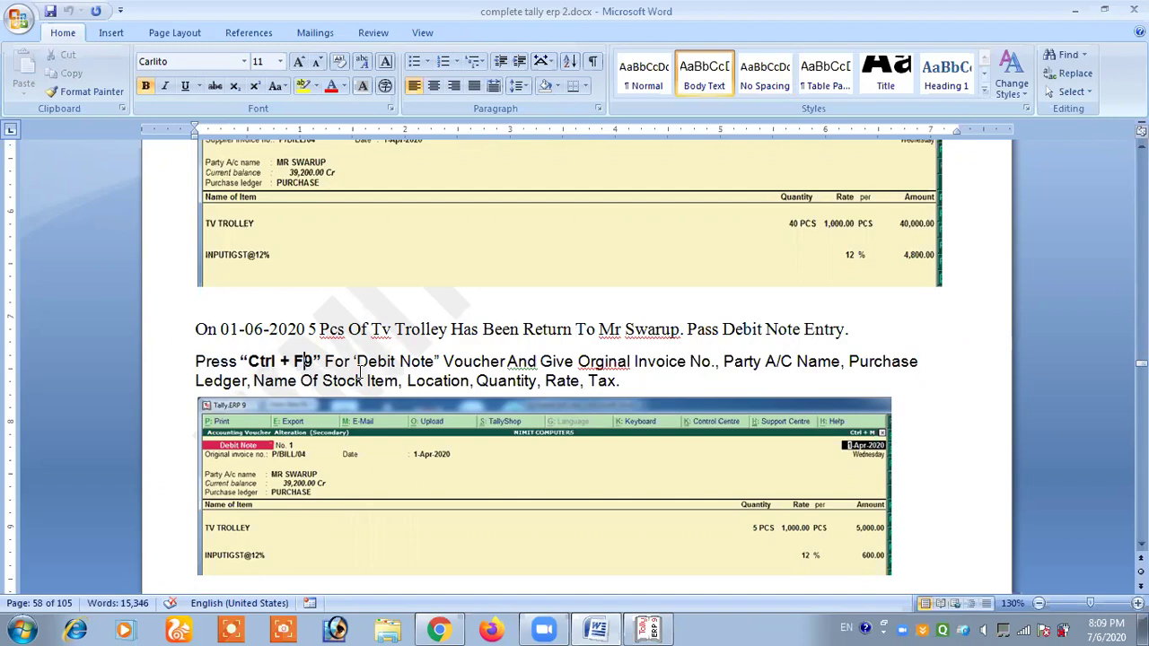
# Step: Switch to Tally.ERP 9, open a Debit Note voucher and enter P/BILL/04 as the original invoice number
pyautogui.hotkey('alt', 'Tab')
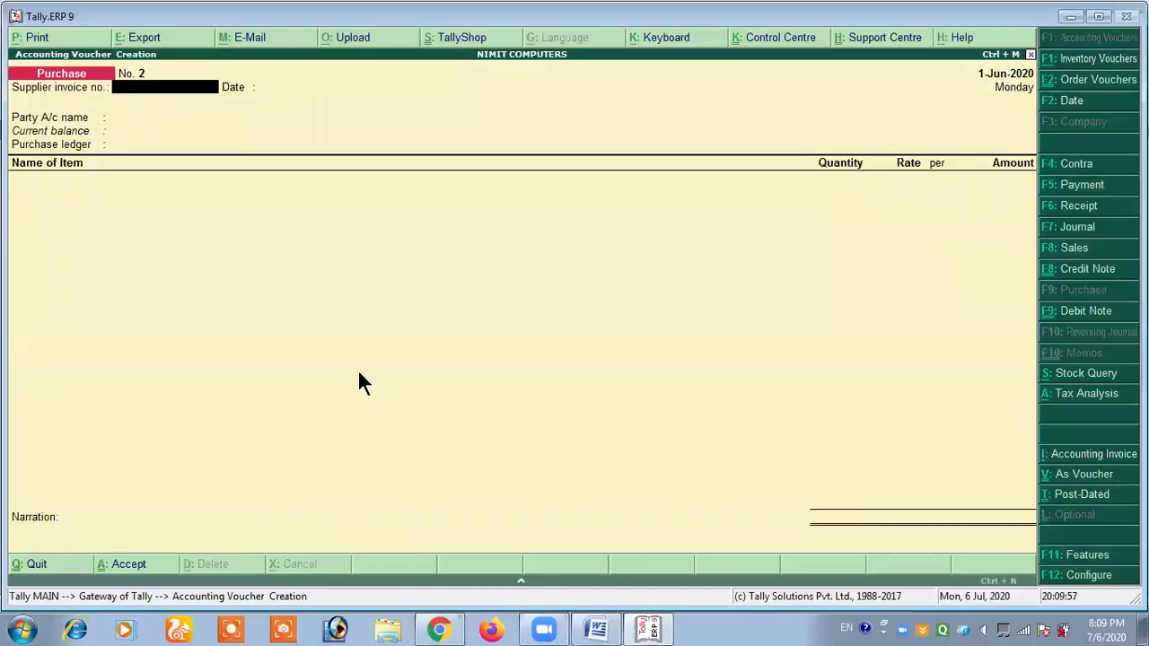
pyautogui.hotkey('ctrl', 'F9')
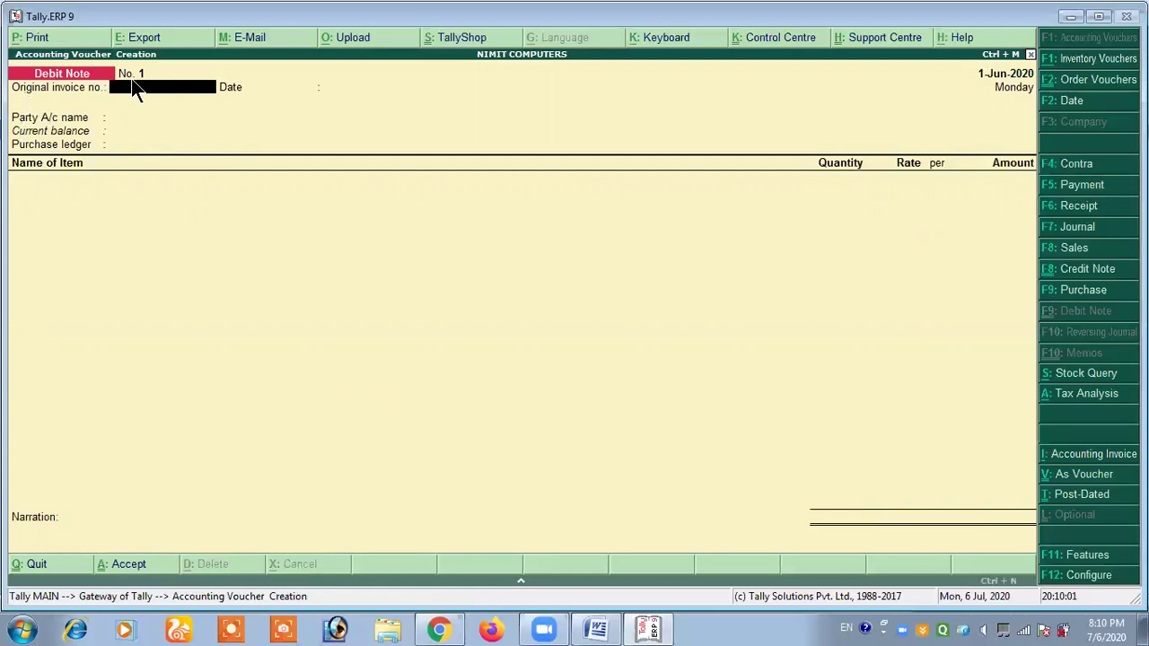
pyautogui.write('P/BILL/04')
pyautogui.press('Return')
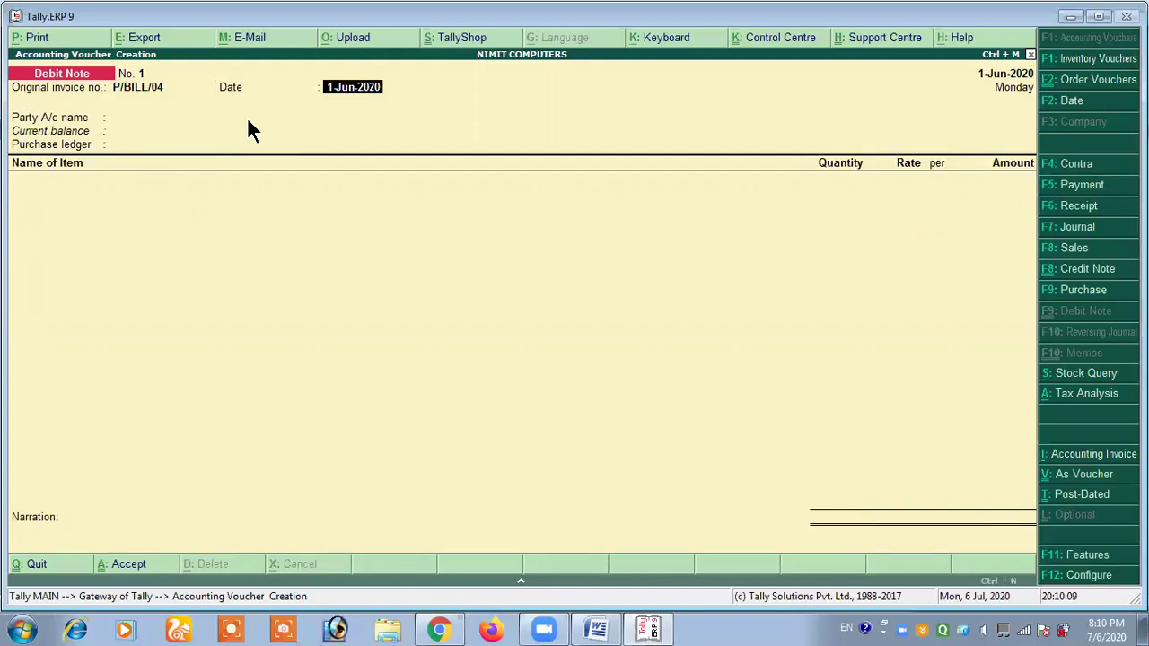
# Step: Keep 1-Jun-2020 as the original invoice date, choose the supplier's ledger as the party account and accept the default party details
pyautogui.press('Return')
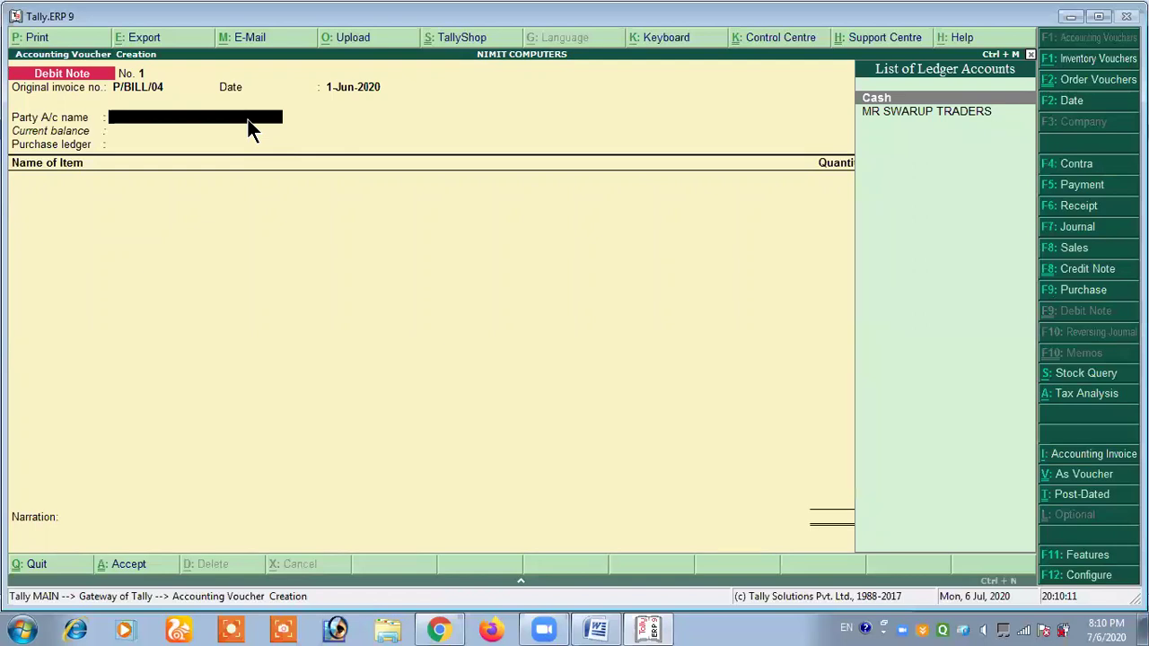
pyautogui.press('Down')
pyautogui.press('Return')
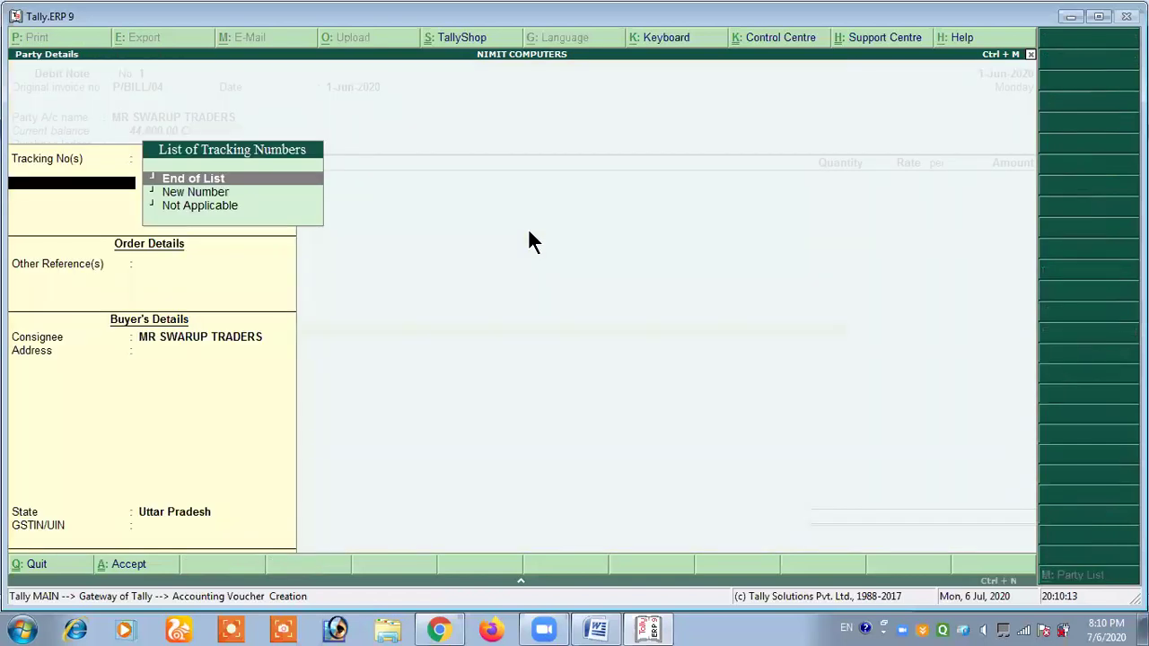
pyautogui.press('Return')
pyautogui.press('Return')
pyautogui.press('Return')
pyautogui.press('Return')
pyautogui.press('Return')
pyautogui.press('Return')
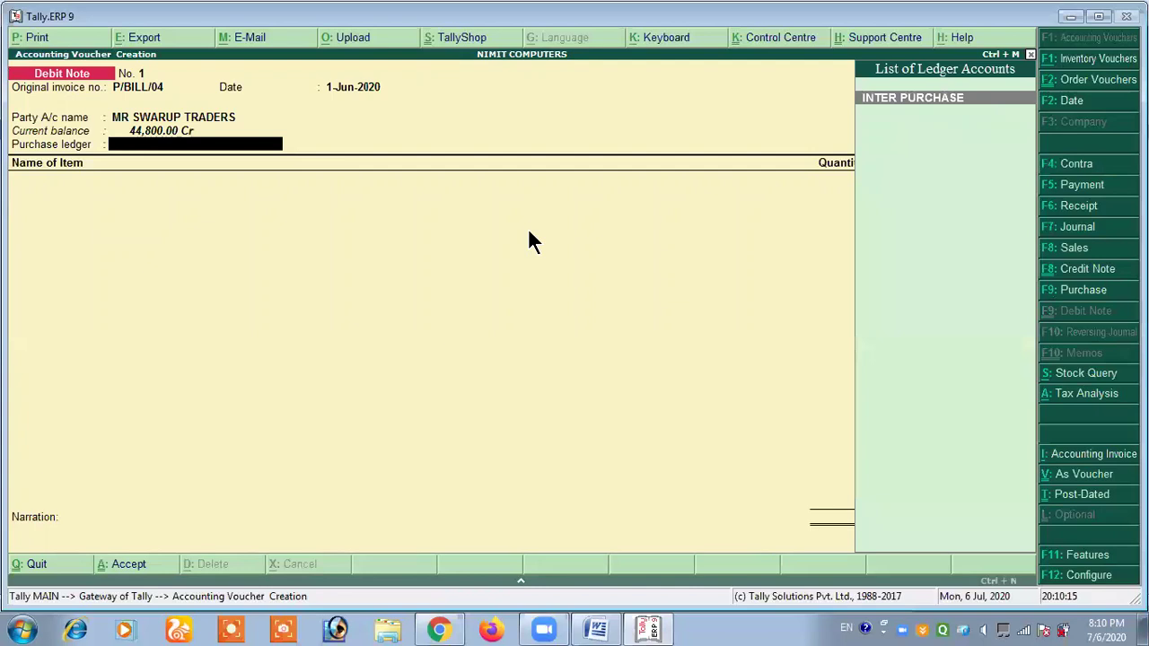
# Step: Set INTER PURCHASE as the purchase ledger and add TV TROLLEY as the item being returned
pyautogui.press('Return')
pyautogui.press('Return')
pyautogui.press('Return')
pyautogui.press('Return')
pyautogui.press('Return')
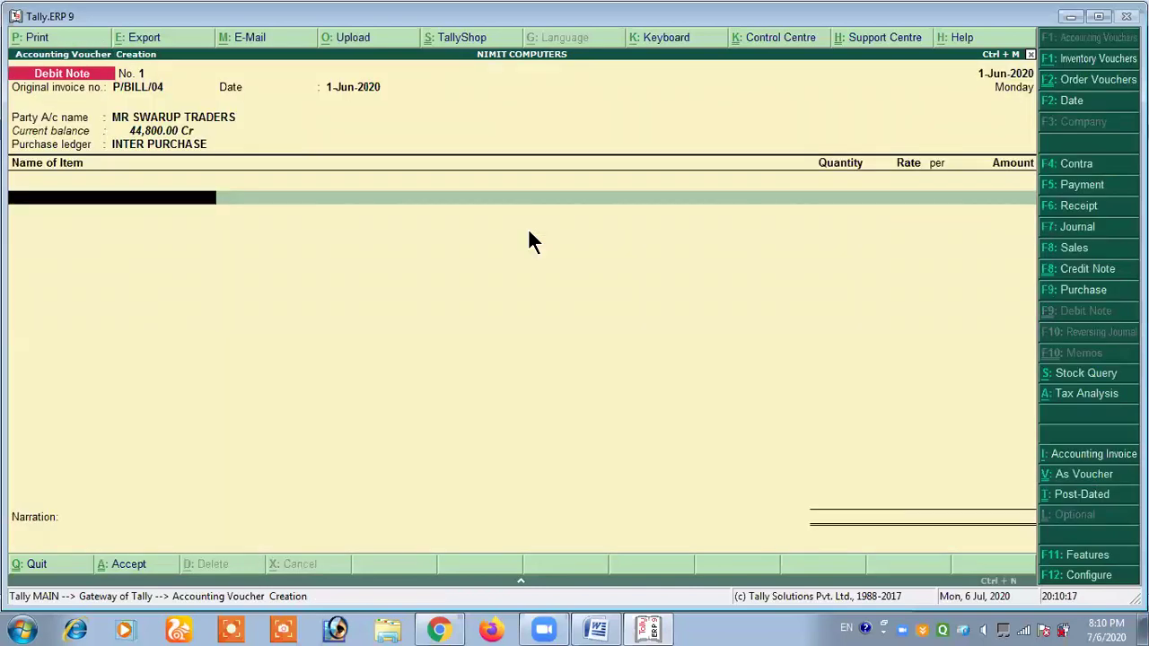
pyautogui.press('Return')
pyautogui.press('Return')
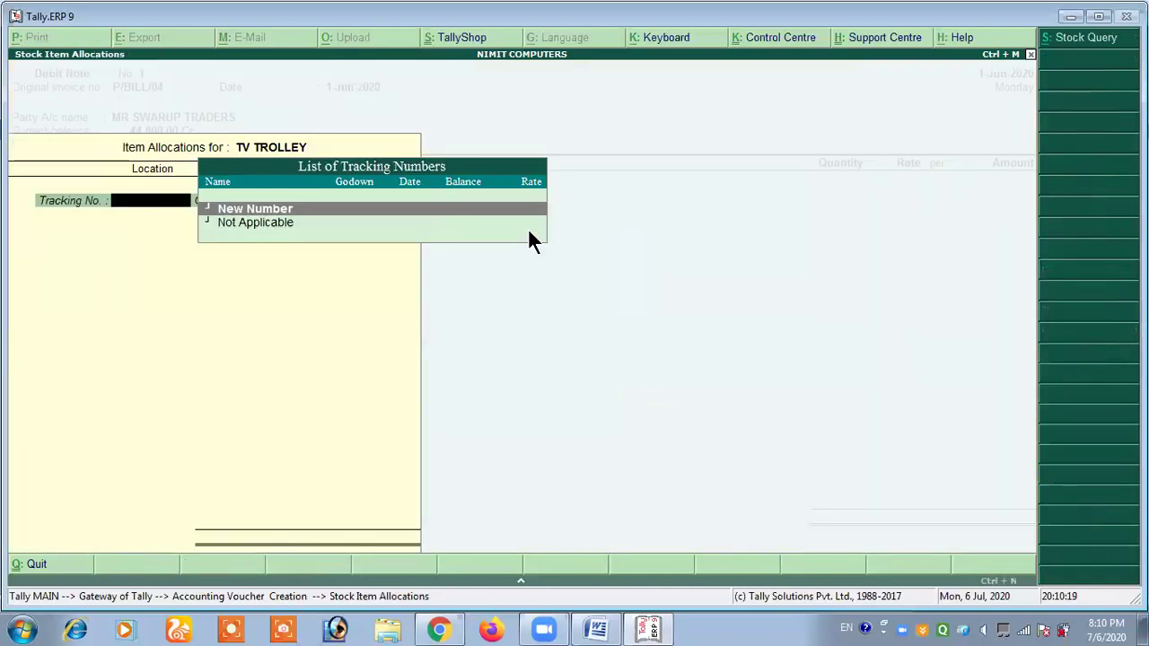
# Step: Set the item's tracking number to Not Applicable and link it to order POI/04 at the GURUGRAM location
pyautogui.press('Down')
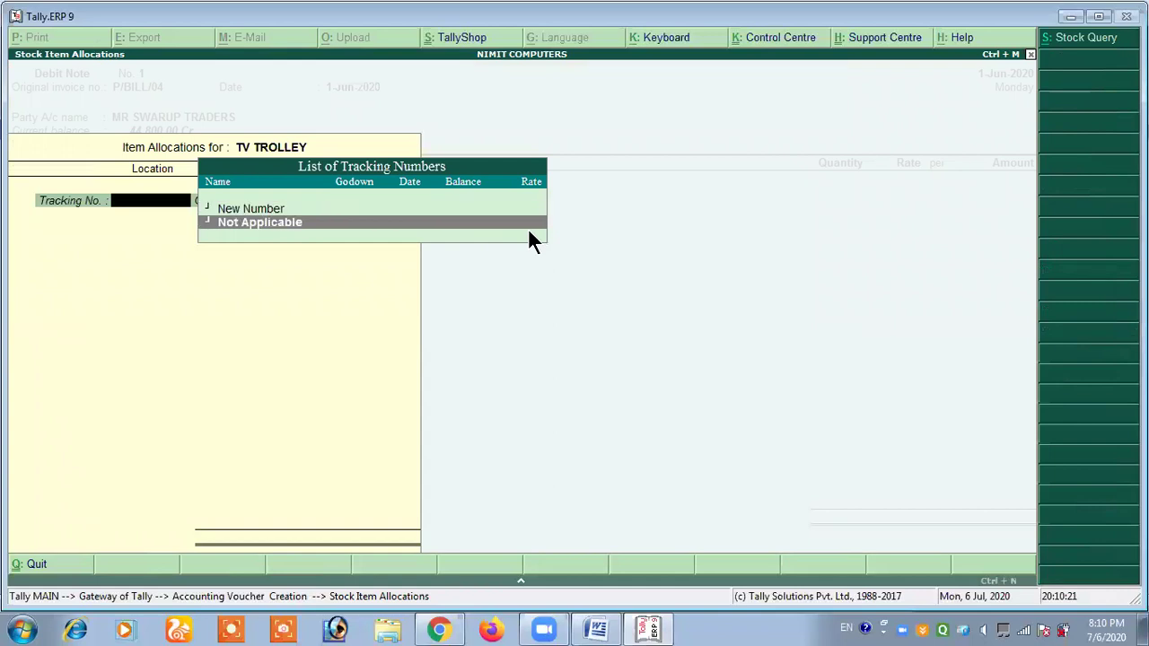
pyautogui.press('Return')
pyautogui.press('Down')
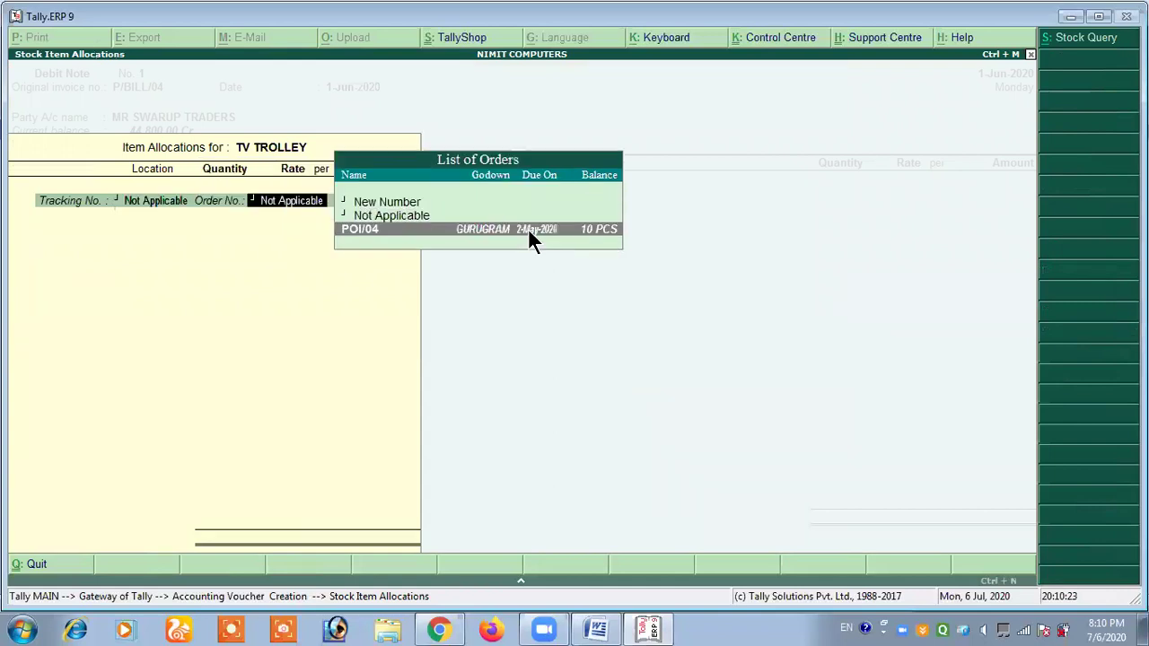
pyautogui.press('Return')
pyautogui.press('Return')
# Step: Set the returned quantity to 5 PCS, keep the 1,000.00 rate and finish the TV TROLLEY allocation
pyautogui.write('5')
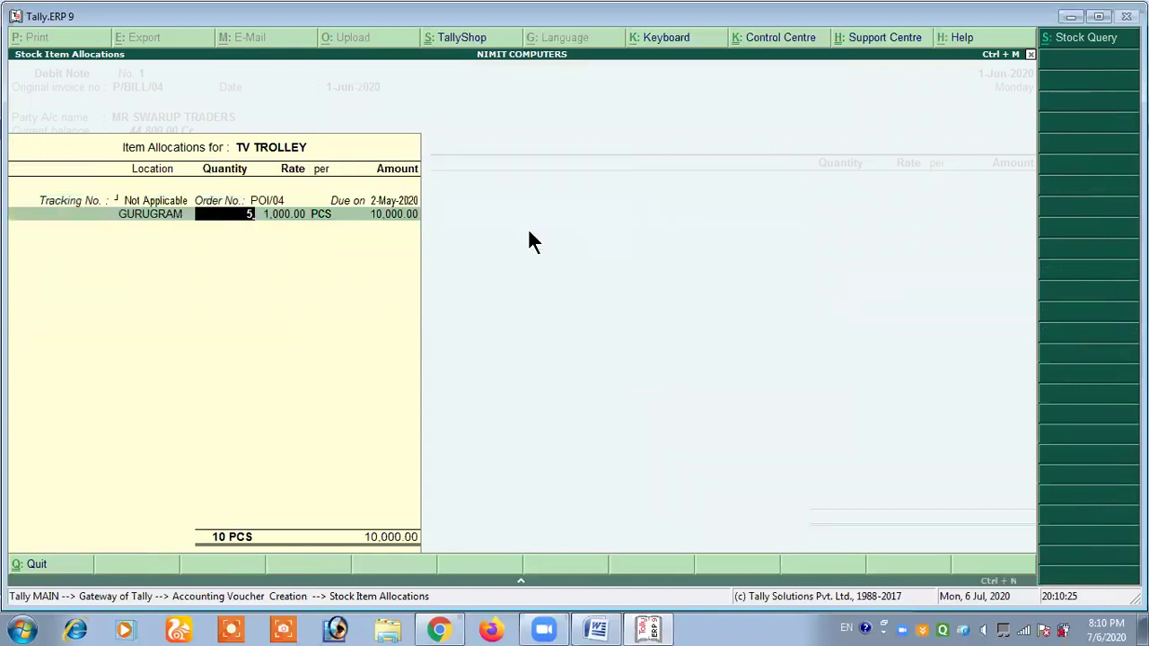
pyautogui.press('Return')
pyautogui.press('Return')
pyautogui.press('Return')
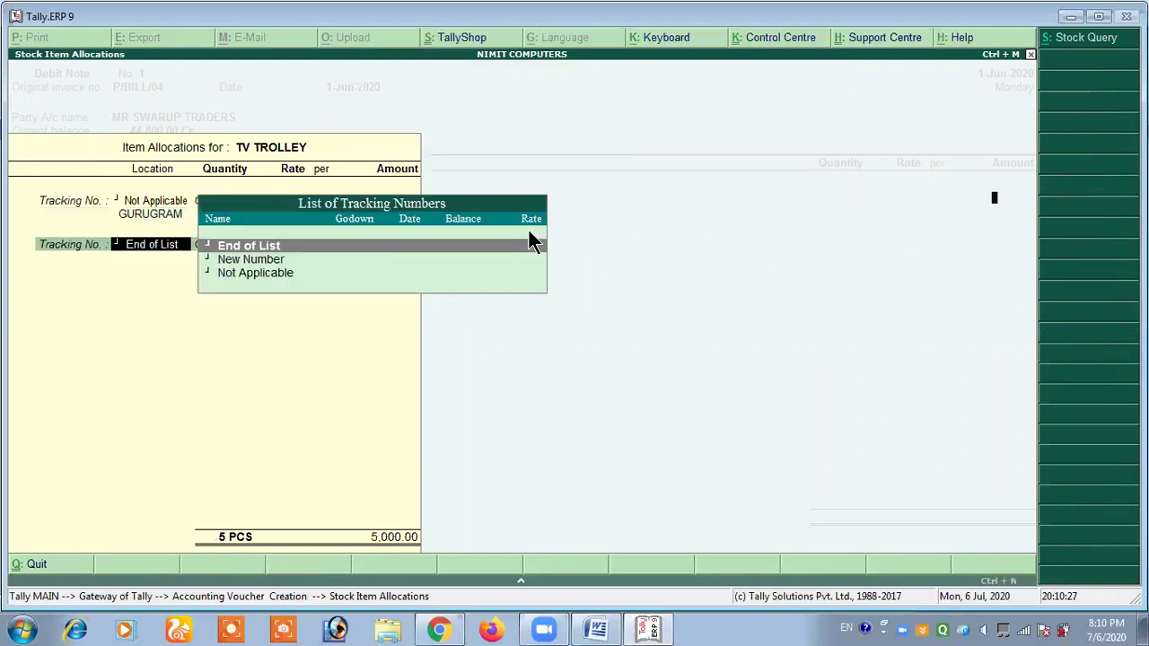
pyautogui.press('Return')
pyautogui.press('Return')
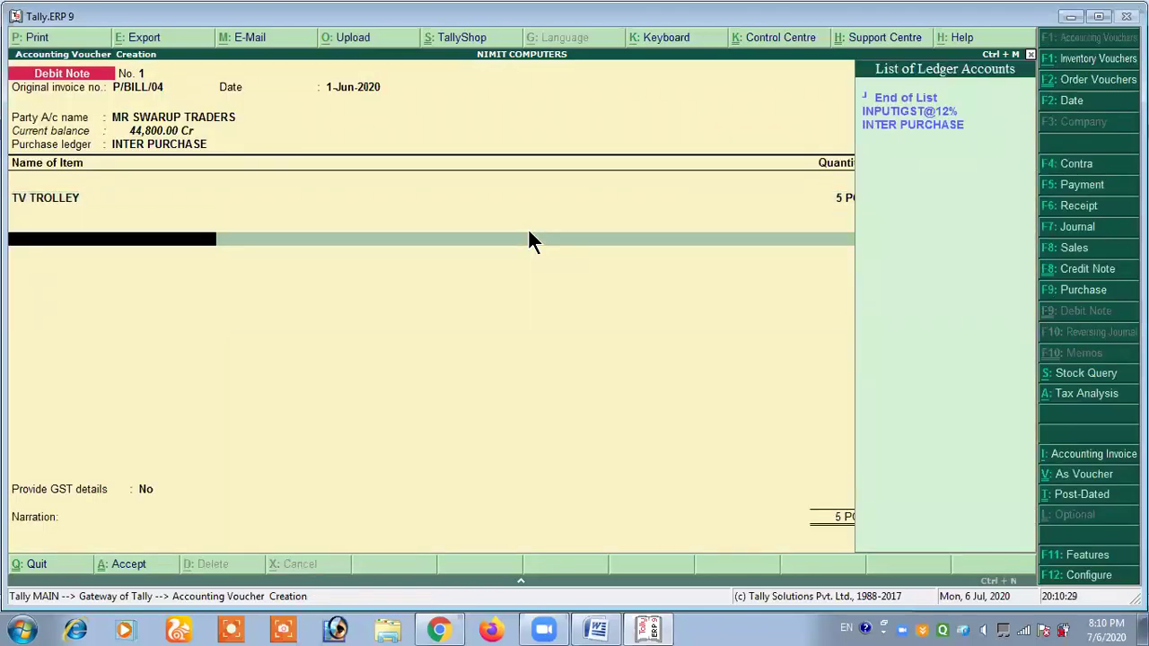
# Step: Add the INPUTIGST@12% ledger to the Debit Note and end the ledger entries
pyautogui.press('Down')
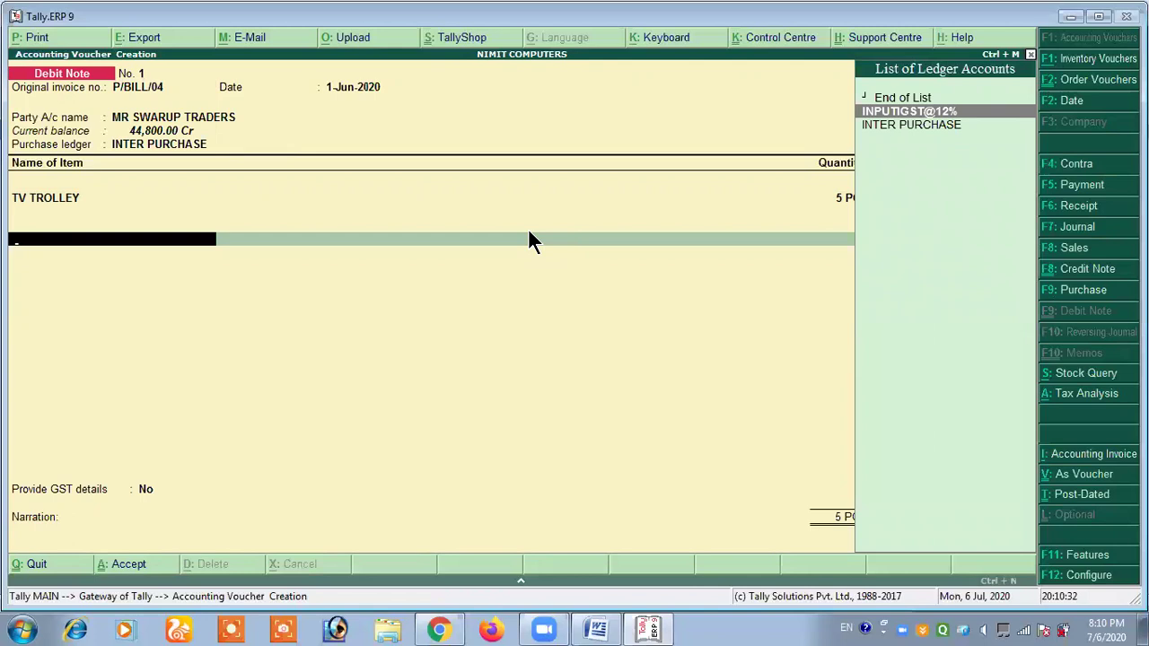
pyautogui.press('Return')
pyautogui.press('Return')
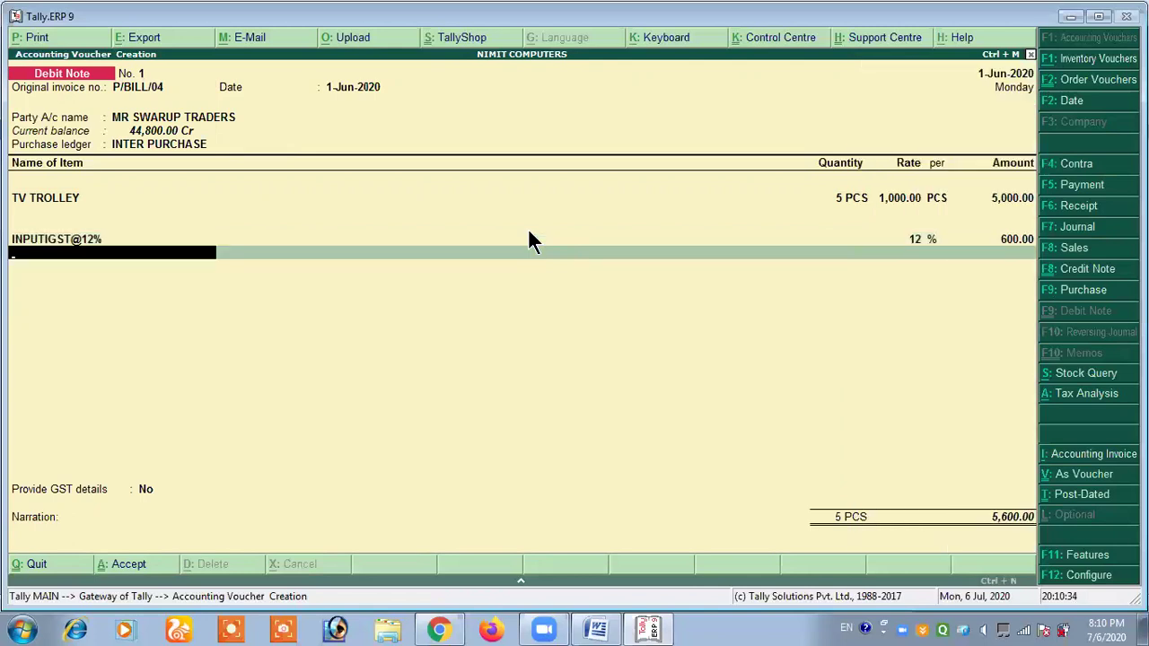
pyautogui.press('Return')
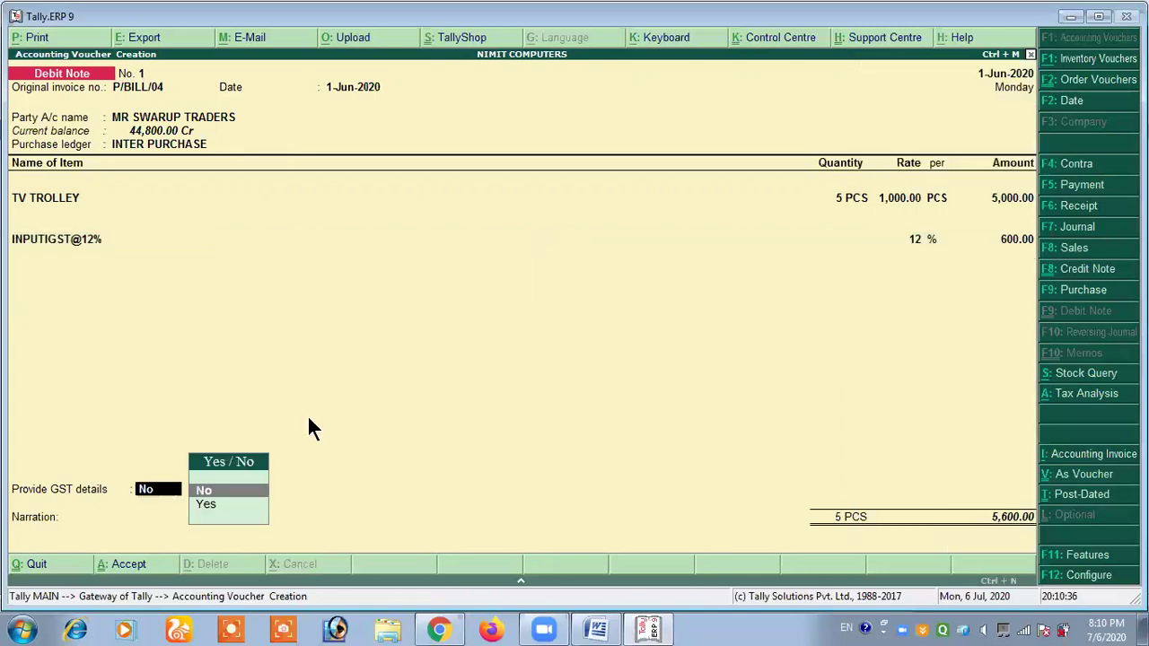
# Step: Set Provide GST details to Yes, leave the supplier's note details and narration blank, and save the Debit Note
pyautogui.click(209, 506)
pyautogui.click(211, 506)
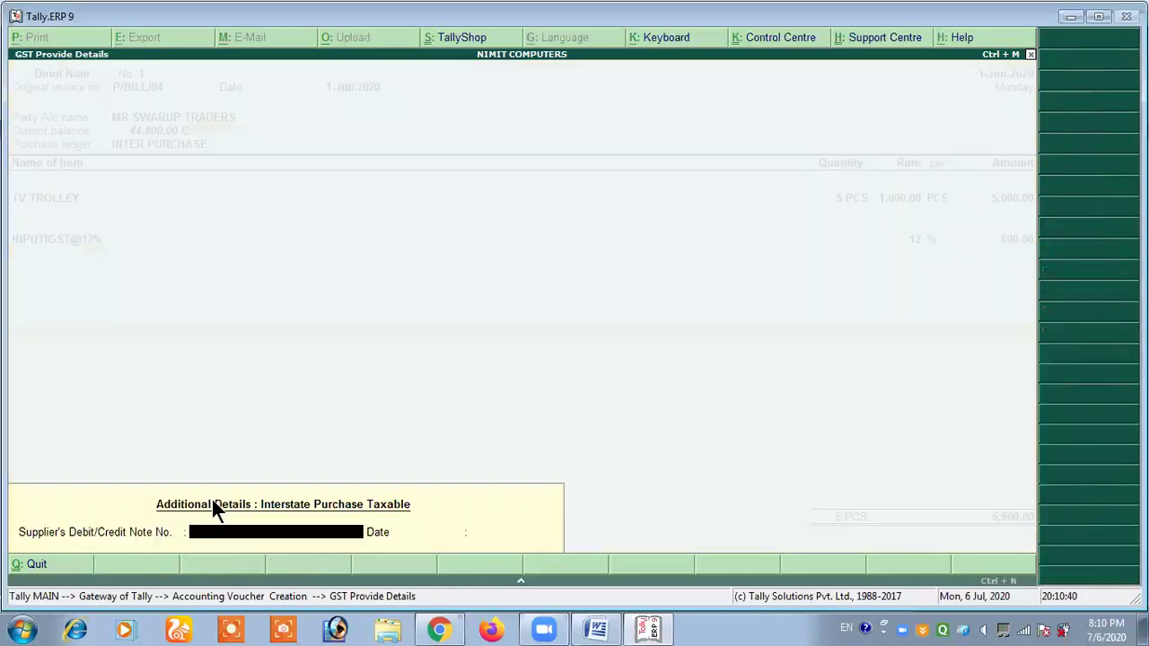
pyautogui.press('Return')
pyautogui.press('Return')
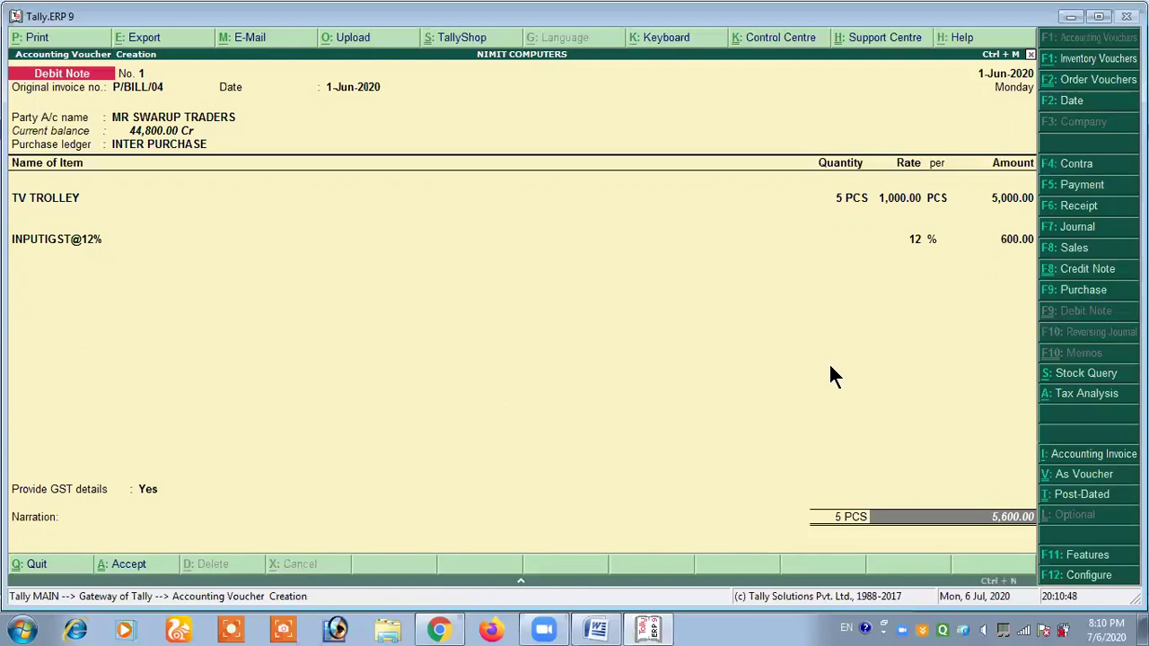
pyautogui.press('Return')
pyautogui.press('Return')
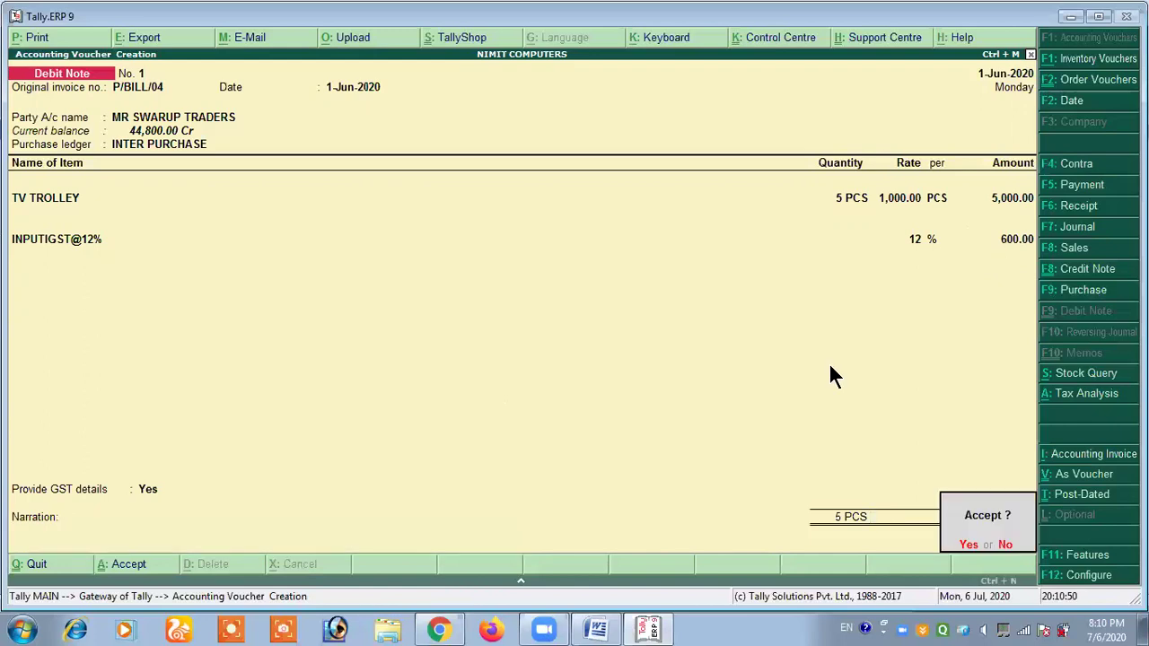
pyautogui.press('Return')
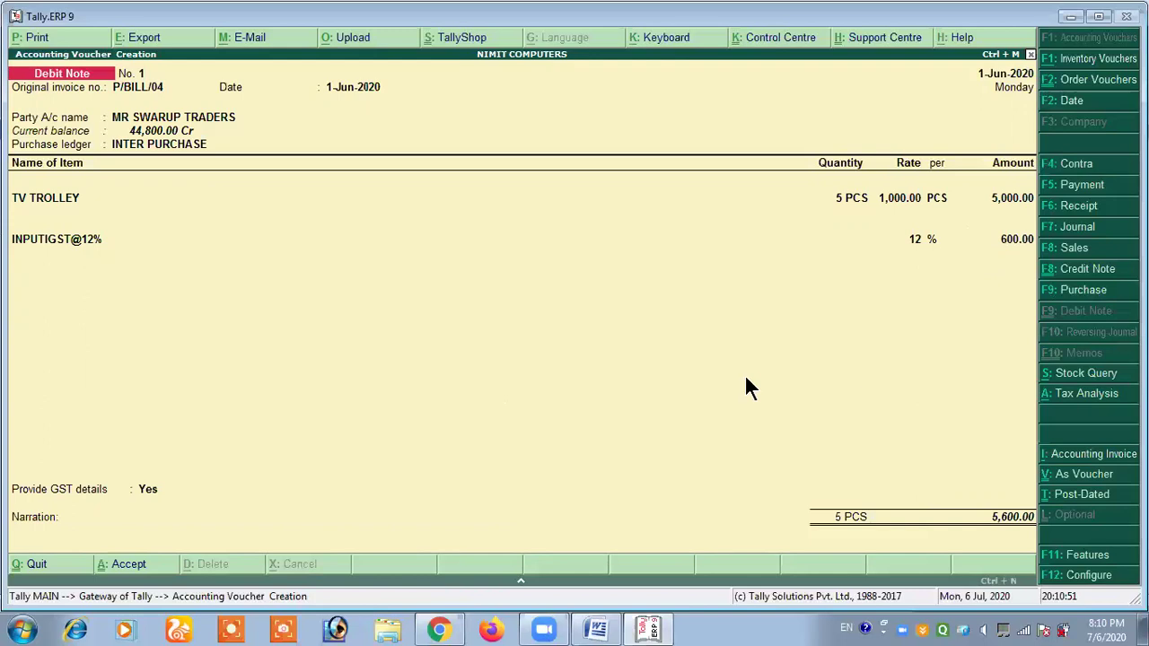
# Step: Switch to Word and examine the instructions for checking stock details by location after the debit note entry
pyautogui.hotkey('alt', 'Tab')
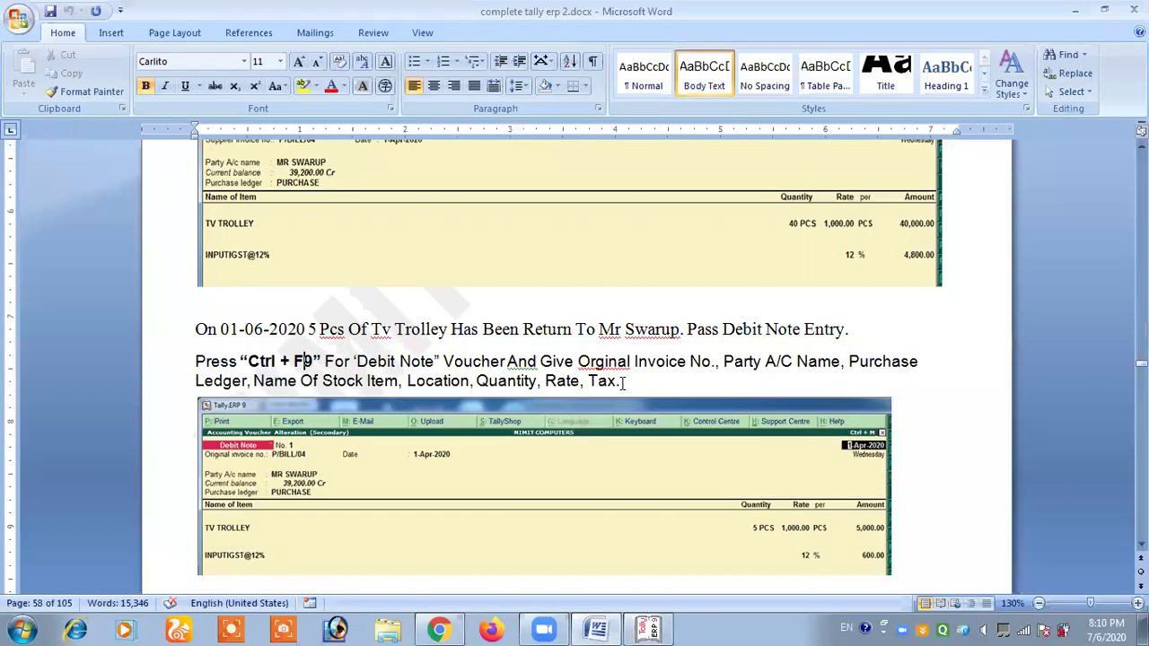
pyautogui.scroll(-4, 619, 395)
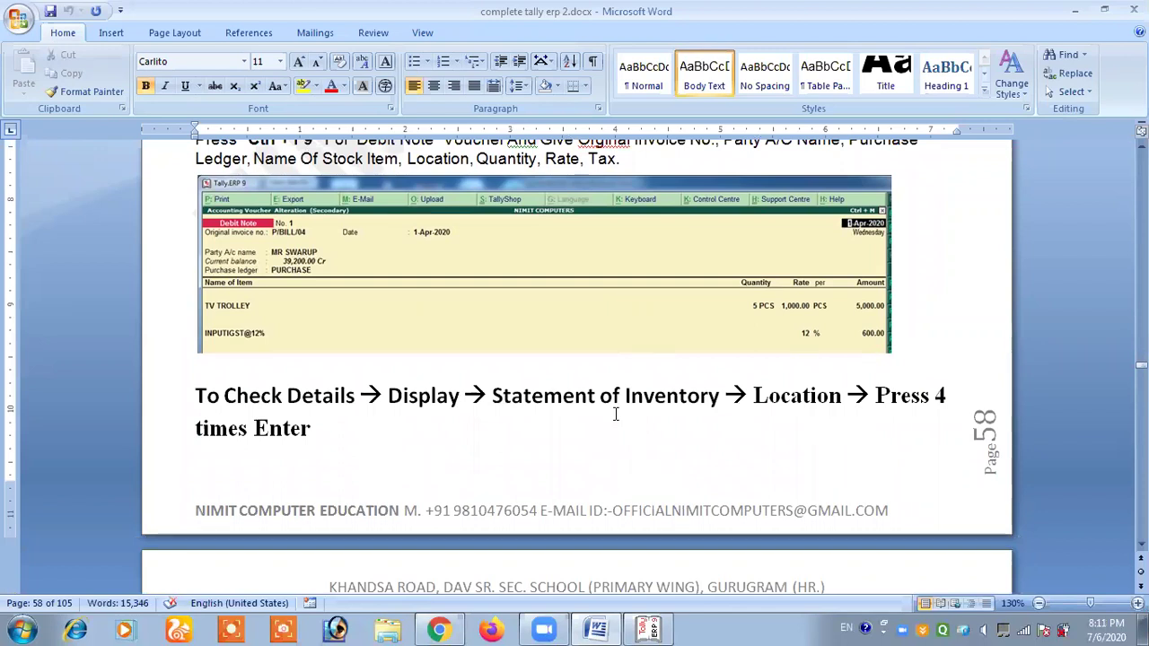
pyautogui.moveTo(427, 400); pyautogui.dragTo(876, 395)
pyautogui.click(879, 395)
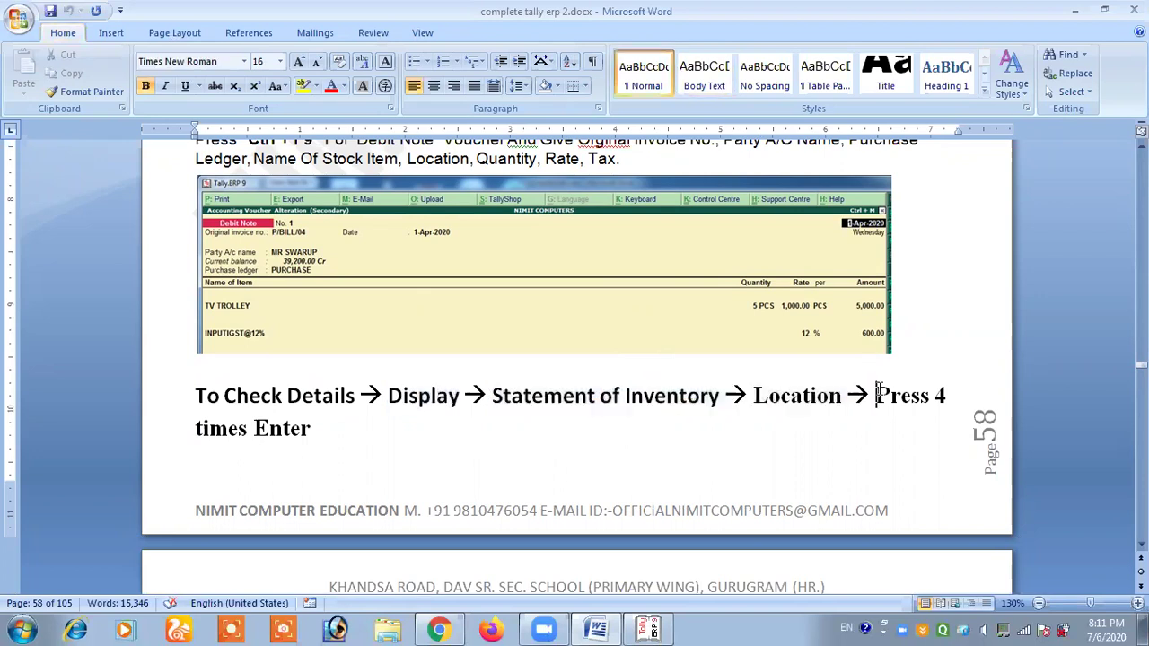
# Step: Switch to Tally.ERP 9, quit the voucher screen and open the Statements of Inventory reports
pyautogui.hotkey('alt', 'Tab')
pyautogui.press('Escape')
pyautogui.press('Return')
pyautogui.press('Up')
pyautogui.press('Up')
pyautogui.press('Up')
pyautogui.press('Up')
pyautogui.press('Return')
pyautogui.press('Down')
pyautogui.press('Down')
pyautogui.press('Down')
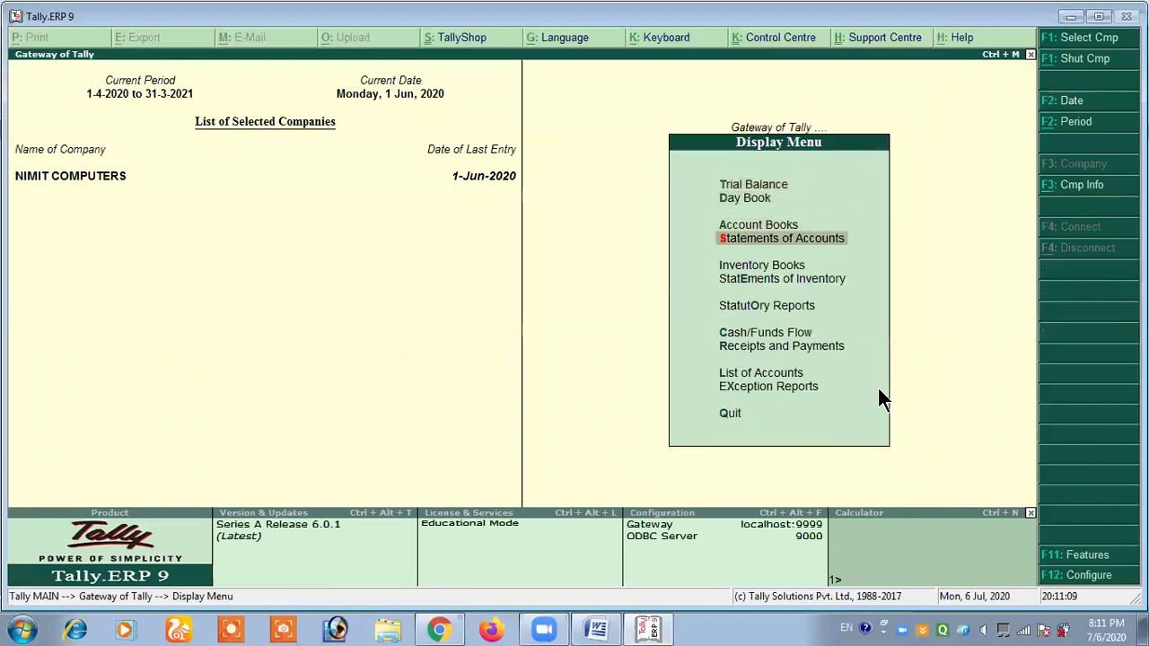
pyautogui.press('Down')
pyautogui.press('Down')
pyautogui.press('Return')
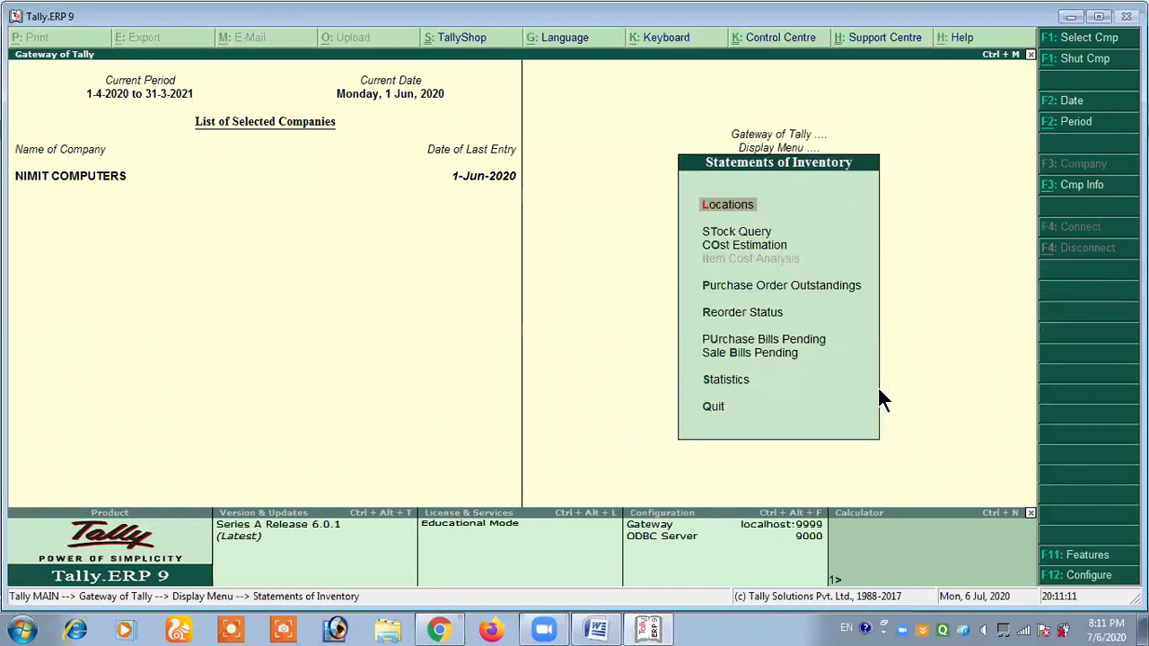
# Step: Open the GURUGRAM location summary, drill through FURNITURE to TV TROLLEY's monthly summary and examine the May and June inwards
pyautogui.press('Return')
pyautogui.press('Down')
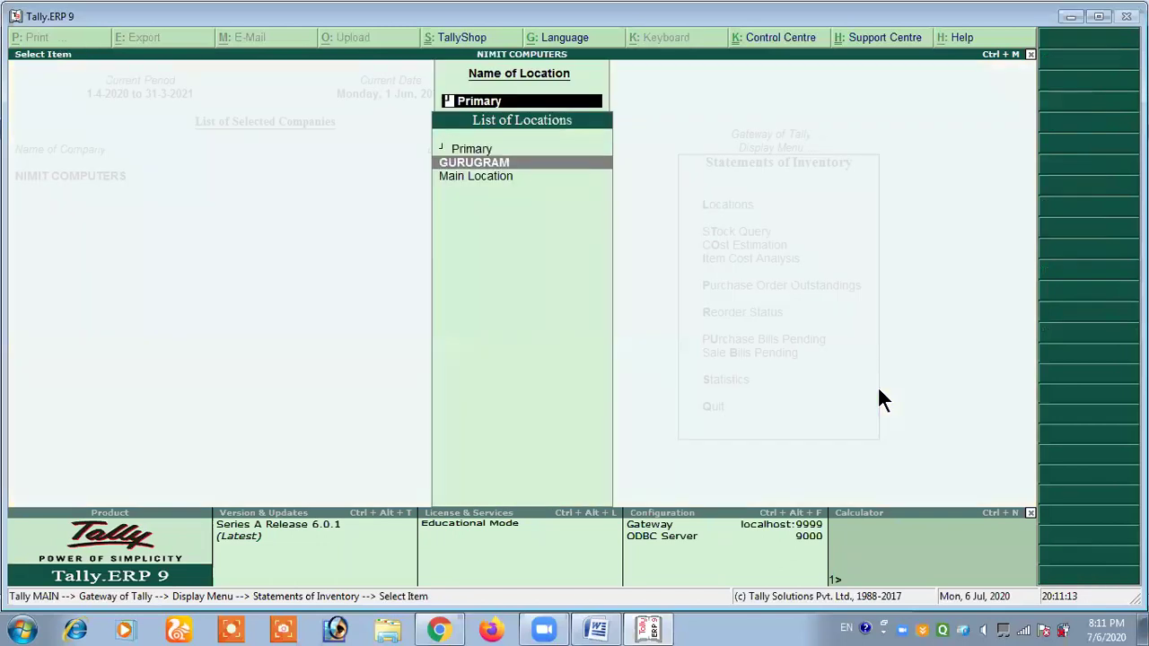
pyautogui.press('Return')
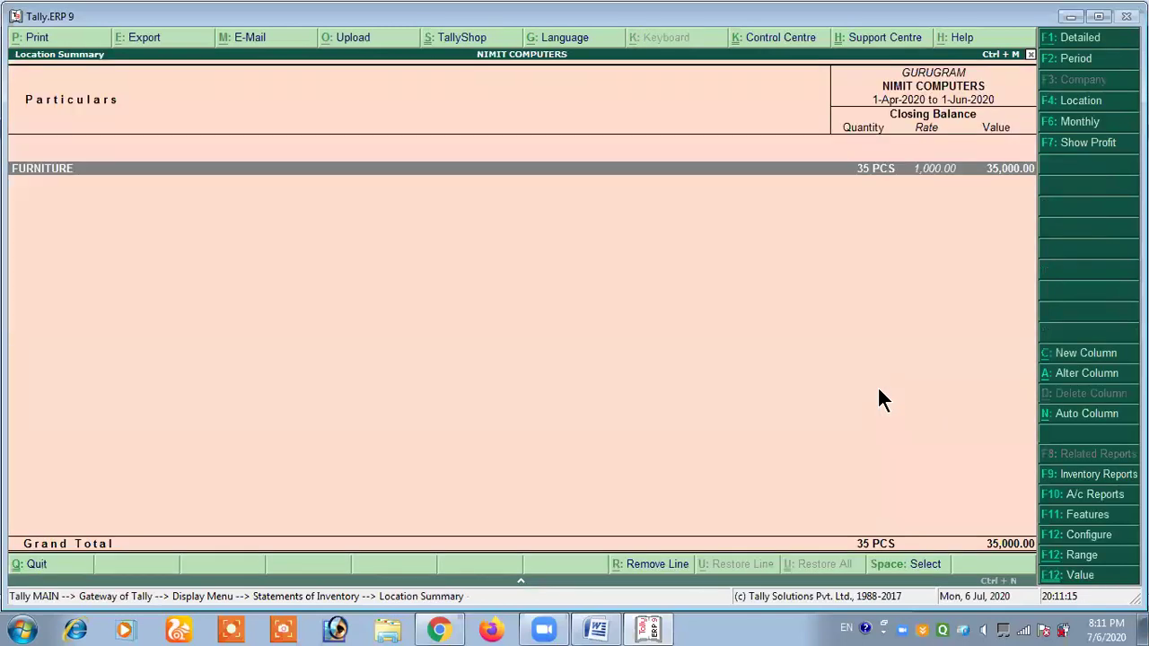
pyautogui.press('Return')
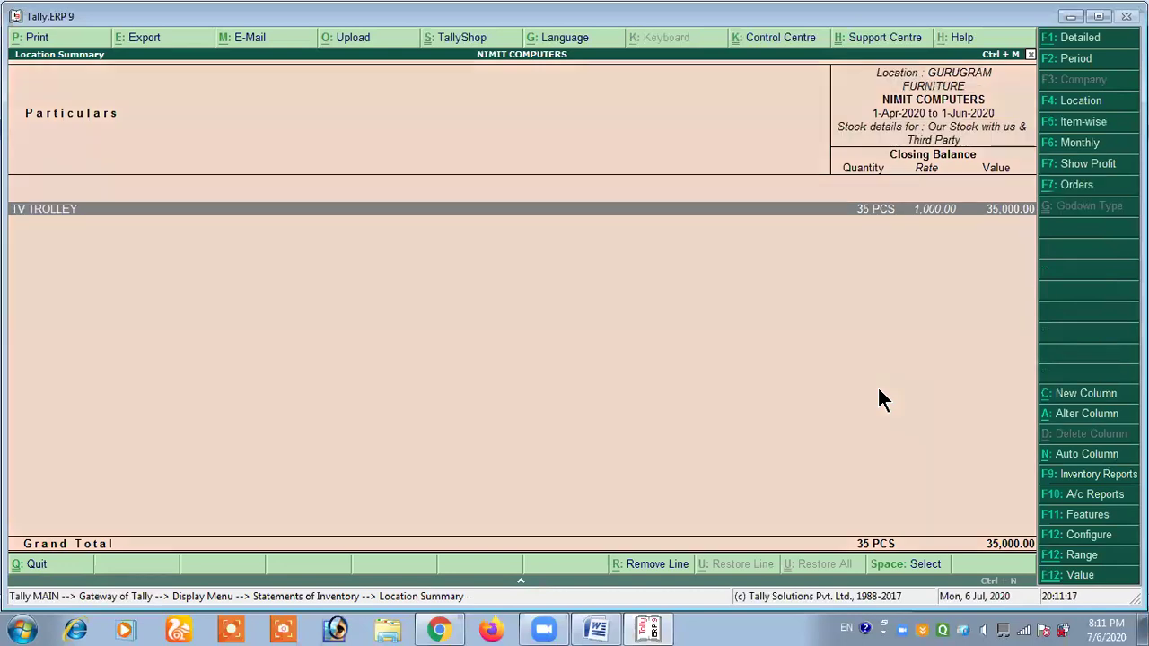
pyautogui.press('Return')
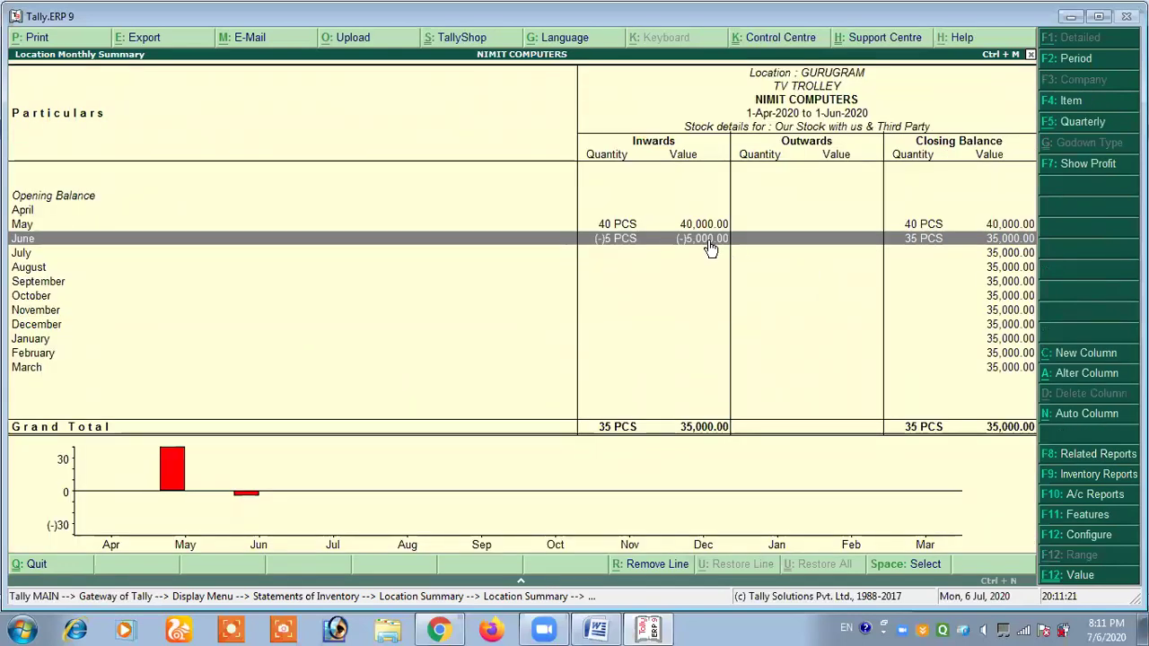
pyautogui.click(626, 226)
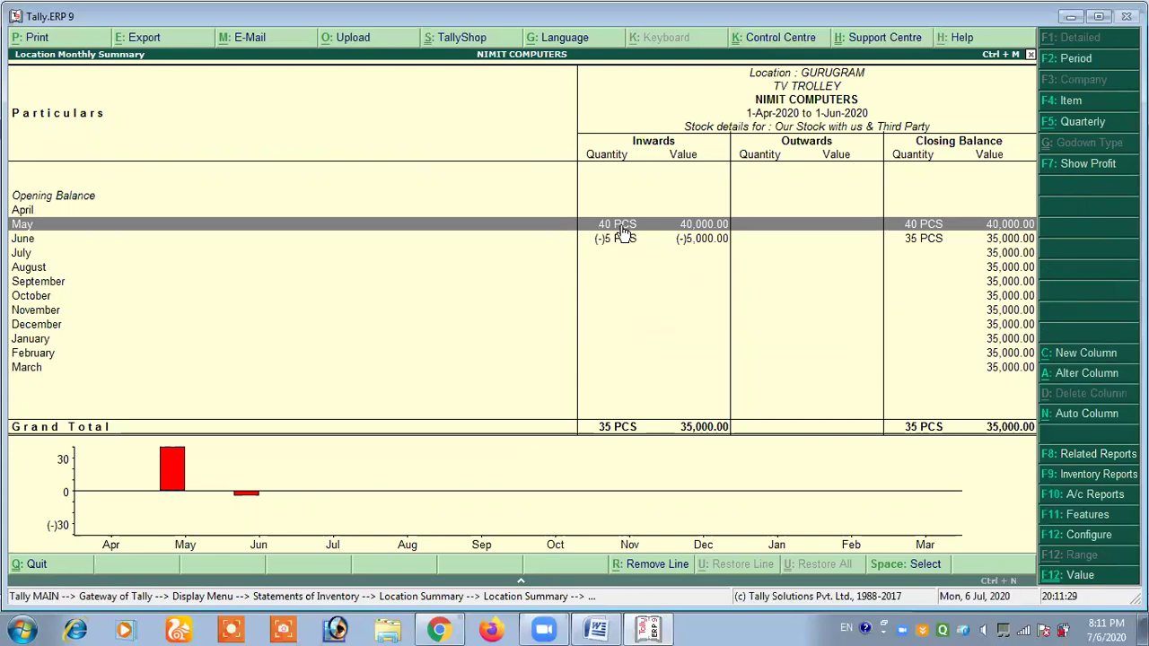
pyautogui.click(620, 239)
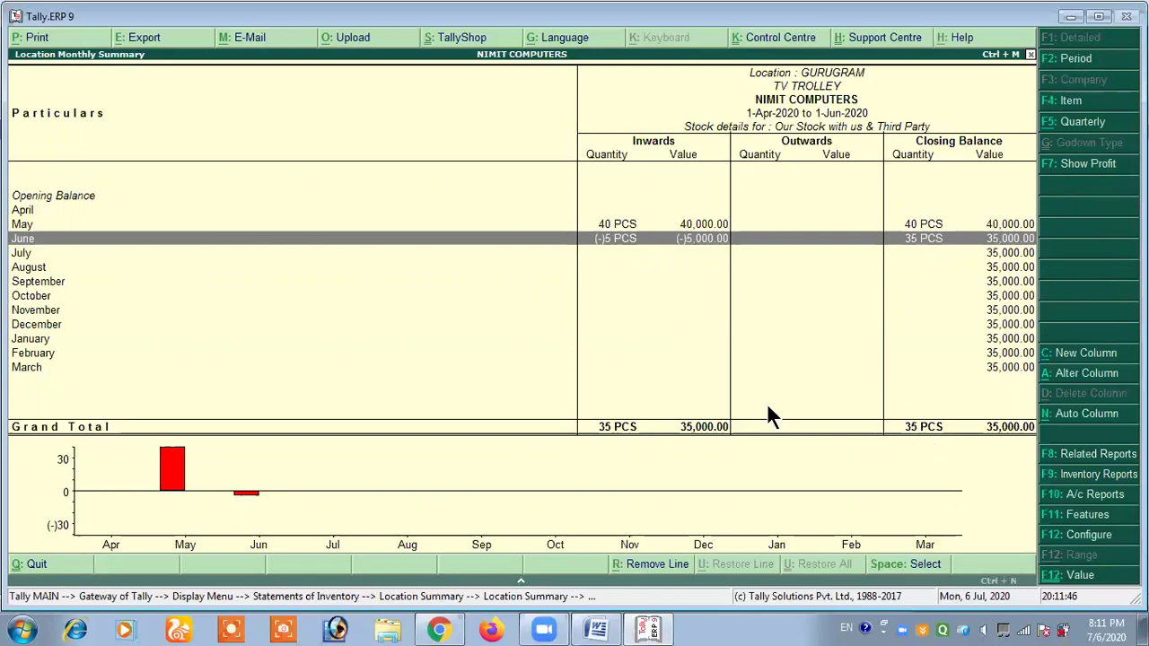
# Step: Close the location summary reports and return to the Gateway of Tally
pyautogui.press('Escape')
pyautogui.press('Escape')
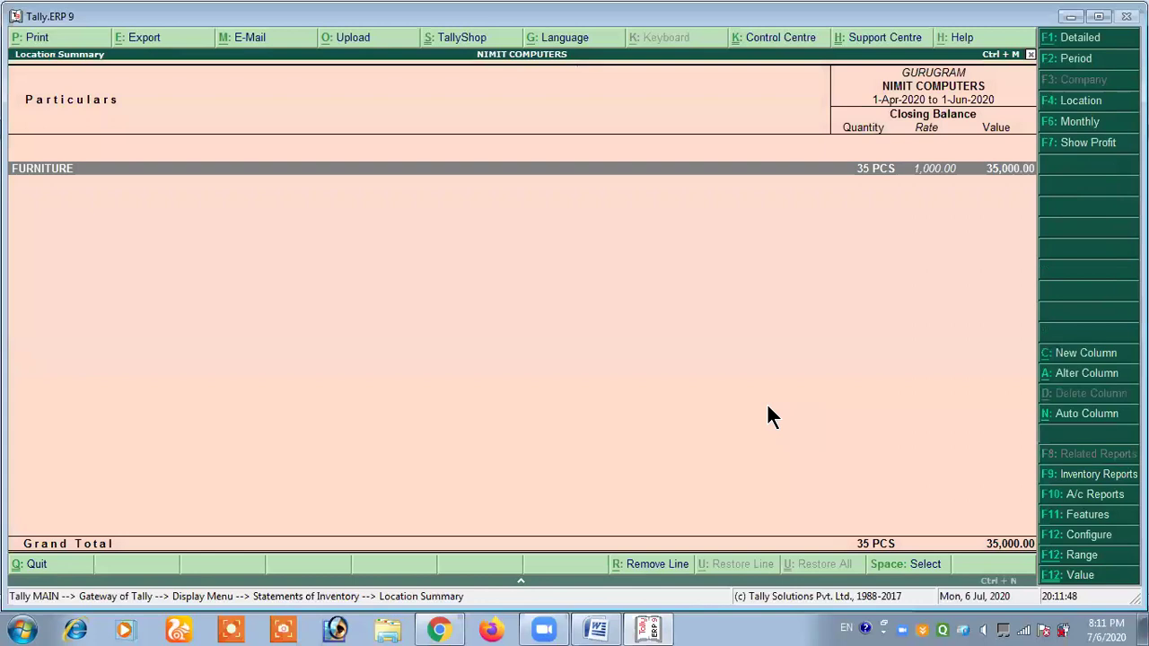
pyautogui.press('Escape')
pyautogui.press('Escape')
pyautogui.press('Escape')
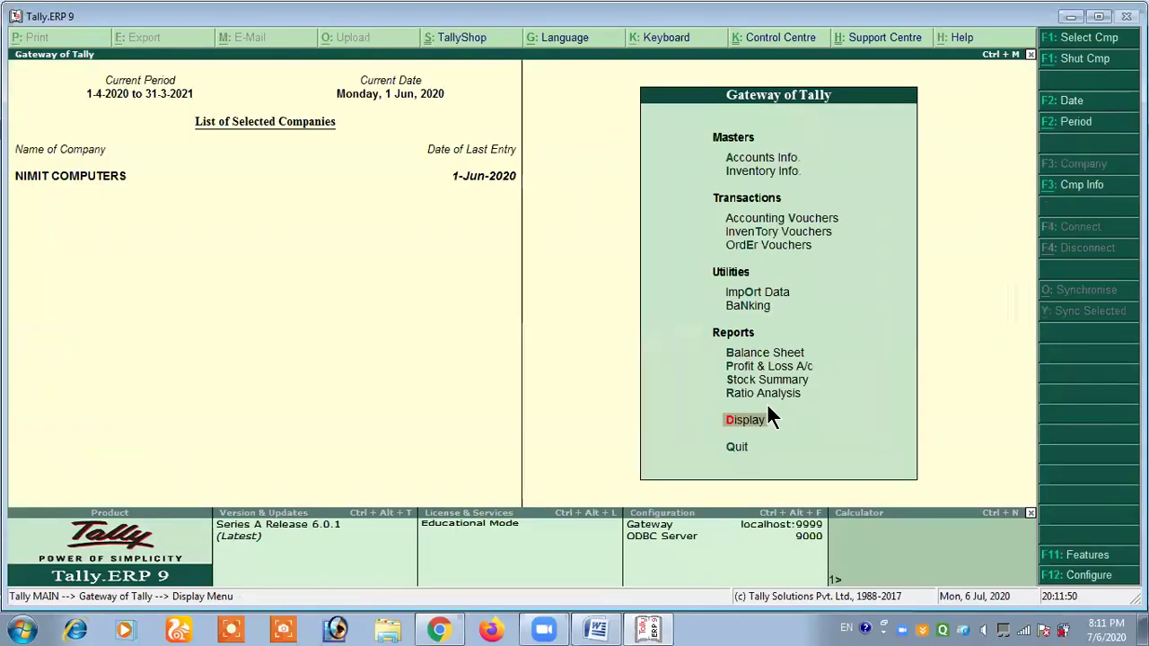